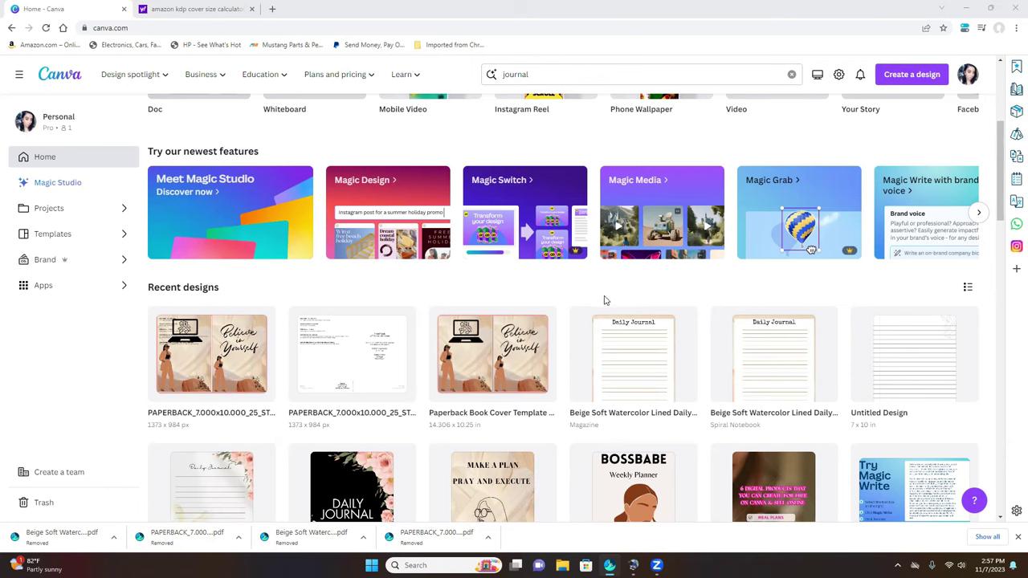
# - Open the Peach Floral Elegant Daily Journal design, review its front and back cover pages, and return to the home page
pyautogui.scroll(-3, 393, 362)
pyautogui.click(340, 291)
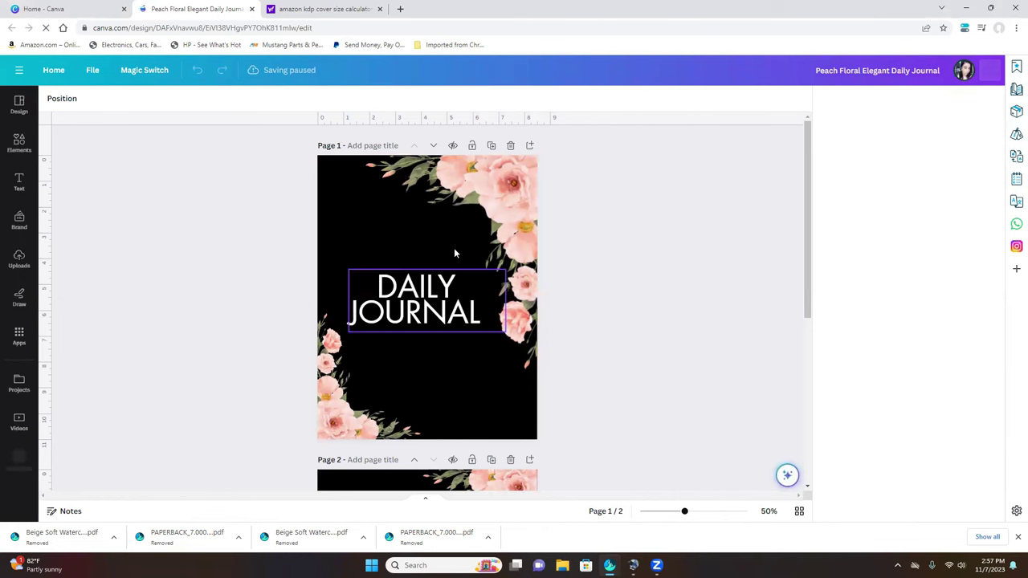
pyautogui.scroll(-3, 325, 295)
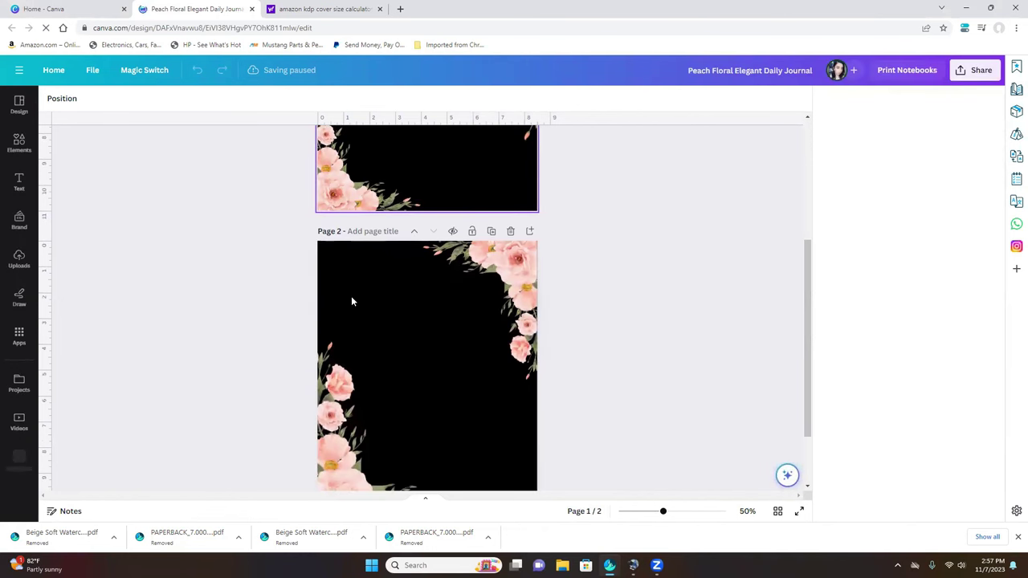
pyautogui.scroll(-1, 370, 291)
pyautogui.scroll(3, 406, 302)
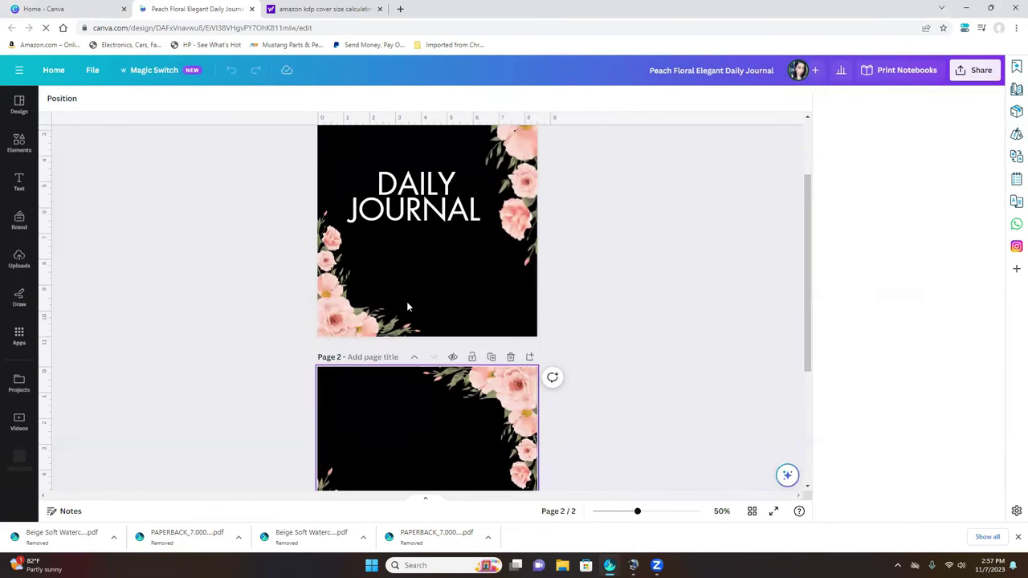
pyautogui.scroll(2, 406, 306)
pyautogui.click(65, 9)
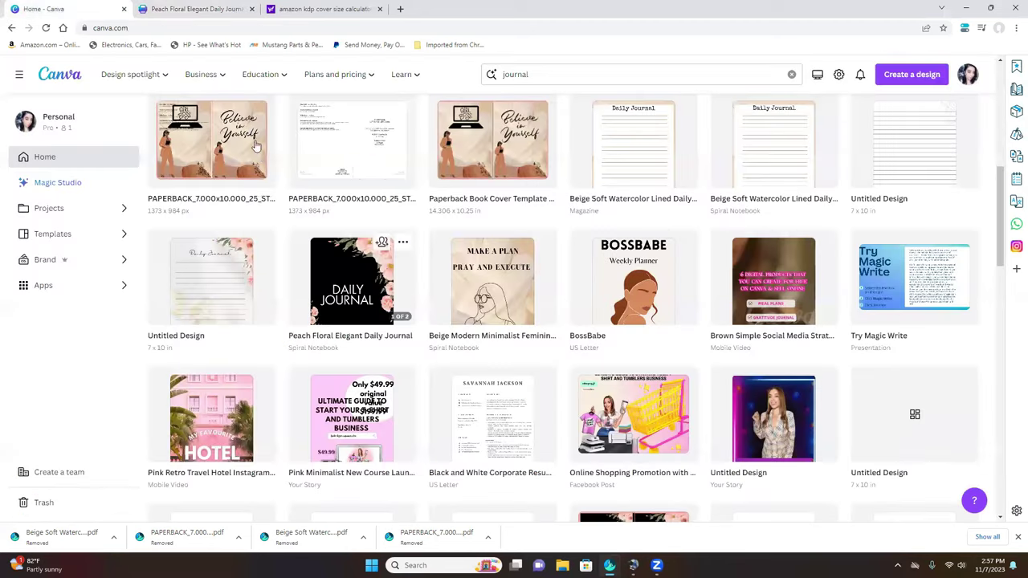
# - Open the untitled 7 × 10 in floral Daily Journal design, review its lined pages, and close both opened designs
pyautogui.click(193, 257)
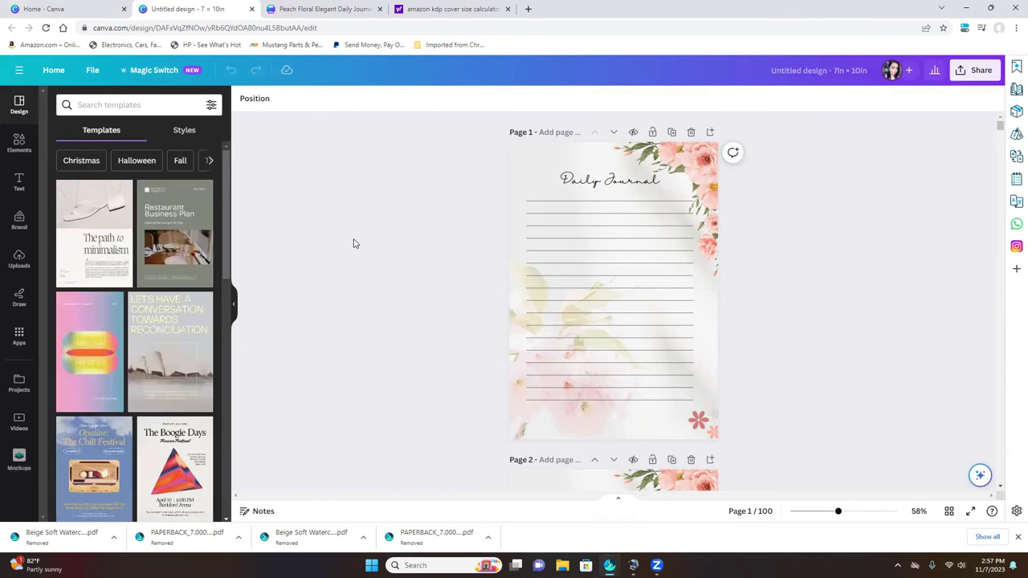
pyautogui.scroll(-4, 557, 264)
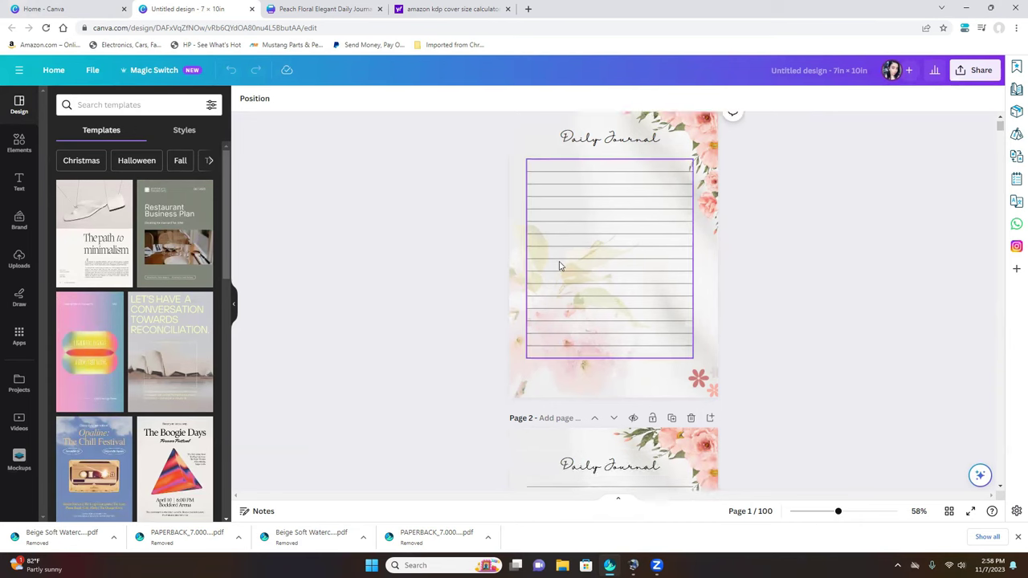
pyautogui.scroll(4, 642, 320)
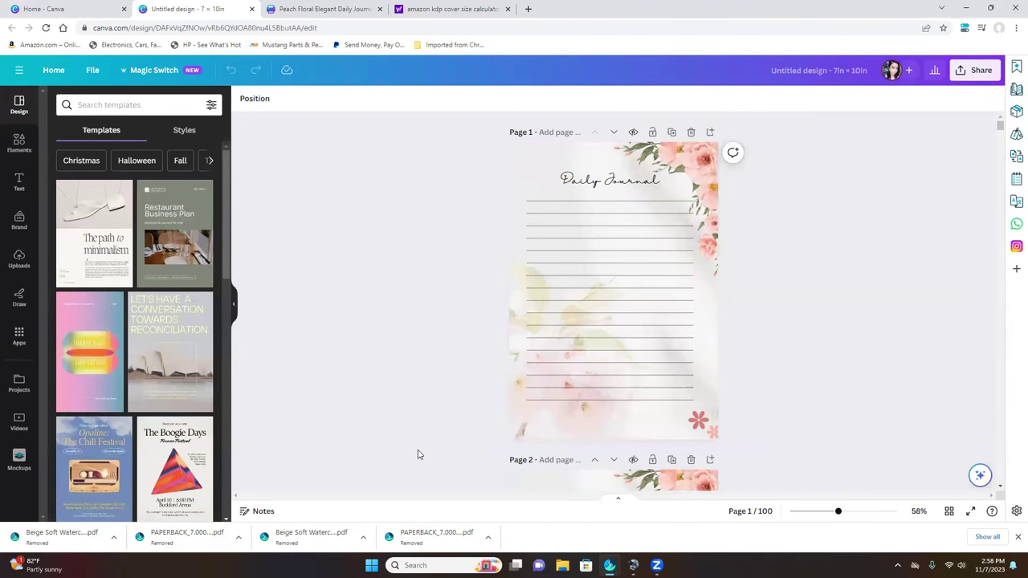
pyautogui.click(249, 9)
pyautogui.click(250, 10)
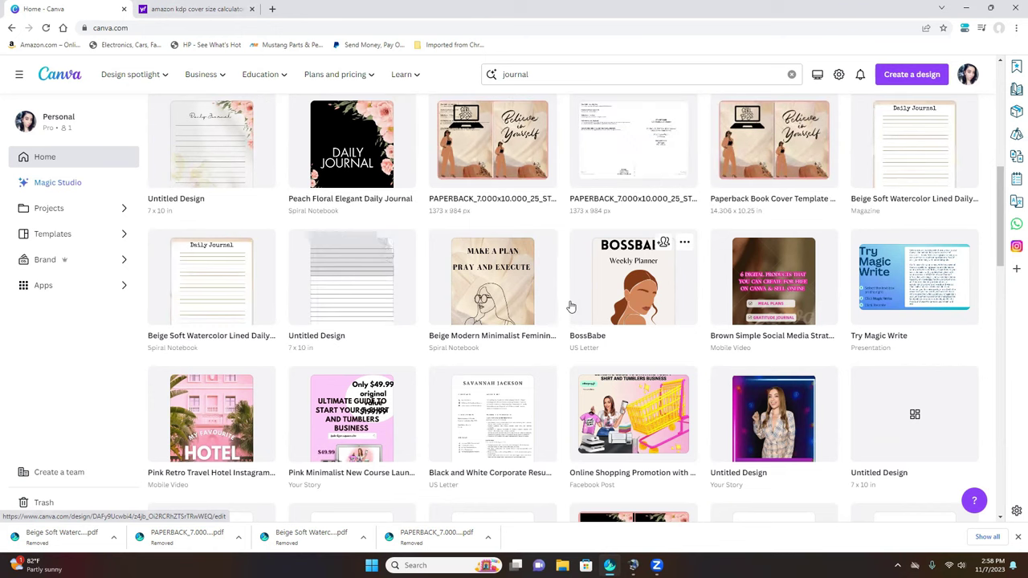
# - Create a new blank custom-size design 7 in wide and 10 in high, and dismiss the browser's downloads bar
pyautogui.click(926, 77)
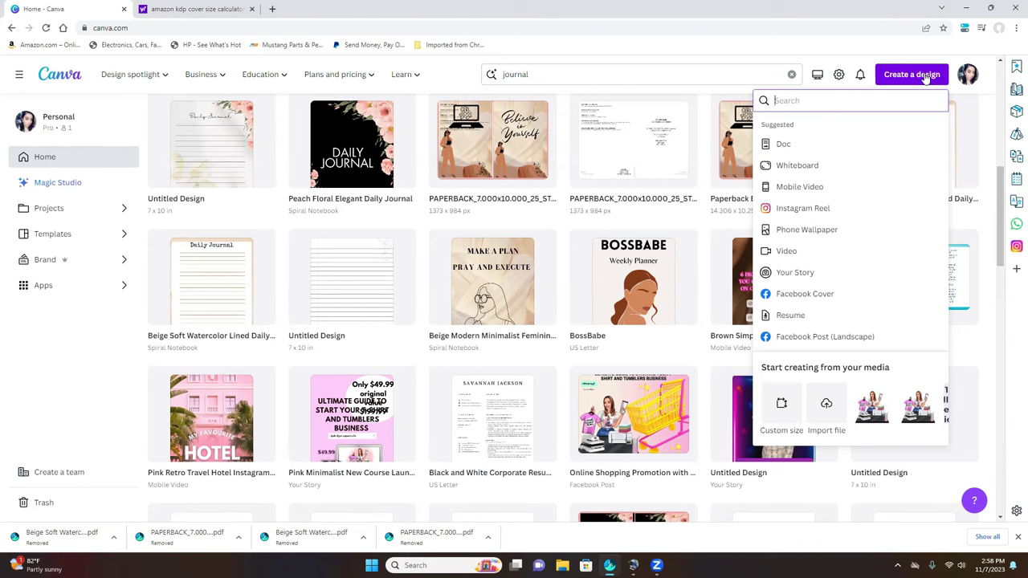
pyautogui.click(780, 407)
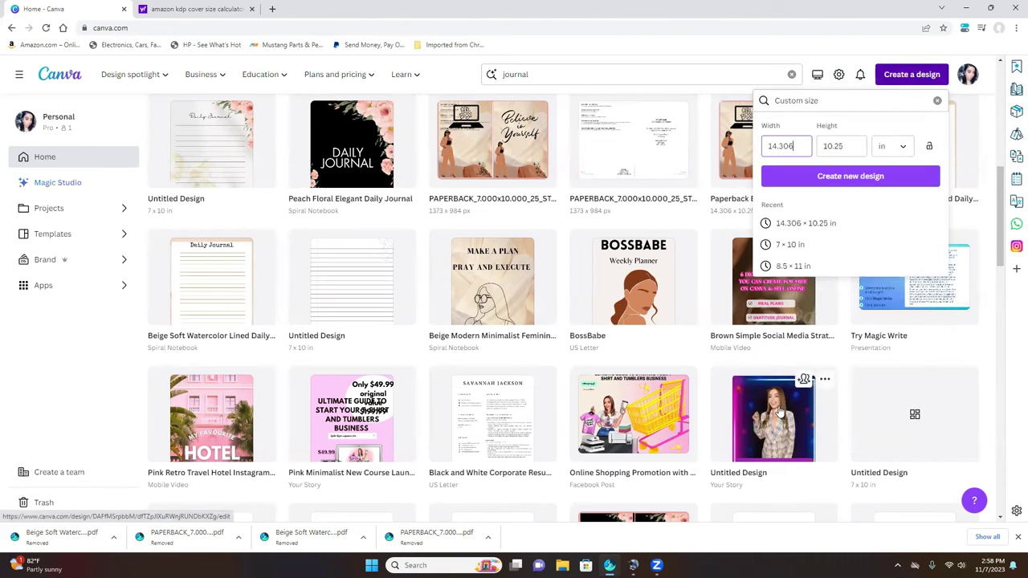
pyautogui.click(901, 153)
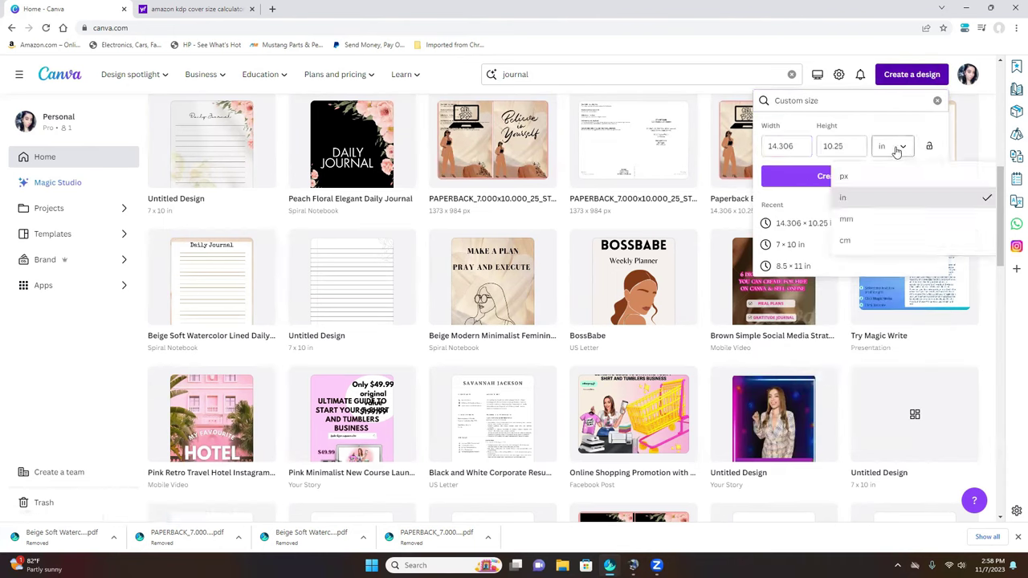
pyautogui.click(835, 146)
pyautogui.press('BackSpace')
pyautogui.write('10')
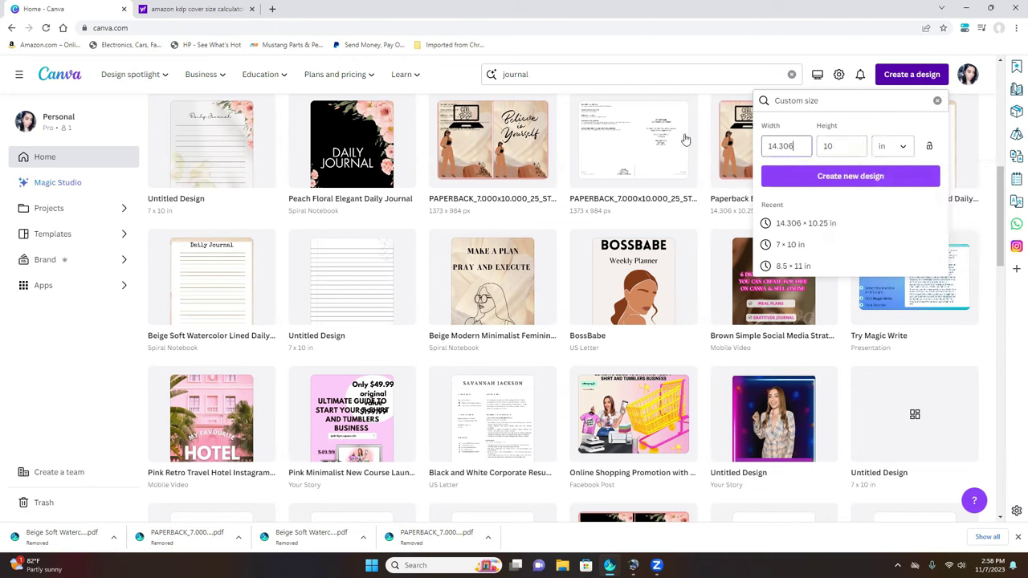
pyautogui.click(781, 145)
pyautogui.doubleClick(781, 145)
pyautogui.write('7')
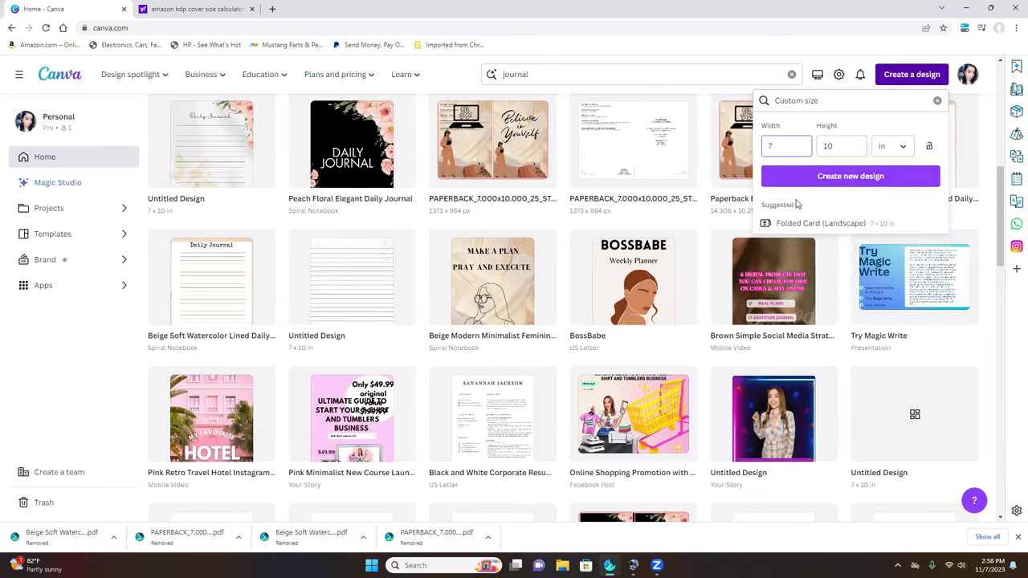
pyautogui.click(831, 181)
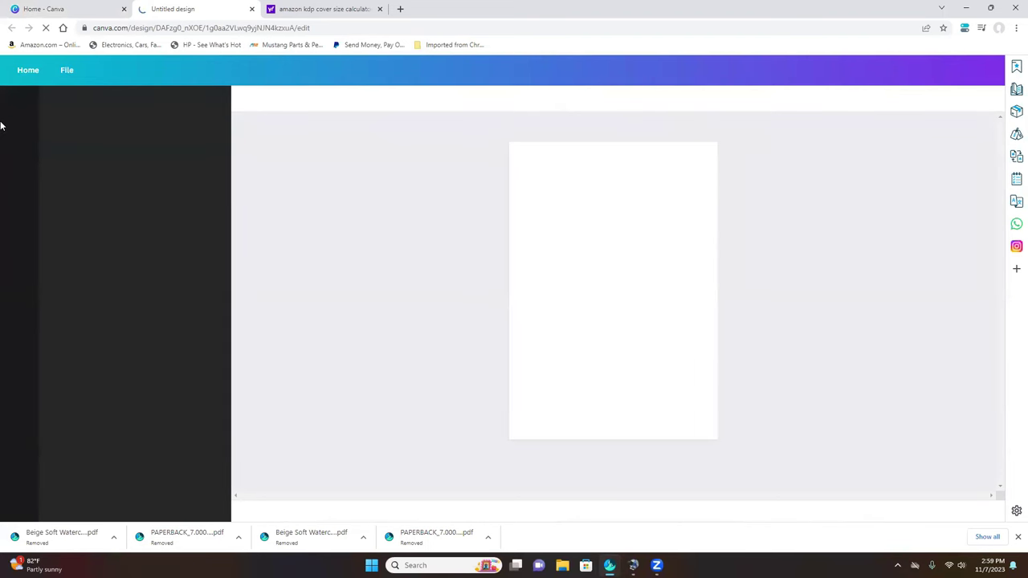
pyautogui.click(1018, 536)
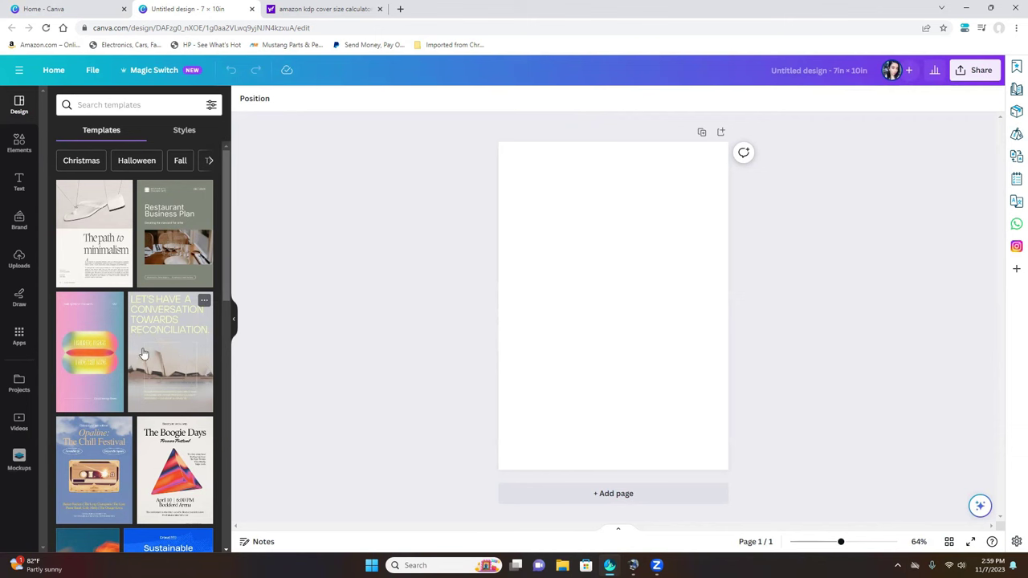
# - Search the templates for "journal" and apply the cover page of Black Modern Minimal Personal Journal to the blank page
pyautogui.click(136, 104)
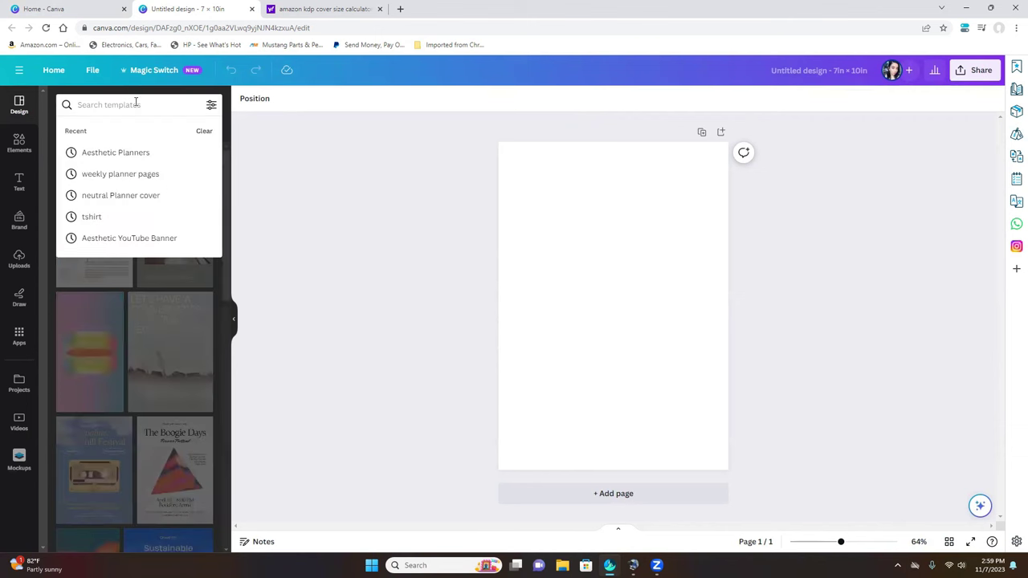
pyautogui.write('journa')
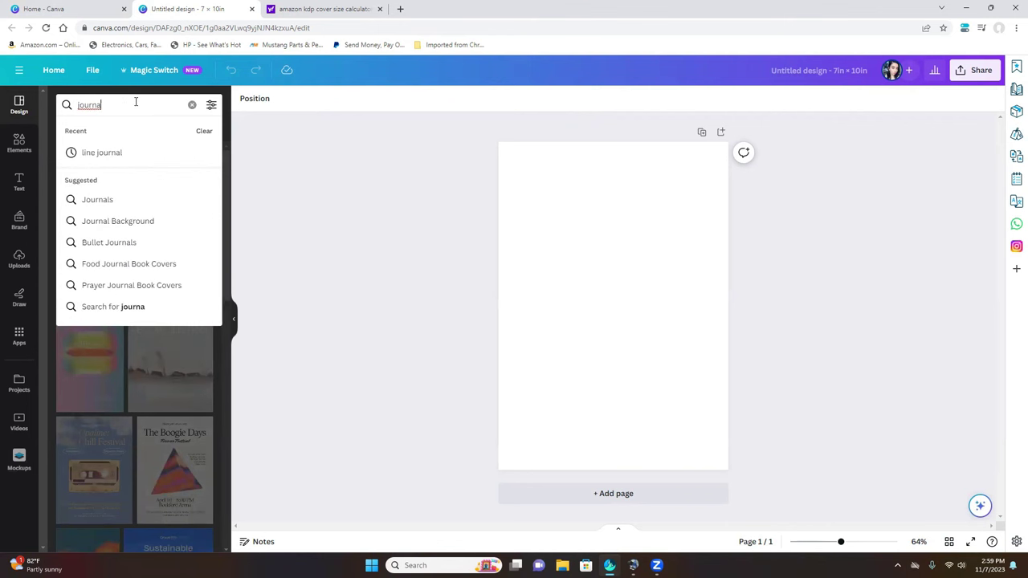
pyautogui.write('l')
pyautogui.press('Return')
pyautogui.click(93, 305)
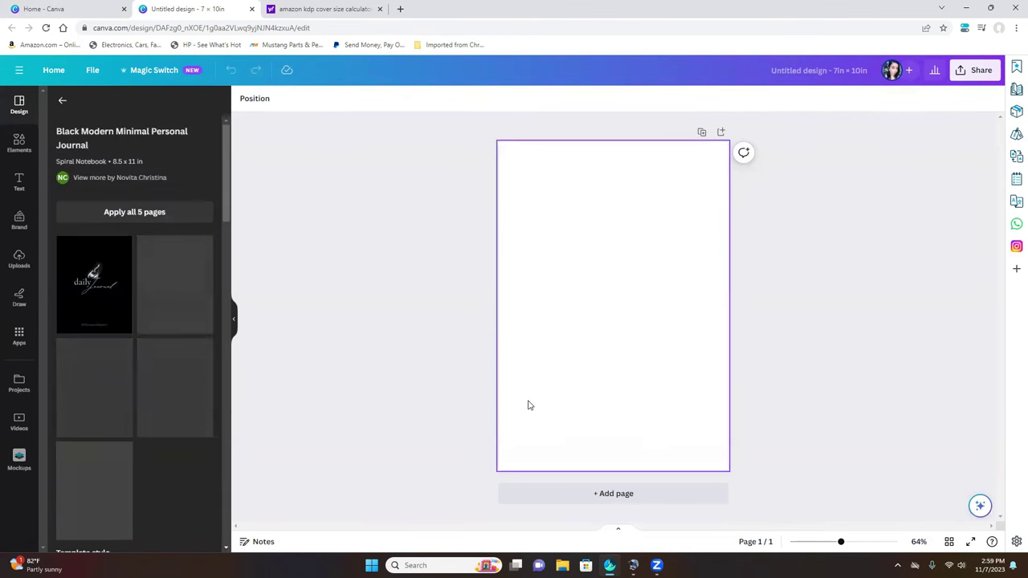
pyautogui.click(112, 324)
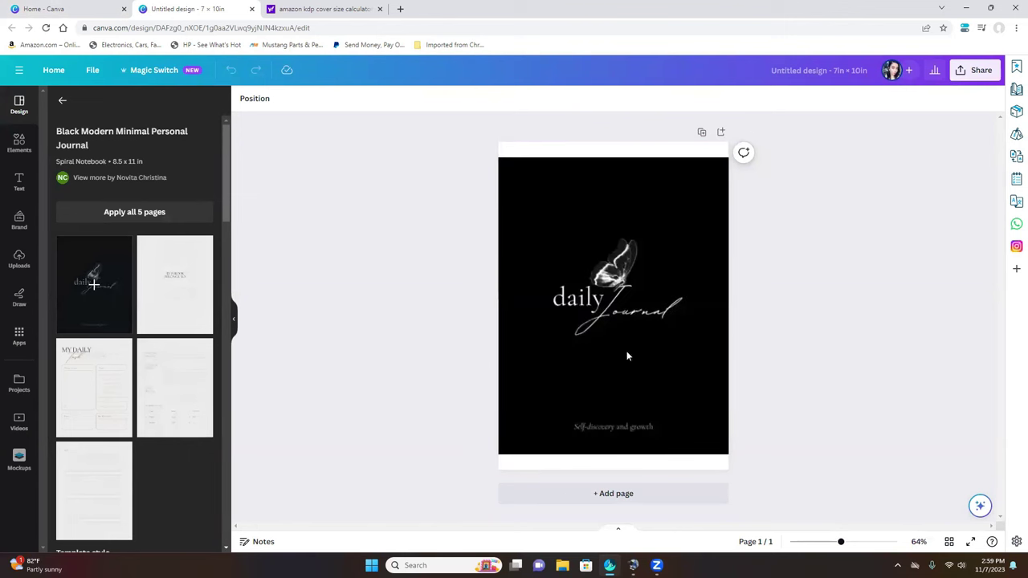
# - Change the cover's black background to the yellow-to-pink gradient, trying the document's beige first
pyautogui.click(523, 206)
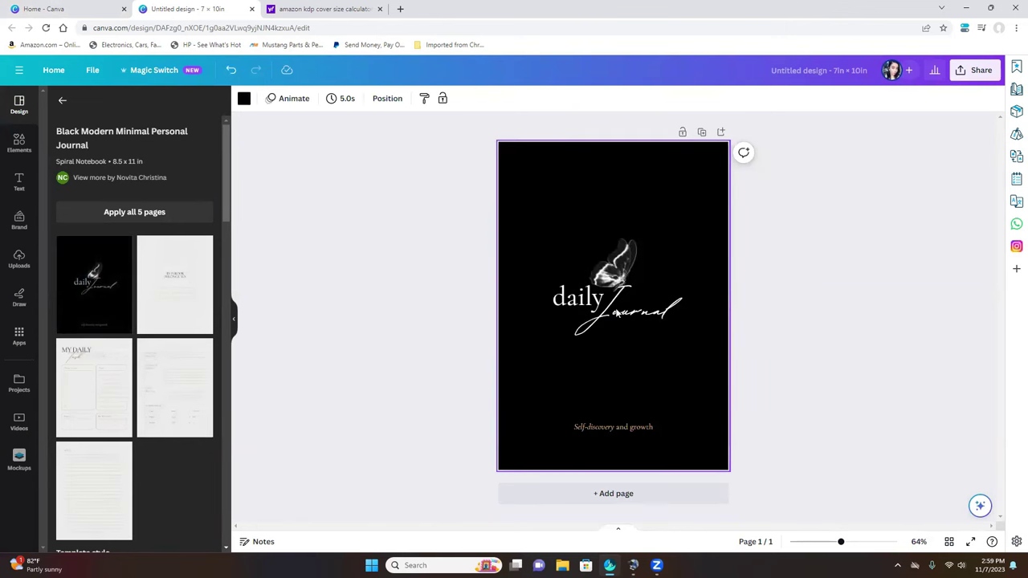
pyautogui.click(242, 102)
pyautogui.click(115, 163)
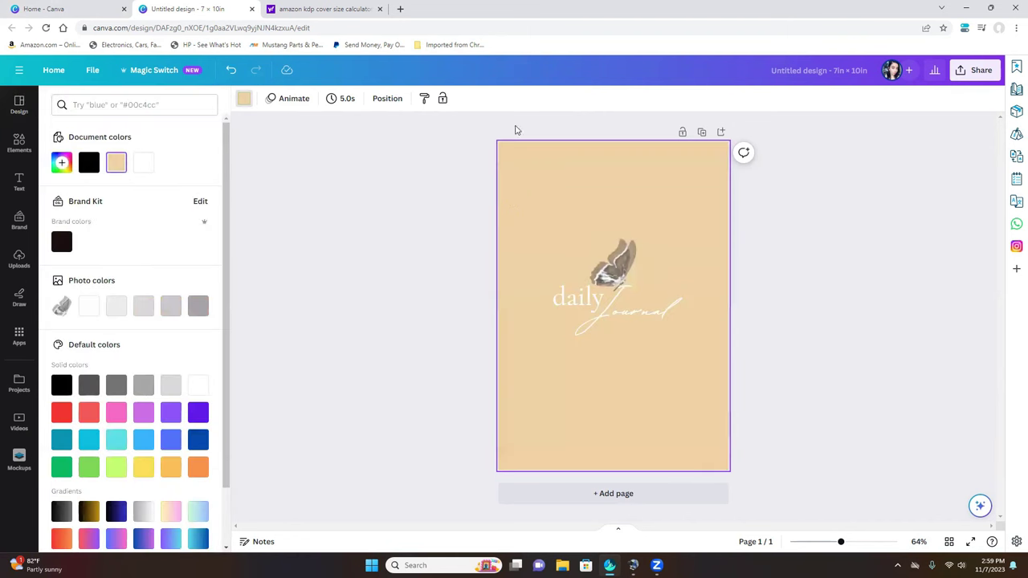
pyautogui.scroll(-2, 137, 450)
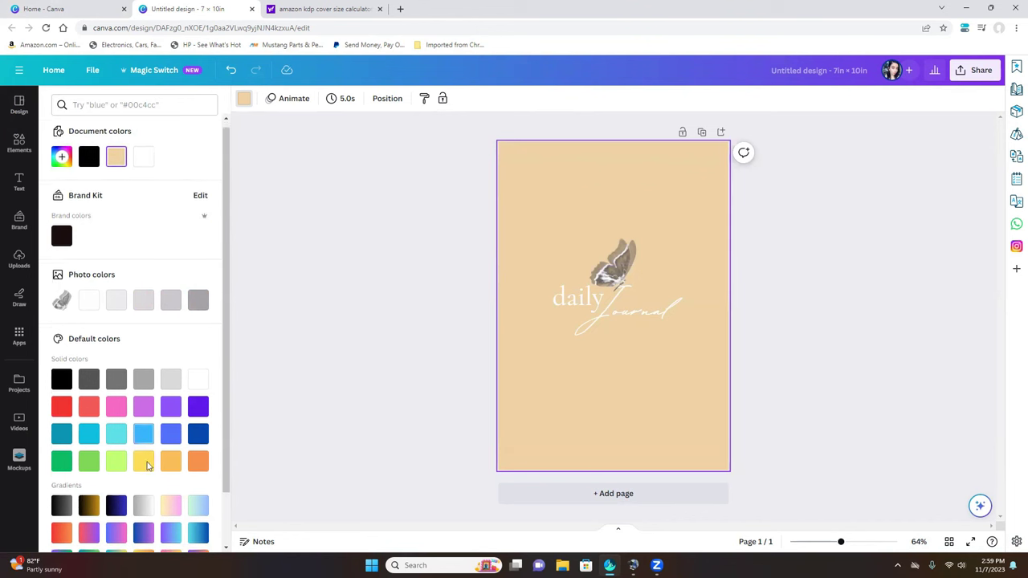
pyautogui.click(170, 446)
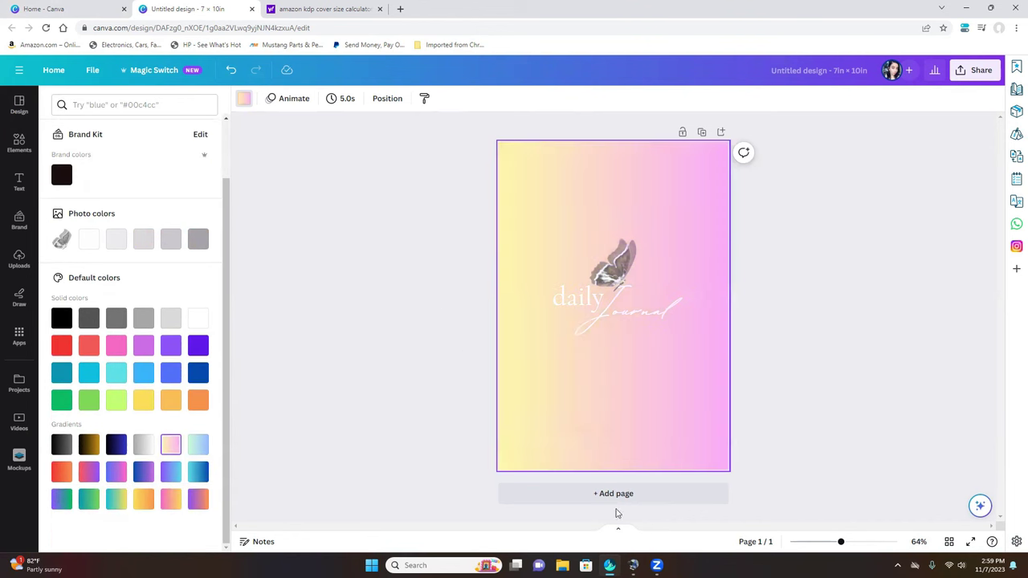
# - Recolor the "daily" and "Journal" title texts with the near-black brand color
pyautogui.click(575, 312)
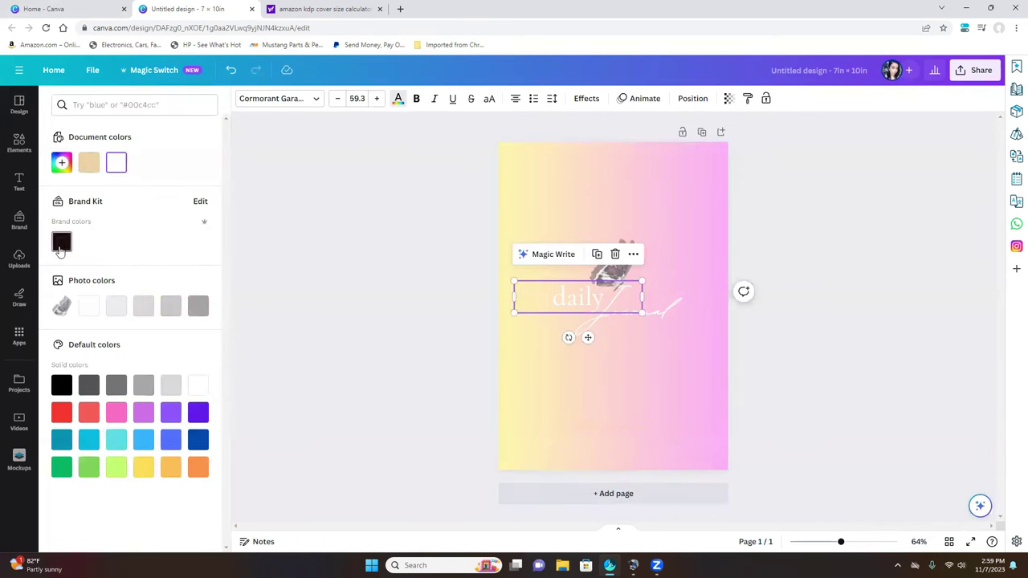
pyautogui.click(61, 242)
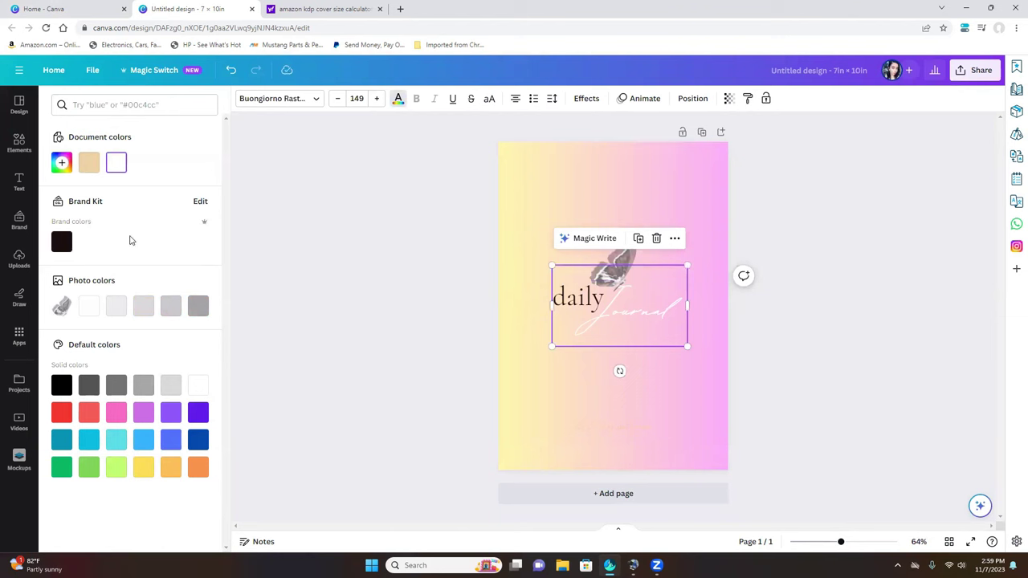
pyautogui.press('Escape')
pyautogui.click(652, 324)
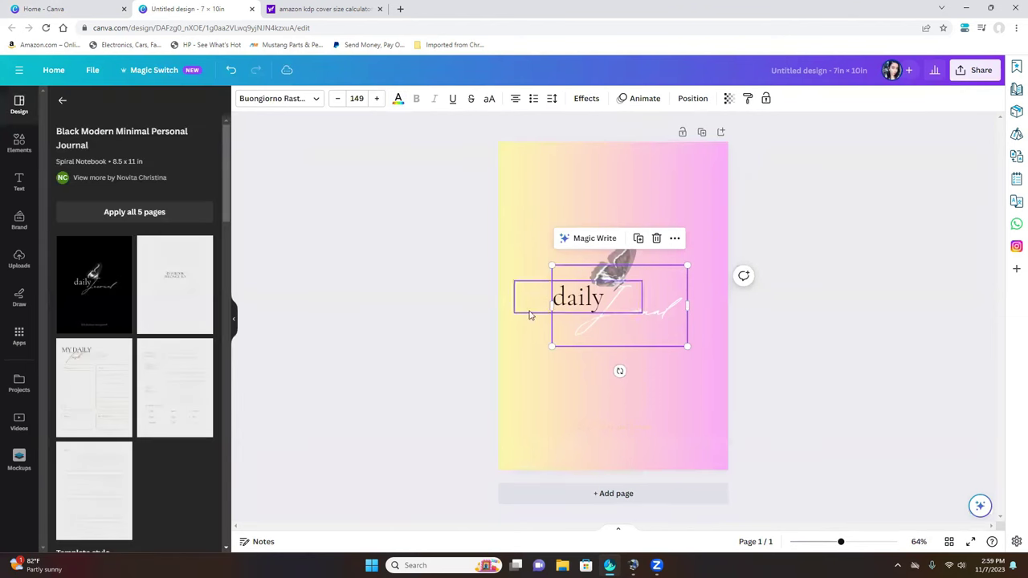
pyautogui.doubleClick(637, 311)
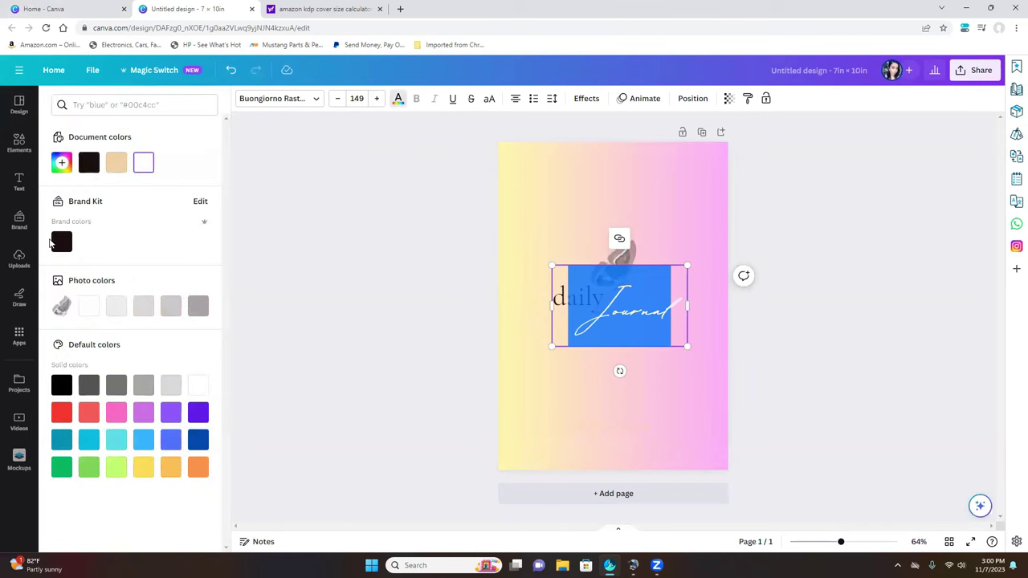
pyautogui.click(909, 399)
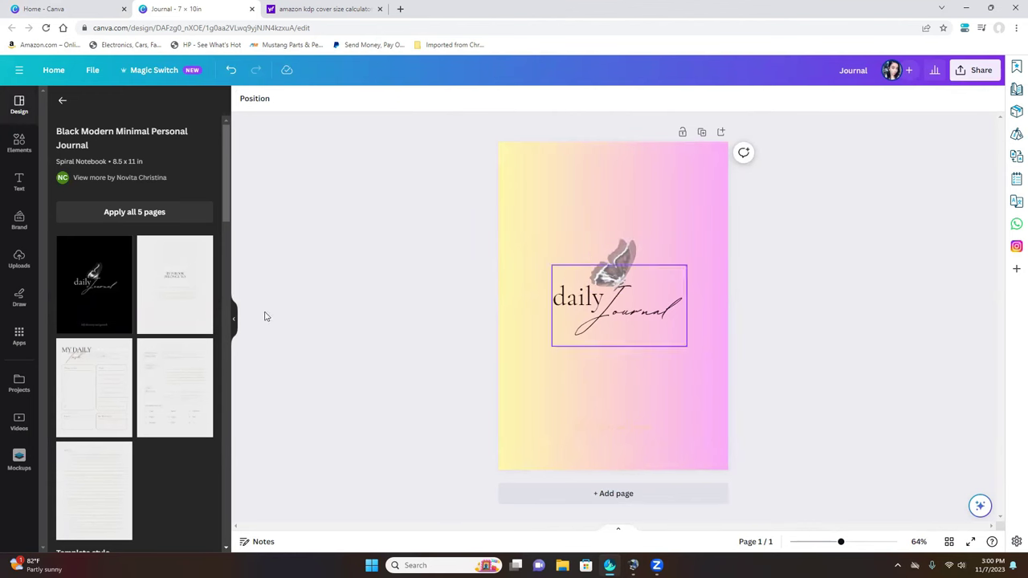
# - Search the elements for "butterflies" and place the pink butterfly photo, scaled down, in the cover's lower-left corner
pyautogui.click(21, 144)
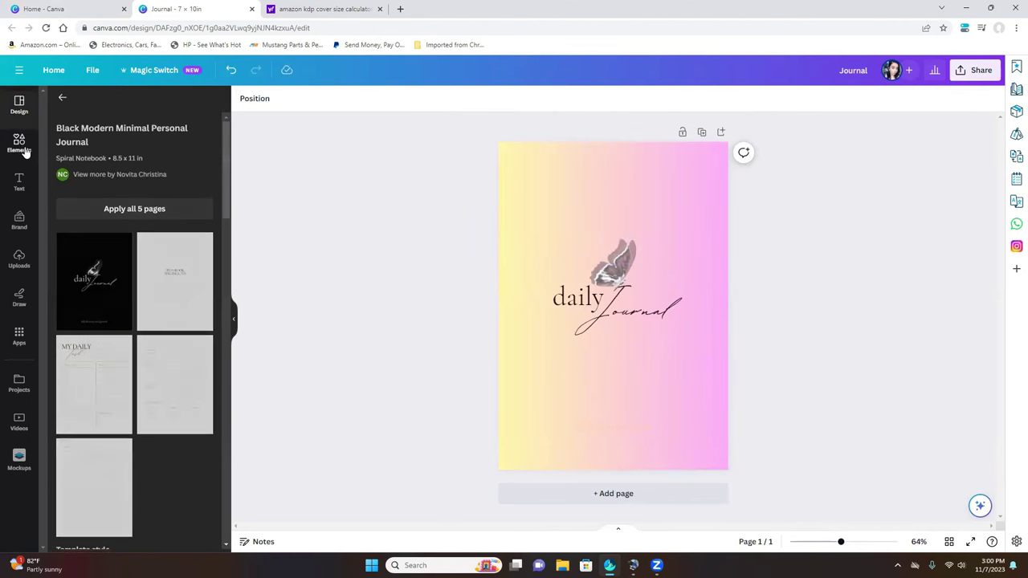
pyautogui.click(103, 106)
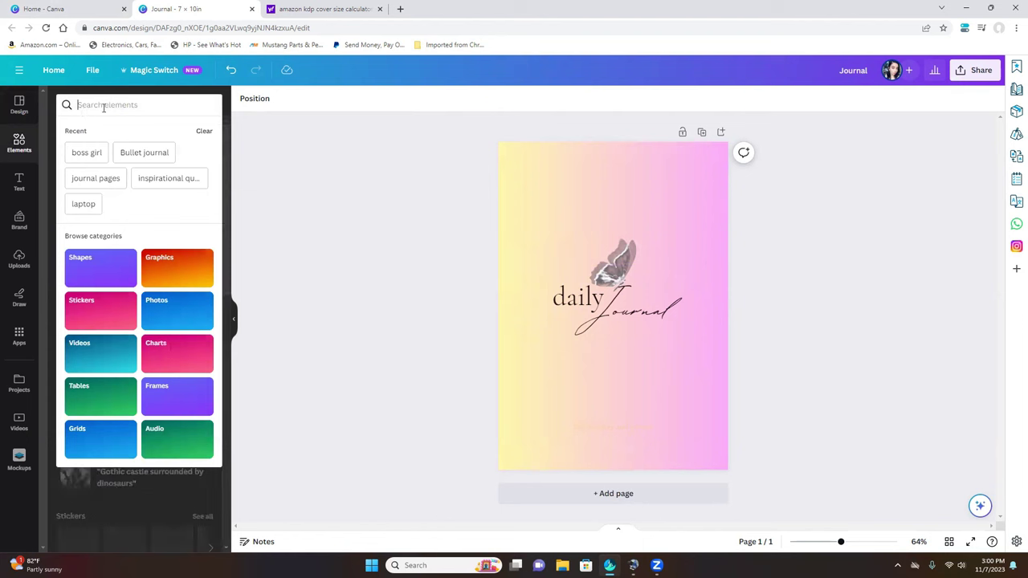
pyautogui.write('butter')
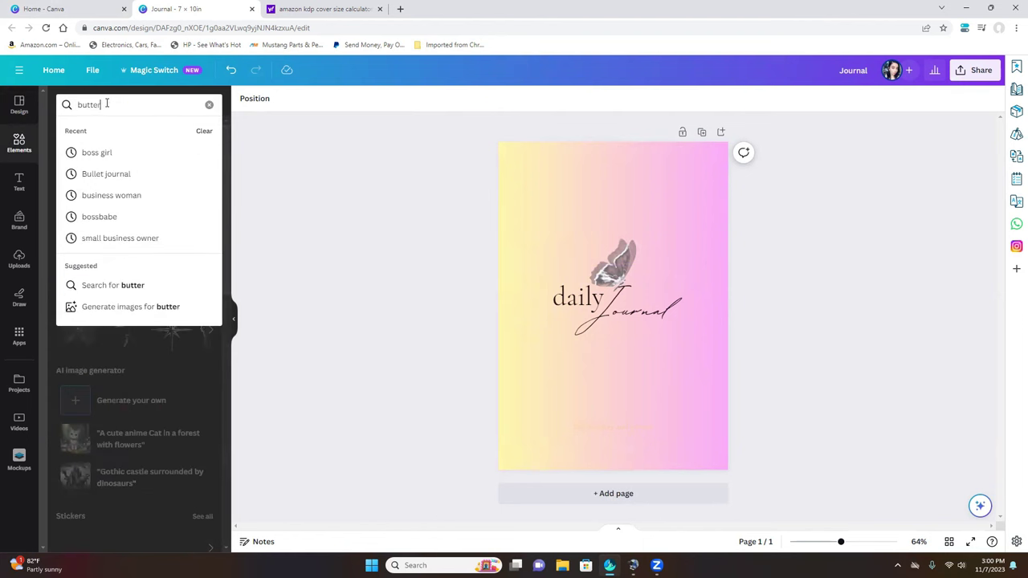
pyautogui.write('flies')
pyautogui.press('Return')
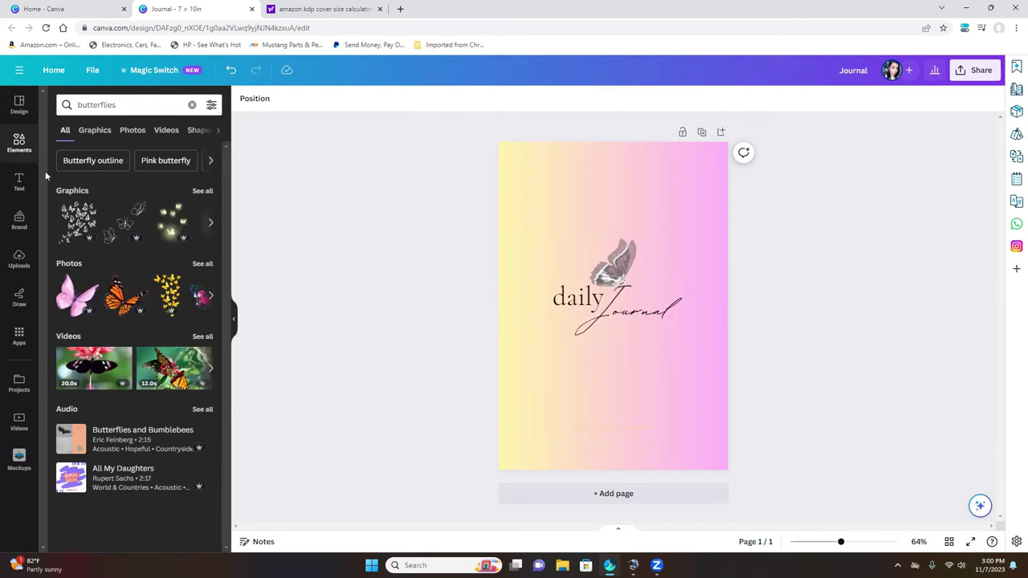
pyautogui.click(76, 294)
pyautogui.moveTo(619, 417); pyautogui.dragTo(590, 464)
pyautogui.moveTo(670, 474); pyautogui.dragTo(533, 454)
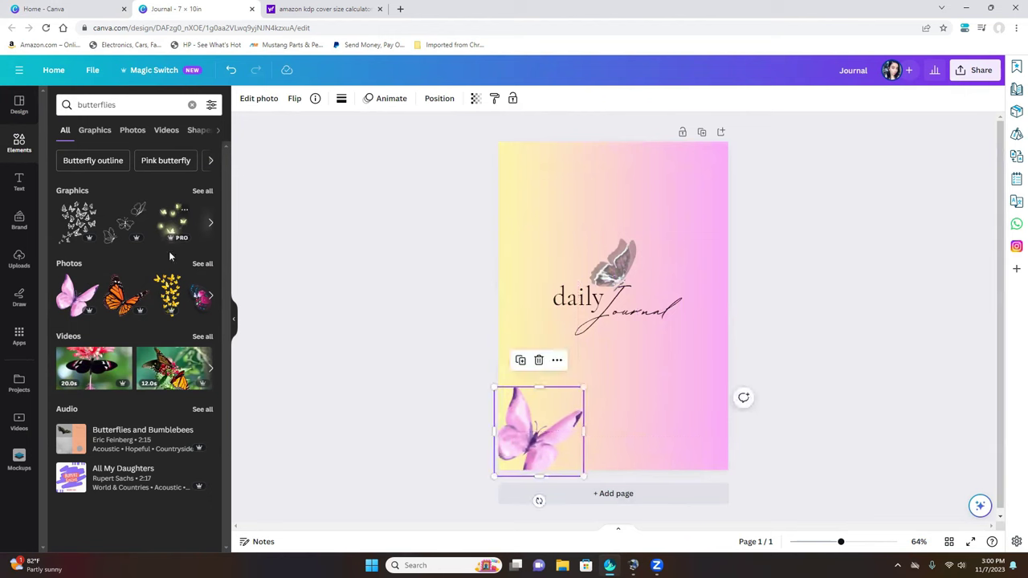
# - Add the black butterfly swarm graphic and enlarge it across the right-hand lower half of the cover
pyautogui.click(76, 231)
pyautogui.moveTo(661, 356); pyautogui.dragTo(699, 399)
pyautogui.moveTo(631, 361); pyautogui.dragTo(665, 245)
pyautogui.moveTo(608, 281); pyautogui.dragTo(606, 452)
# - Delete the grey butterfly above the title and put the black butterfly swarm in its place, scaled down and centered
pyautogui.click(610, 259)
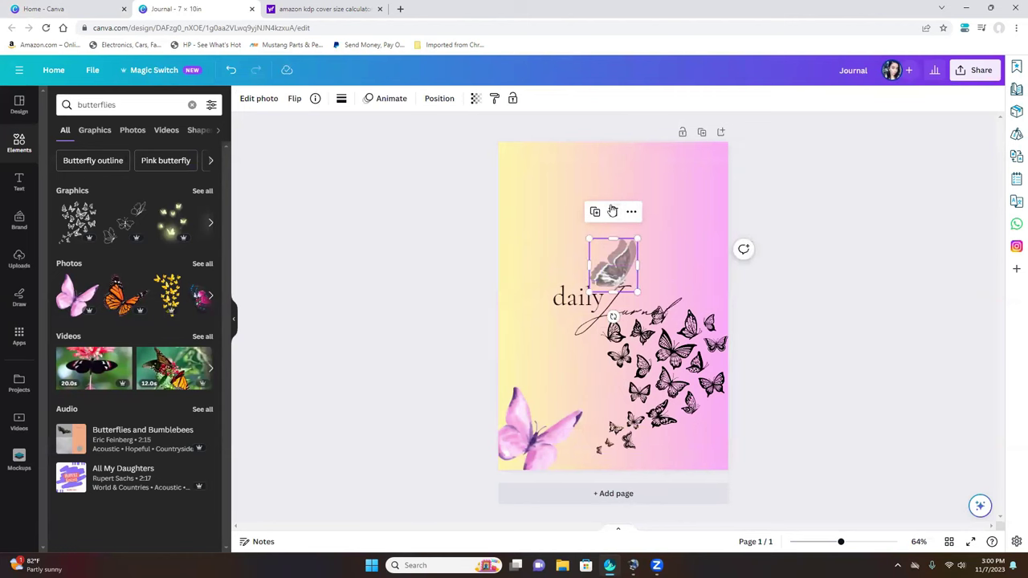
pyautogui.click(613, 210)
pyautogui.moveTo(665, 414); pyautogui.dragTo(624, 251)
pyautogui.moveTo(684, 294); pyautogui.dragTo(614, 235)
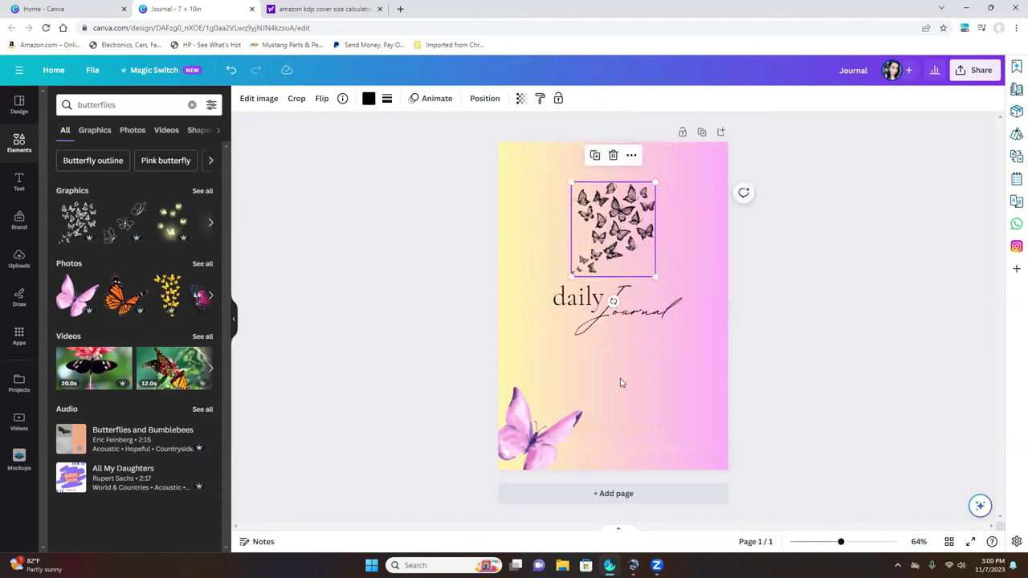
# - Search the elements for "bossbabe", try the blonde woman graphic in the cover's lower-right corner, and delete it
pyautogui.click(155, 107)
pyautogui.hotkey('ctrl', 'a')
pyautogui.press('BackSpace')
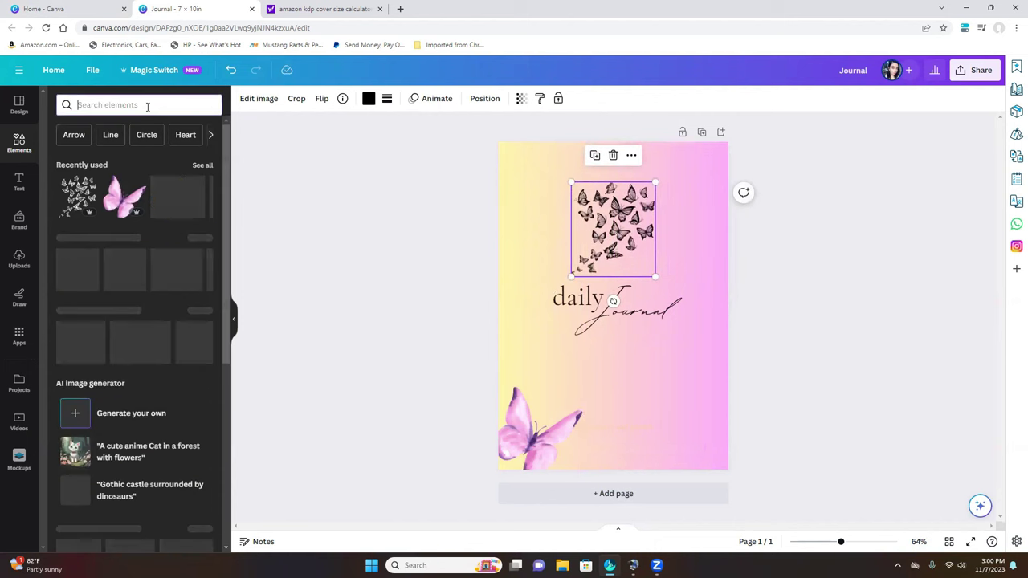
pyautogui.write('bos')
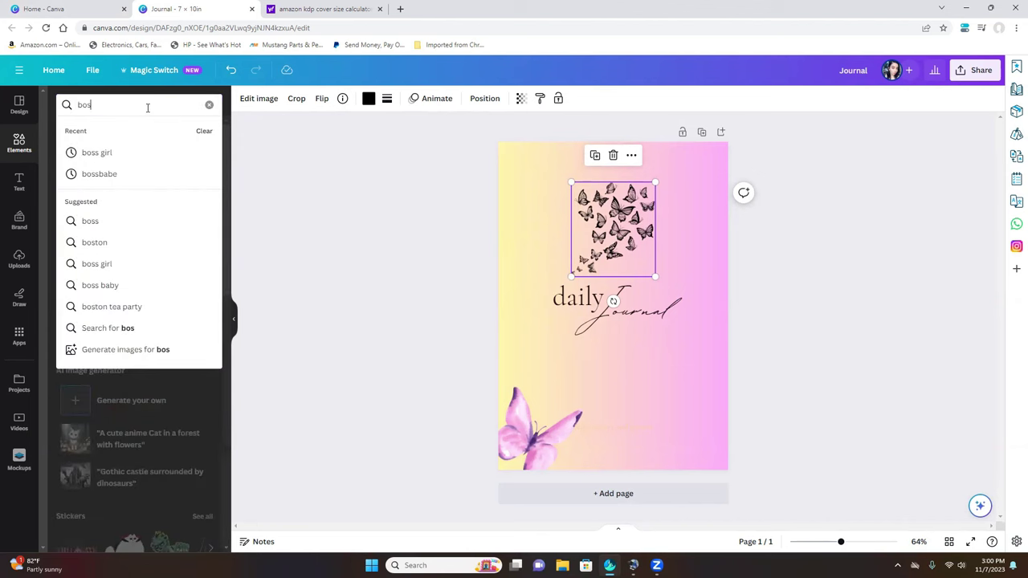
pyautogui.click(122, 175)
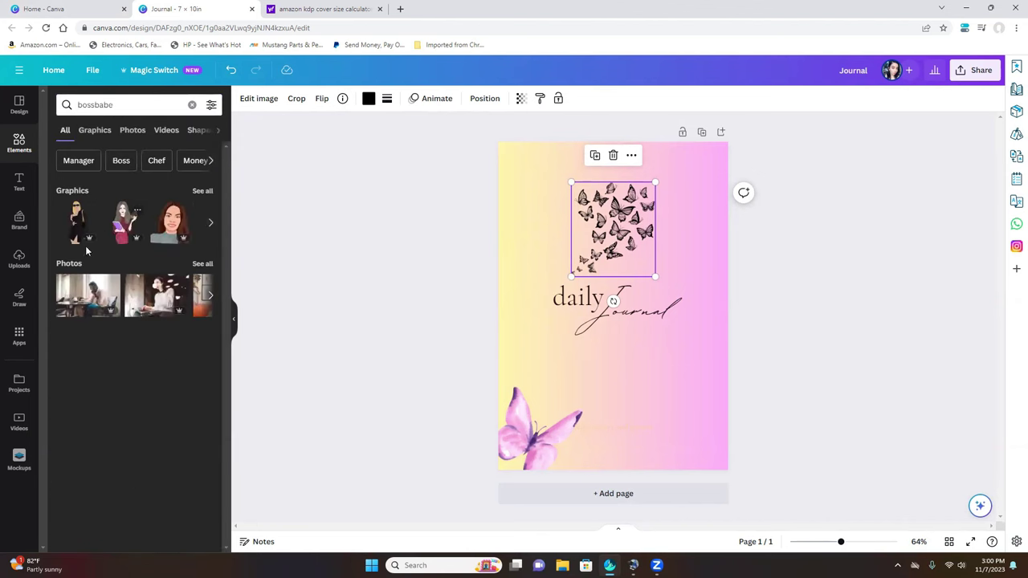
pyautogui.click(80, 228)
pyautogui.moveTo(678, 447); pyautogui.dragTo(621, 331)
pyautogui.moveTo(573, 309); pyautogui.dragTo(682, 454)
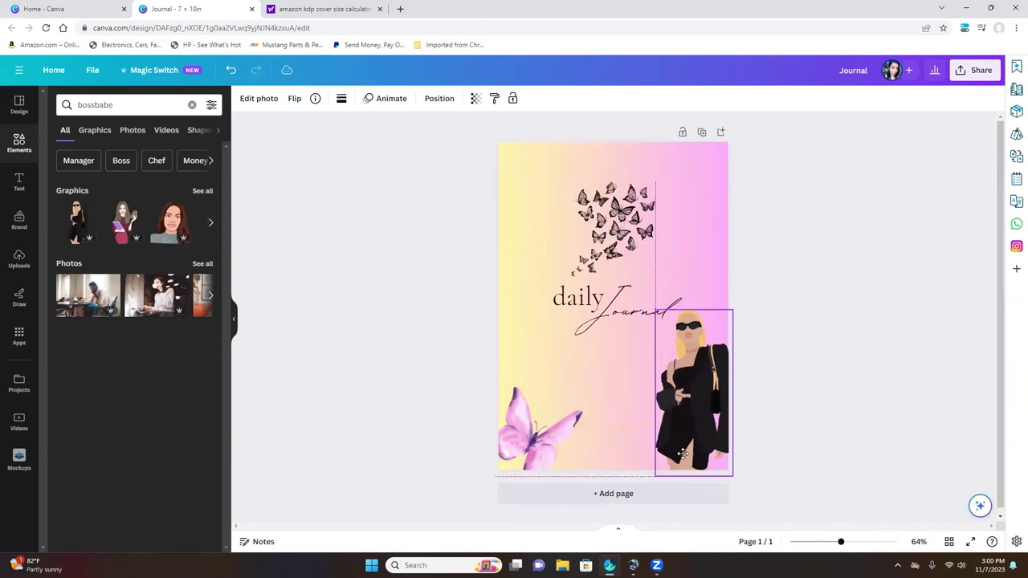
pyautogui.click(698, 281)
# - Search the elements for "boss girl" graphics and place the line-art woman with glasses in the cover's lower-right part
pyautogui.click(162, 107)
pyautogui.doubleClick(161, 107)
pyautogui.write('bo')
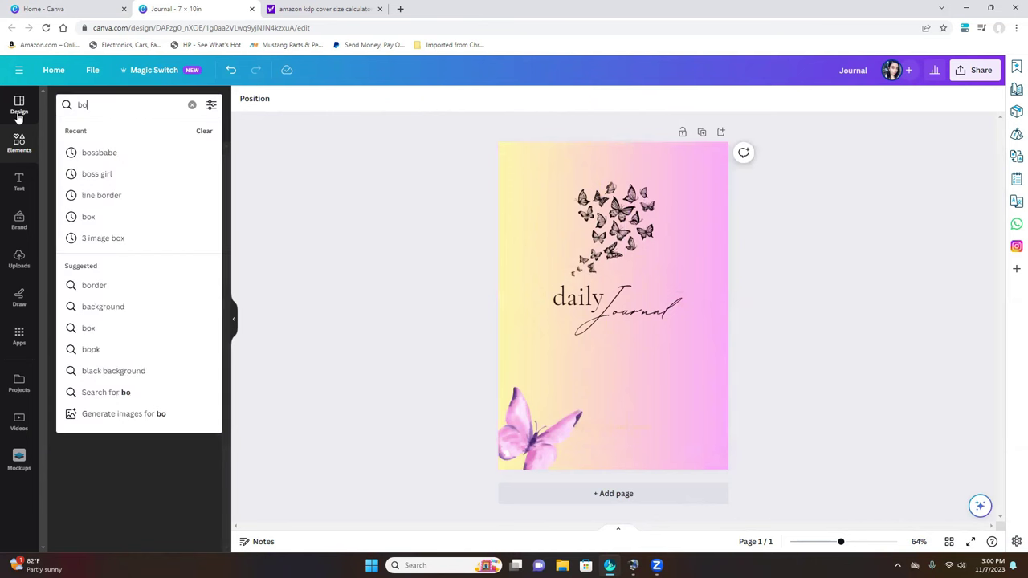
pyautogui.click(96, 174)
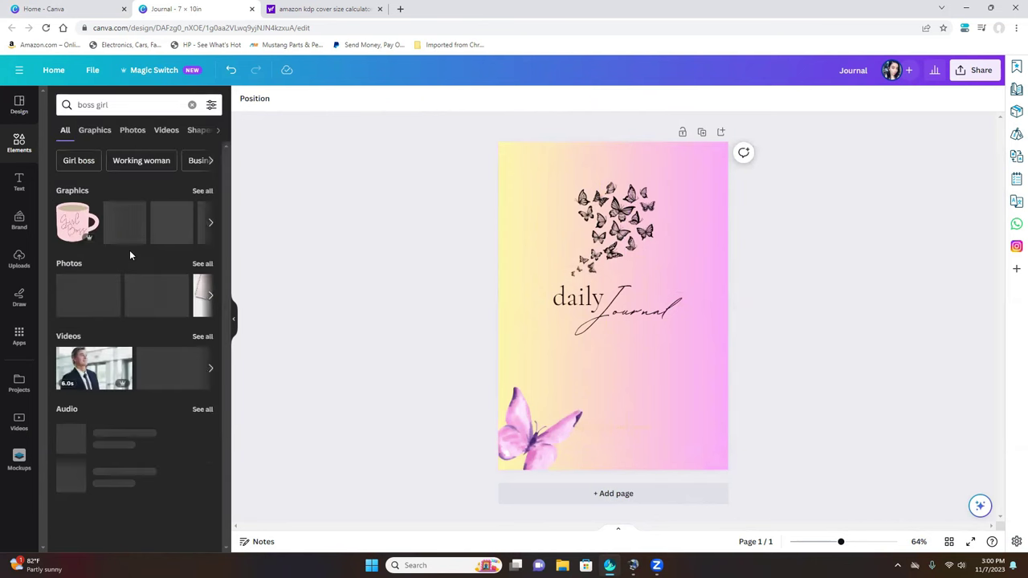
pyautogui.click(201, 195)
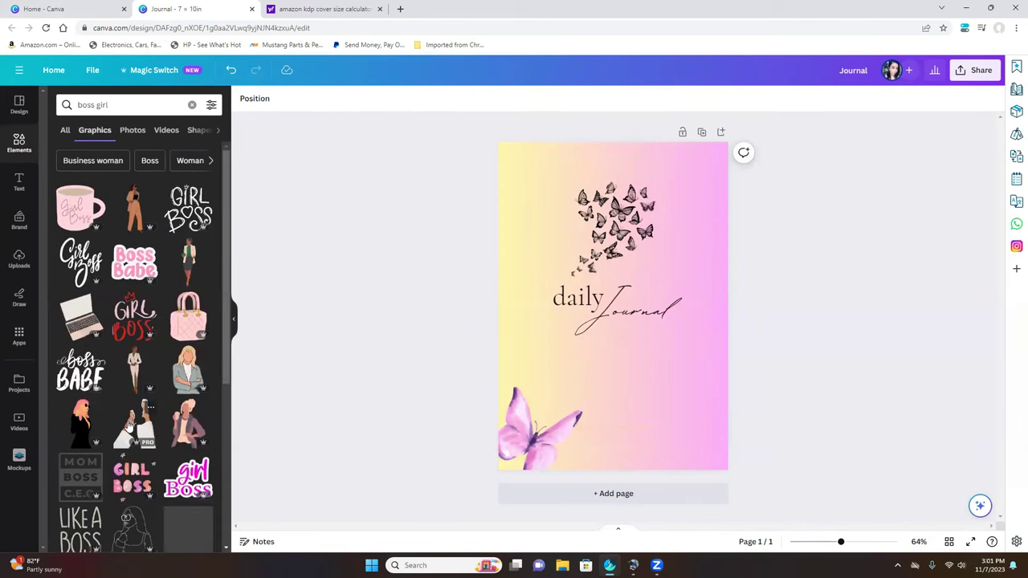
pyautogui.scroll(-2, 130, 428)
pyautogui.moveTo(653, 355); pyautogui.dragTo(714, 431)
pyautogui.moveTo(603, 347); pyautogui.dragTo(661, 435)
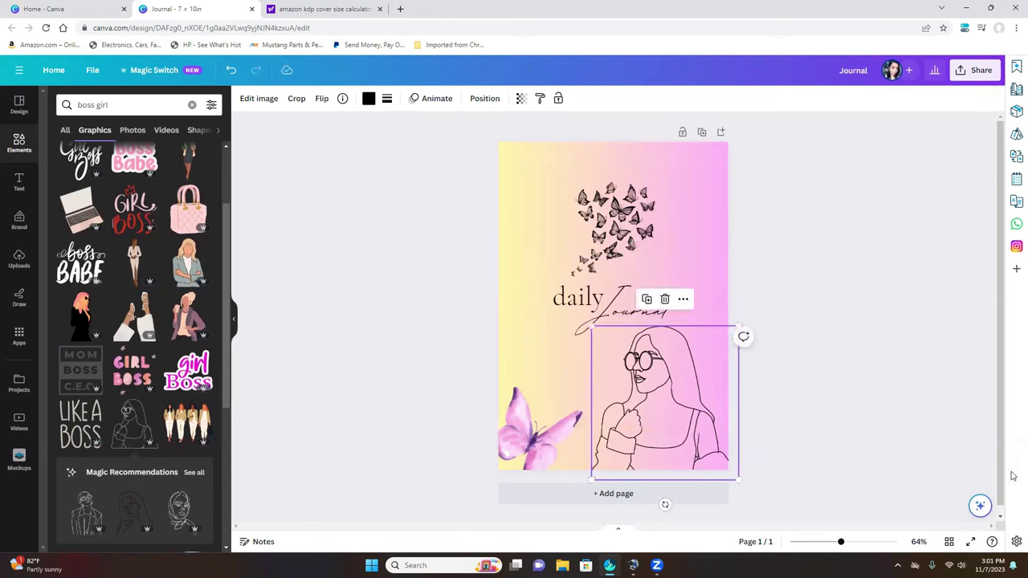
# - Delete the pink butterfly photo and move the line-art woman to the bottom center of the cover, below the title
pyautogui.click(562, 434)
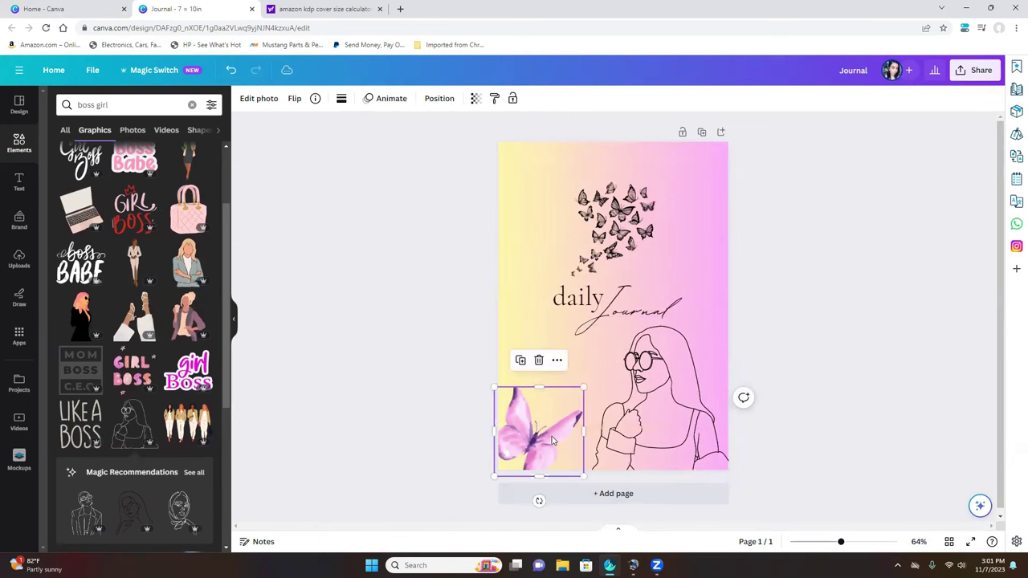
pyautogui.click(538, 361)
pyautogui.moveTo(670, 408); pyautogui.dragTo(623, 411)
pyautogui.click(745, 342)
# - Move the black butterfly swarm to the cover's upper-left corner and place a duplicate of it in the upper-right corner
pyautogui.moveTo(611, 241); pyautogui.dragTo(535, 193)
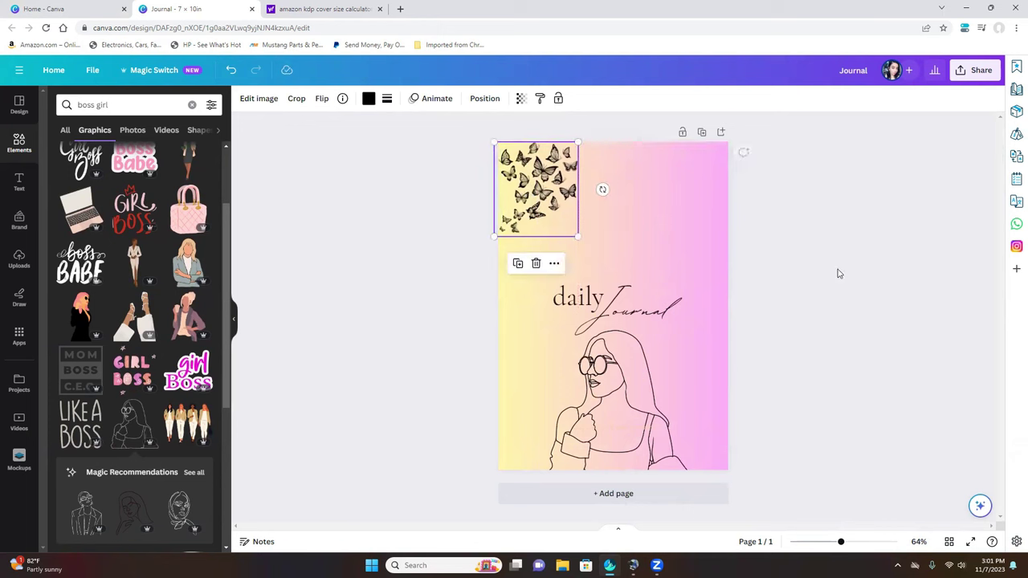
pyautogui.hotkey('ctrl', 'd')
pyautogui.moveTo(547, 194); pyautogui.dragTo(709, 194)
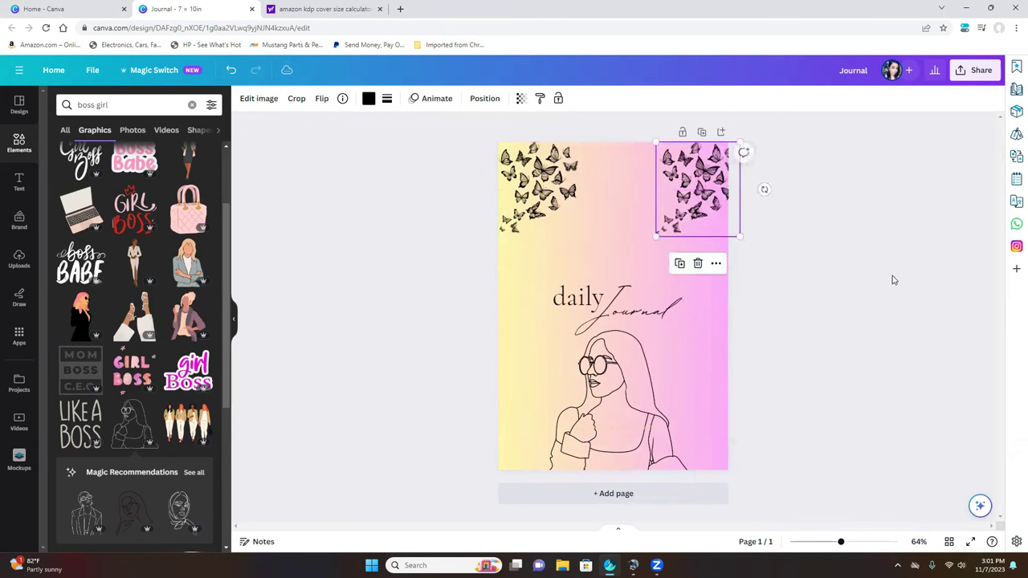
pyautogui.click(890, 278)
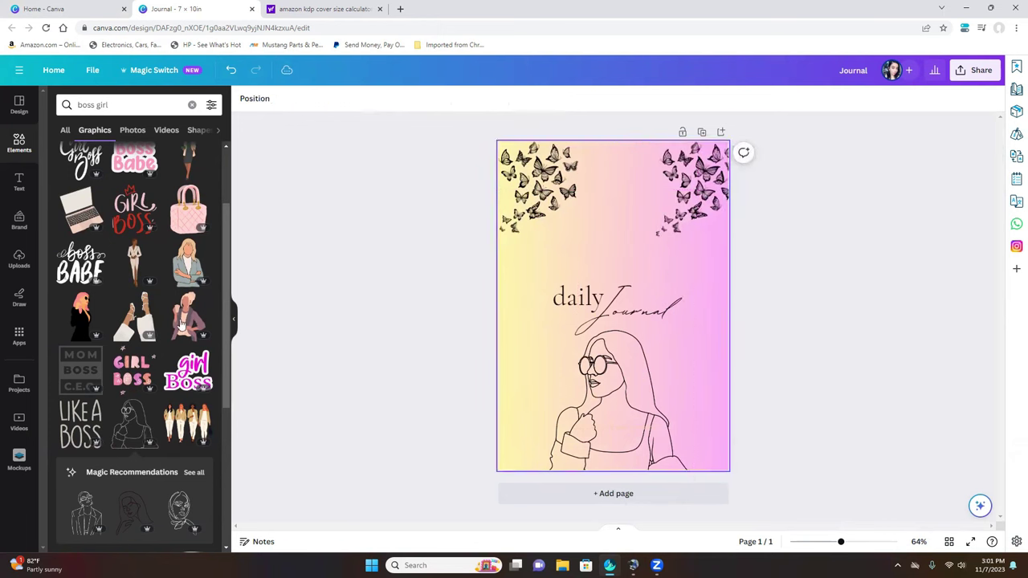
# - Search the elements for "butterflies" graphics and place the pink butterfly swarm above the cover title
pyautogui.tripleClick(150, 105)
pyautogui.press('BackSpace')
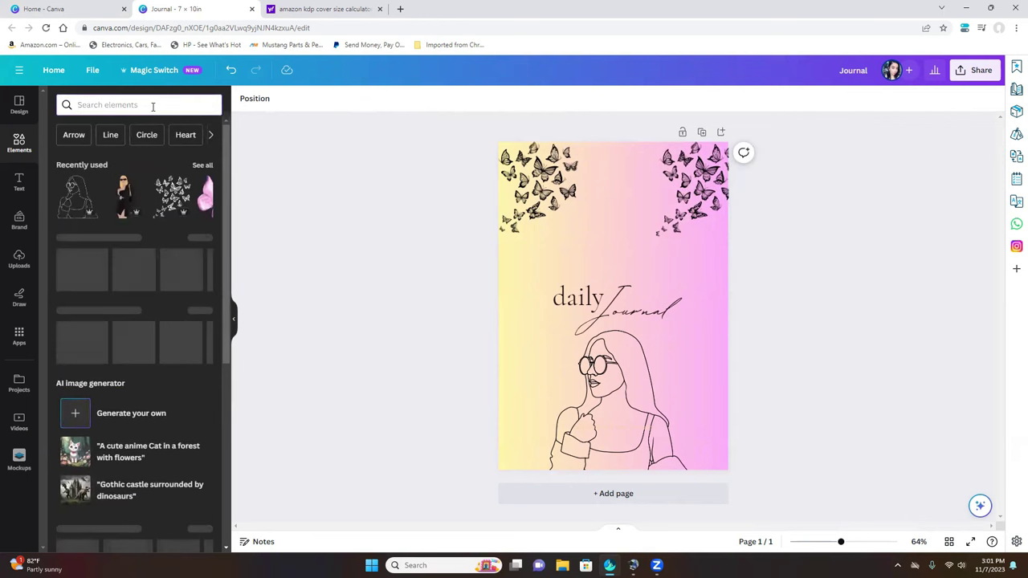
pyautogui.write('bu')
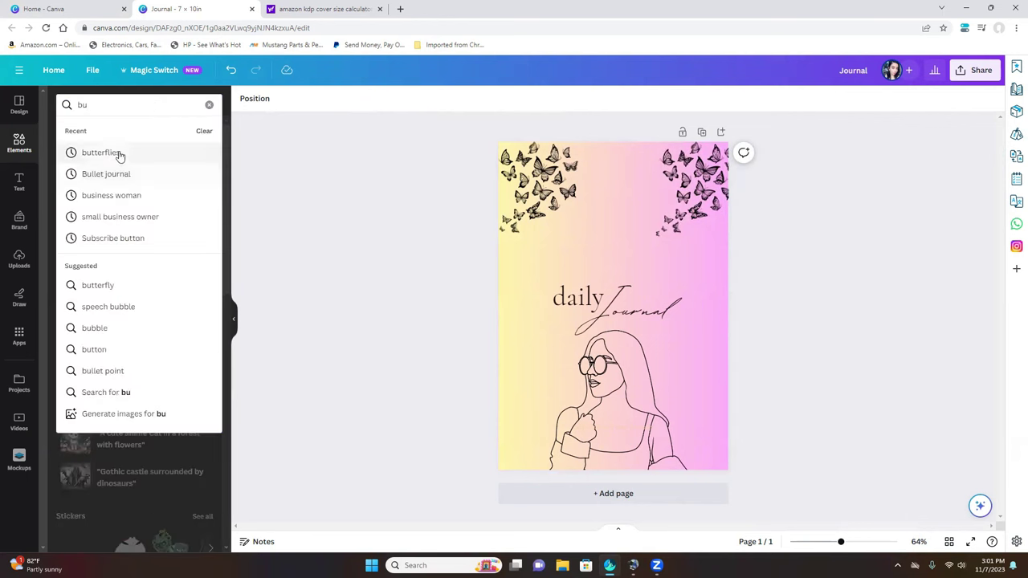
pyautogui.click(117, 153)
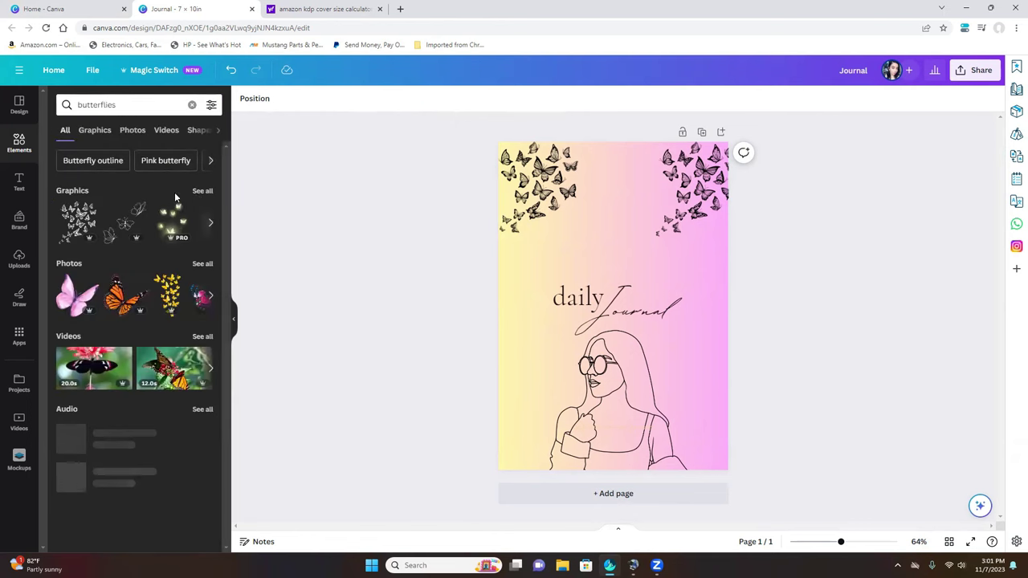
pyautogui.click(203, 191)
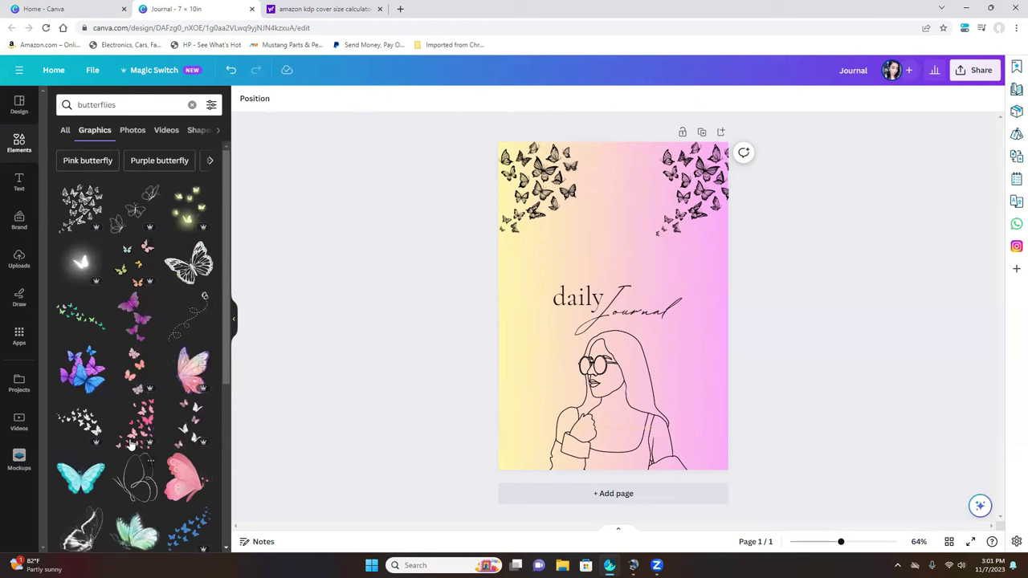
pyautogui.click(131, 444)
pyautogui.moveTo(636, 245); pyautogui.dragTo(611, 175)
# - Delete the black butterfly swarm in the cover's upper-right corner and move the pink swarm into its place
pyautogui.click(702, 161)
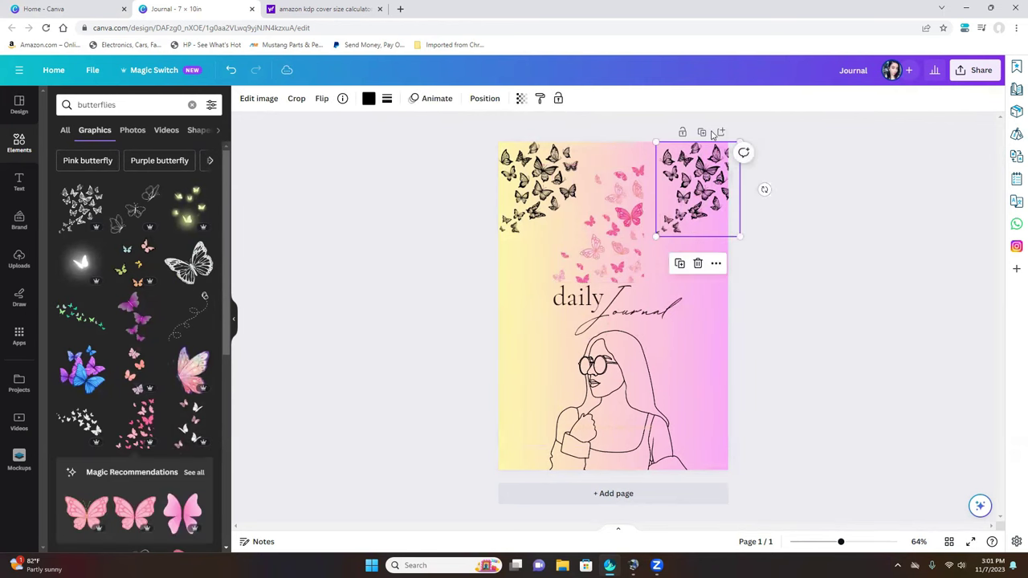
pyautogui.click(696, 265)
pyautogui.moveTo(593, 247); pyautogui.dragTo(668, 229)
pyautogui.click(862, 287)
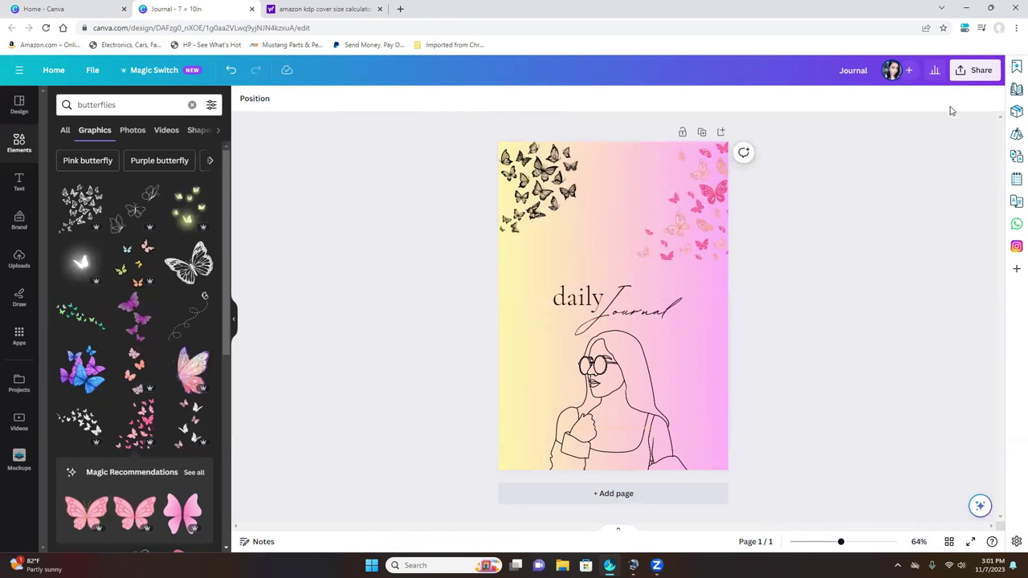
pyautogui.rightClick(643, 427)
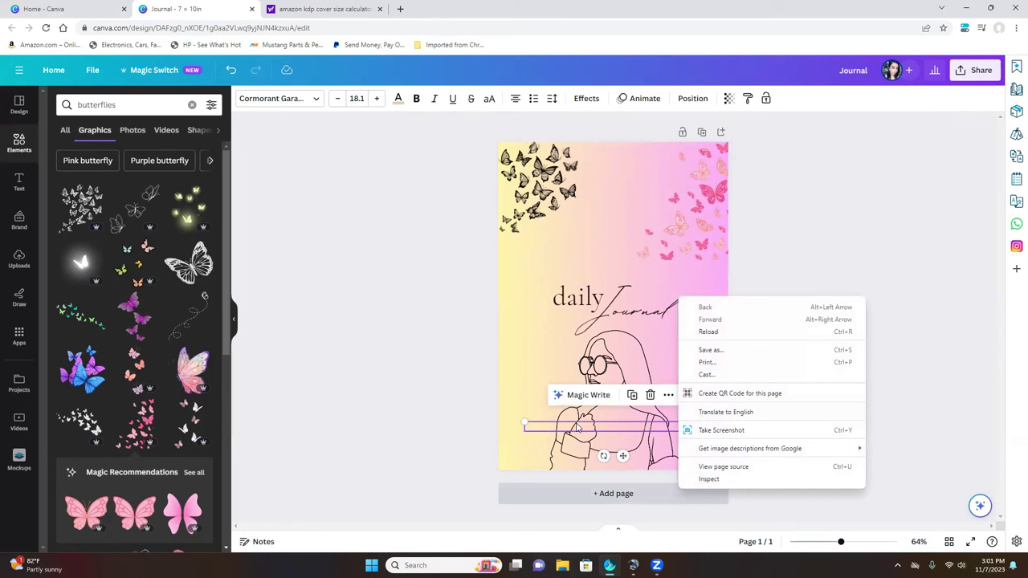
pyautogui.click(451, 424)
pyautogui.click(626, 415)
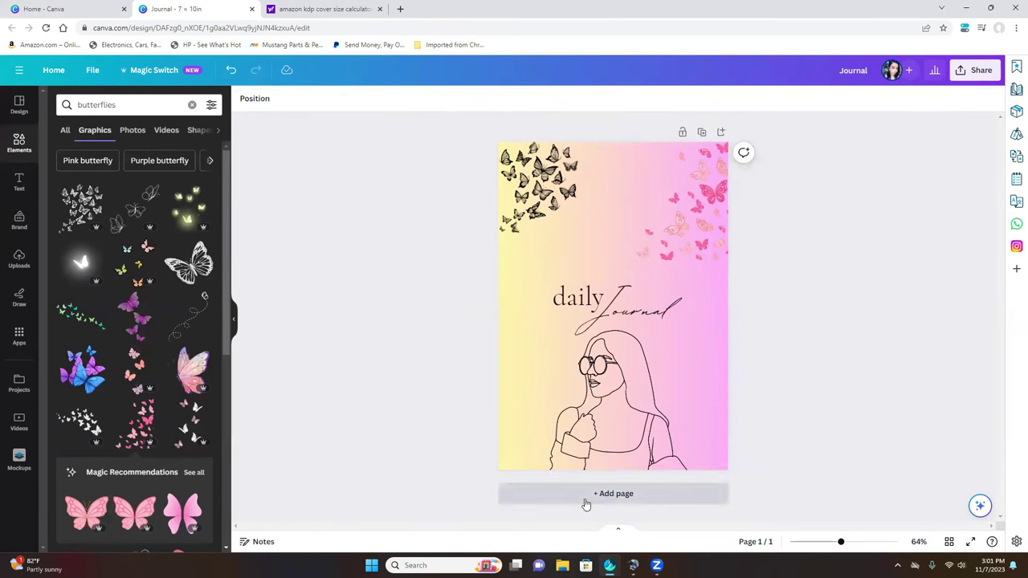
# - Add a second page and search the elements for "inspirational quotes", showing all graphics results
pyautogui.click(613, 494)
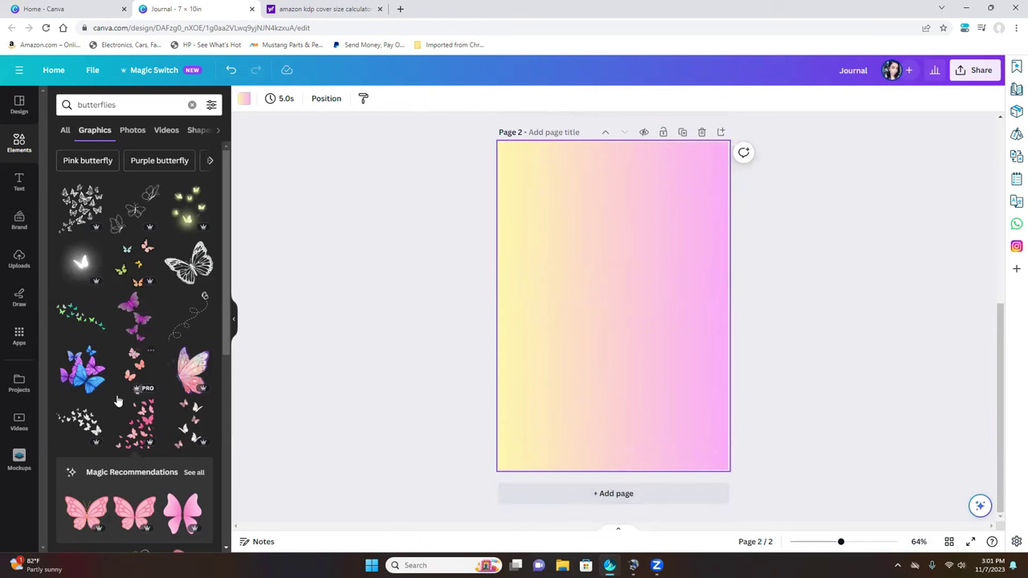
pyautogui.scroll(-5, 116, 400)
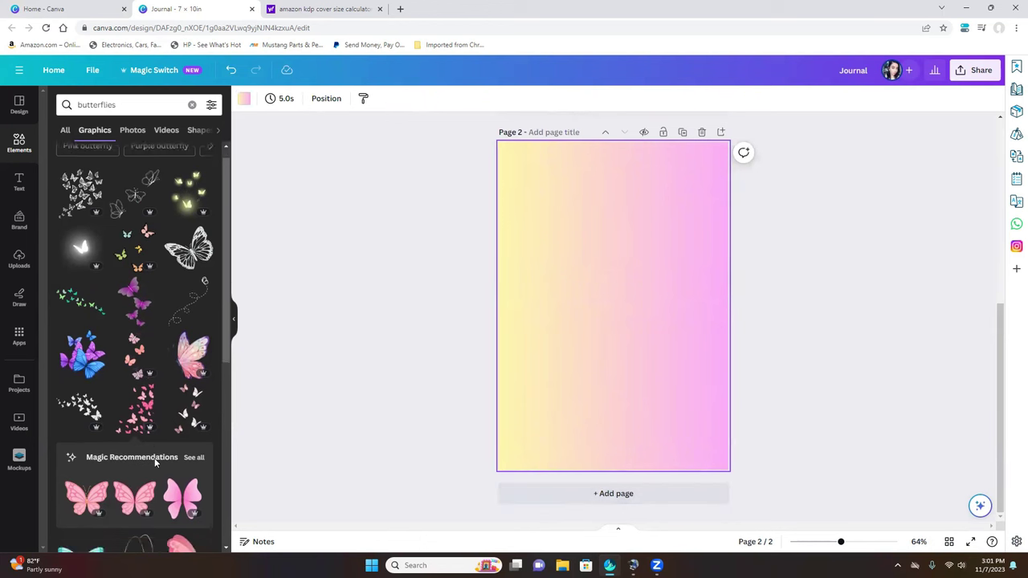
pyautogui.click(192, 104)
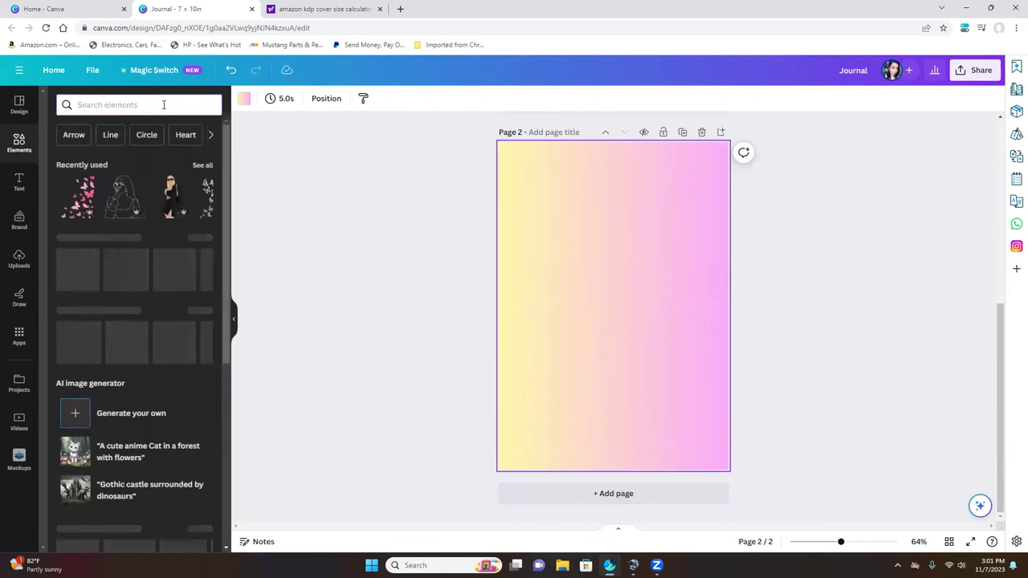
pyautogui.click(163, 104)
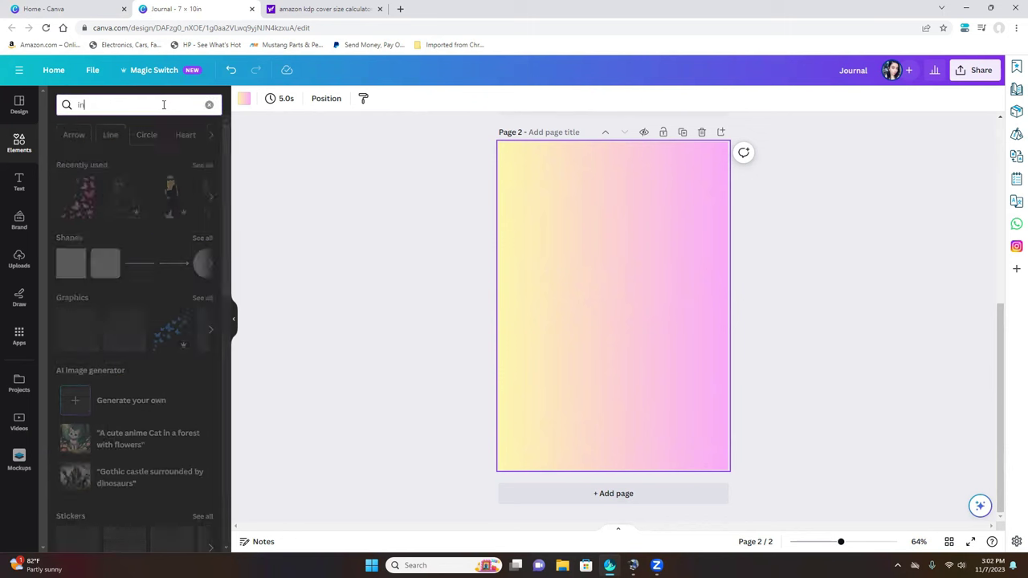
pyautogui.write('ins')
pyautogui.click(120, 153)
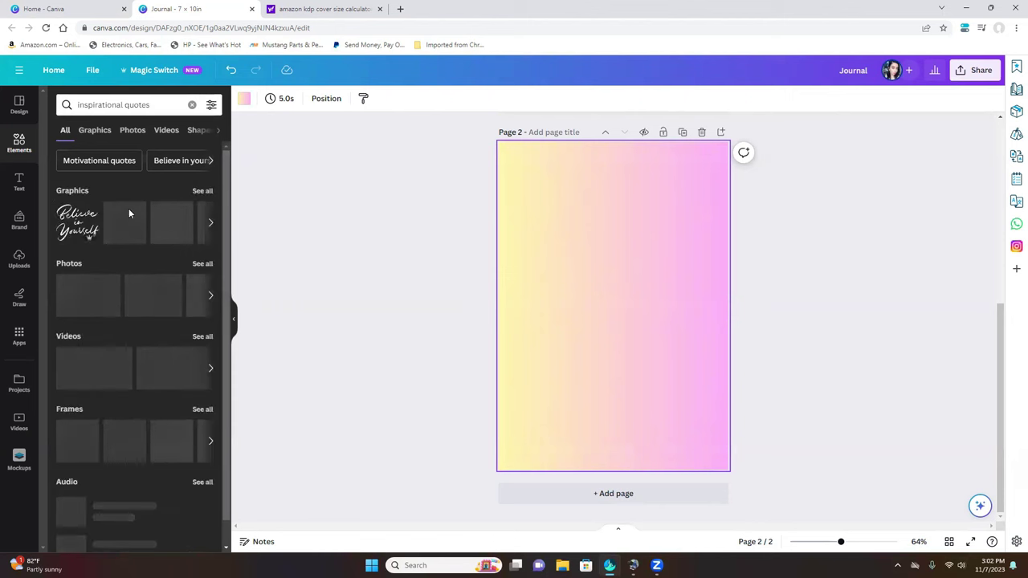
pyautogui.click(199, 192)
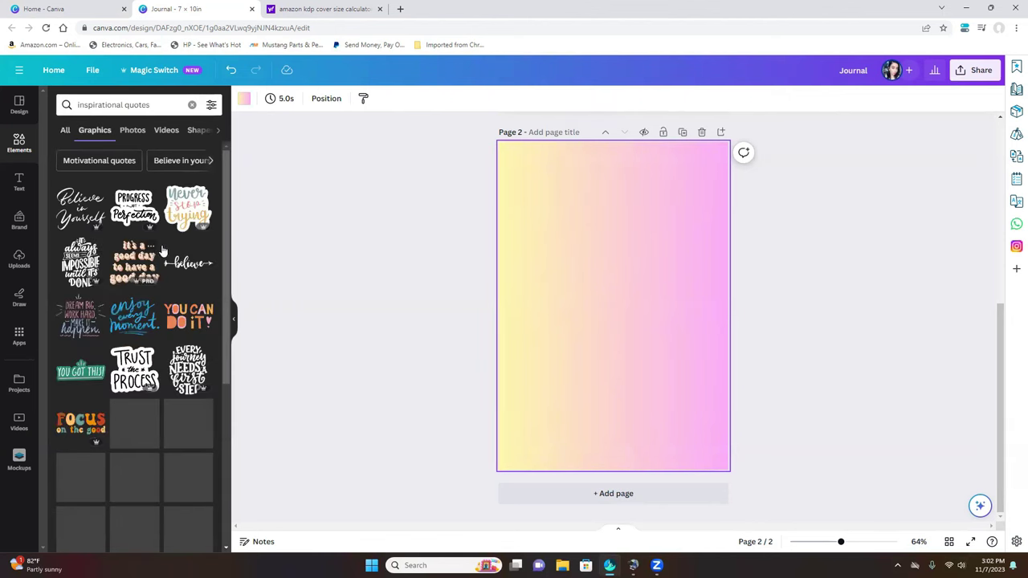
# - Switch to the related search "Motivational quotes" and add the "Mindset is everything" graphic, enlarged to nearly page 2's full width and centered
pyautogui.scroll(-3, 119, 462)
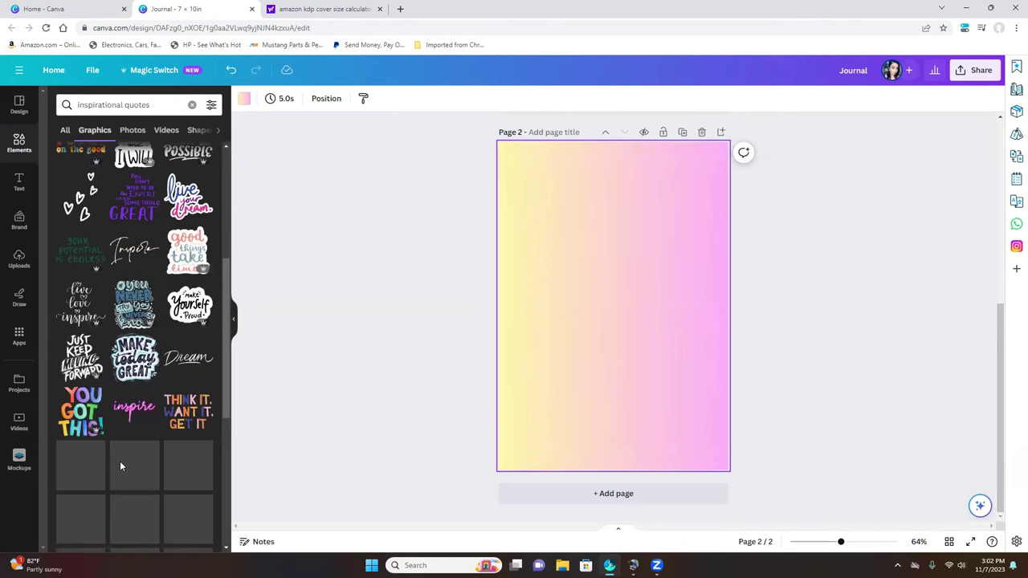
pyautogui.scroll(-5, 119, 461)
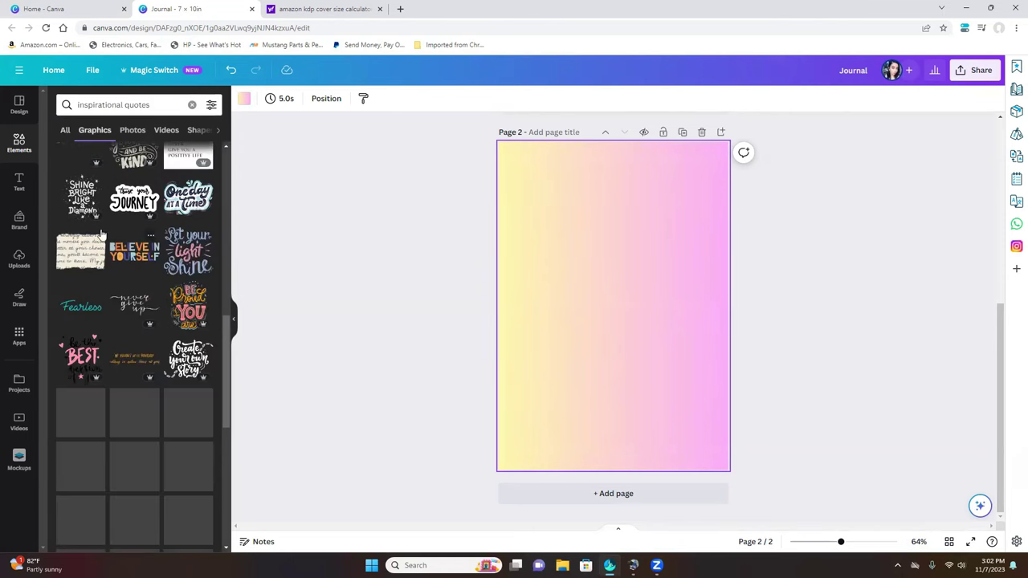
pyautogui.scroll(-3, 101, 234)
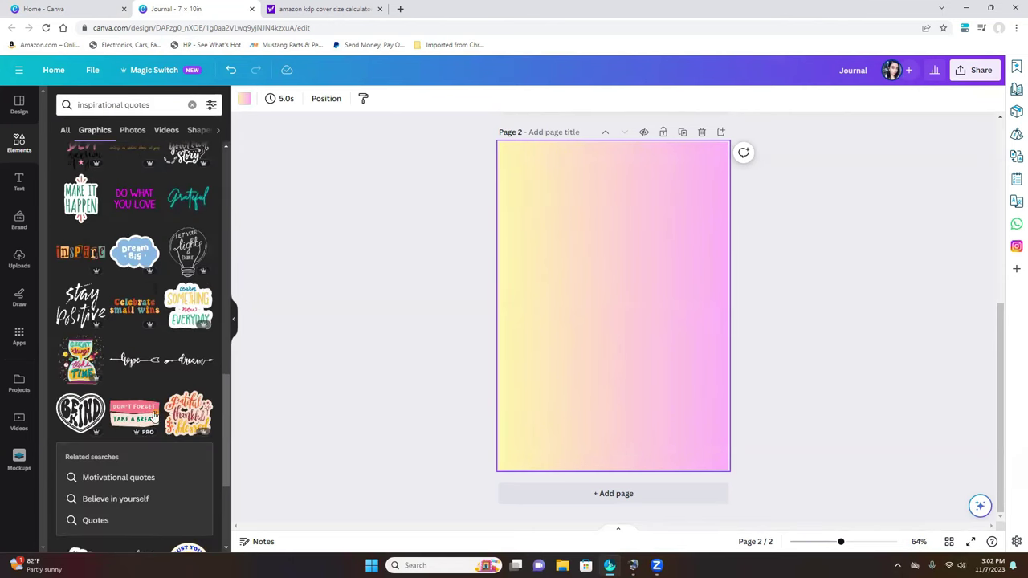
pyautogui.click(148, 485)
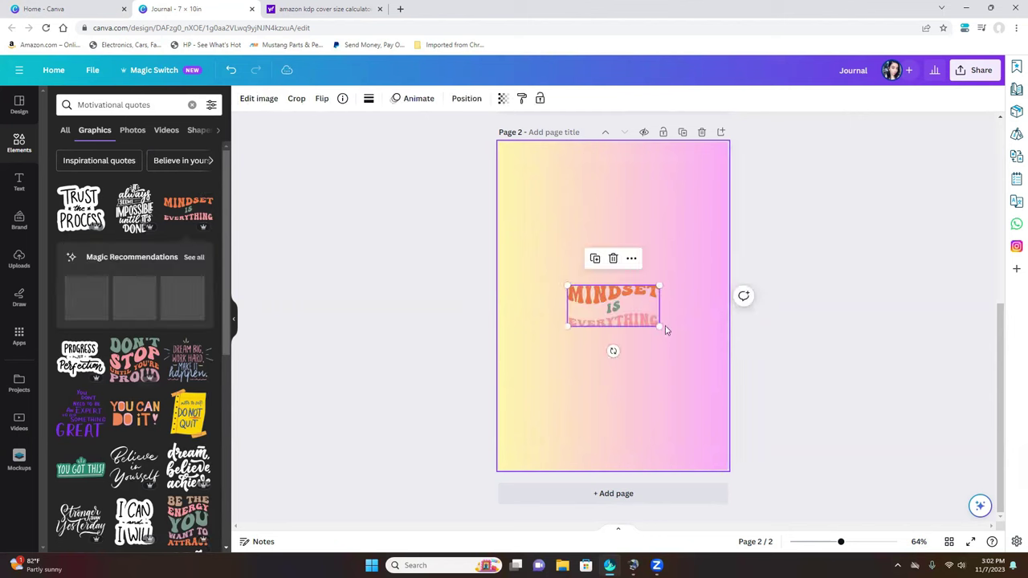
pyautogui.moveTo(666, 328); pyautogui.dragTo(772, 426)
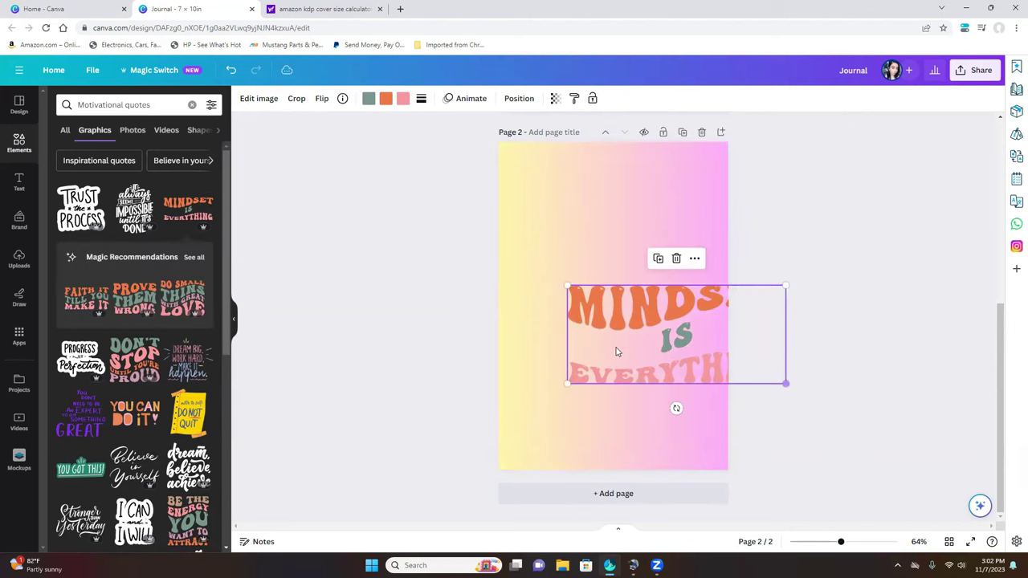
pyautogui.moveTo(660, 342); pyautogui.dragTo(590, 315)
pyautogui.click(853, 359)
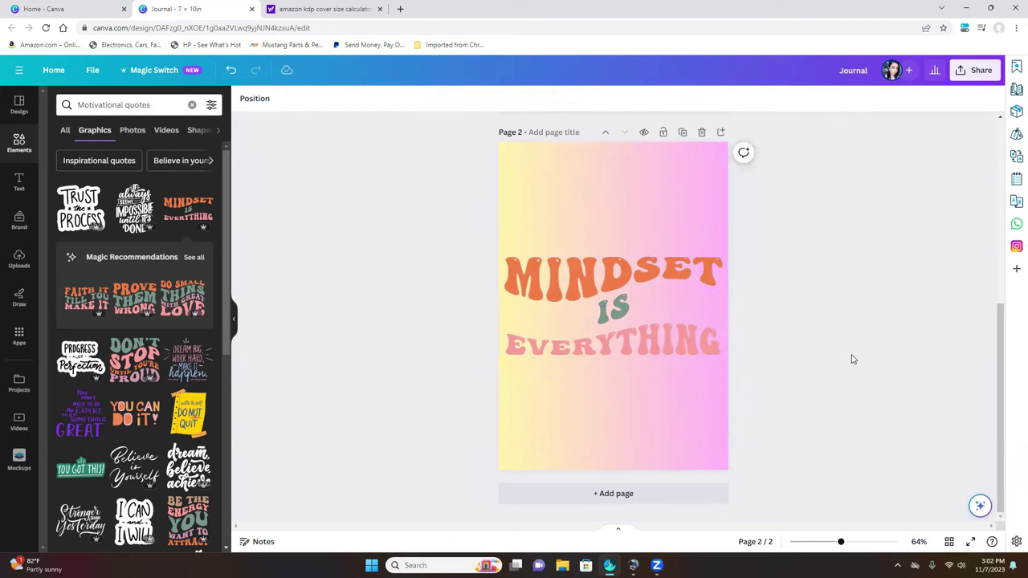
# - Download all pages of the journal as PNG files
pyautogui.click(972, 71)
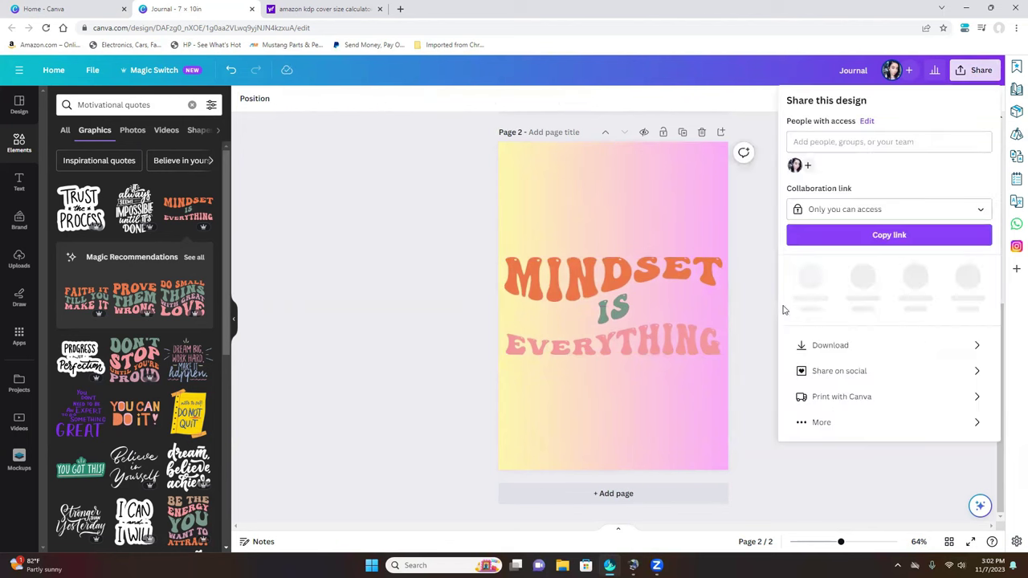
pyautogui.click(824, 343)
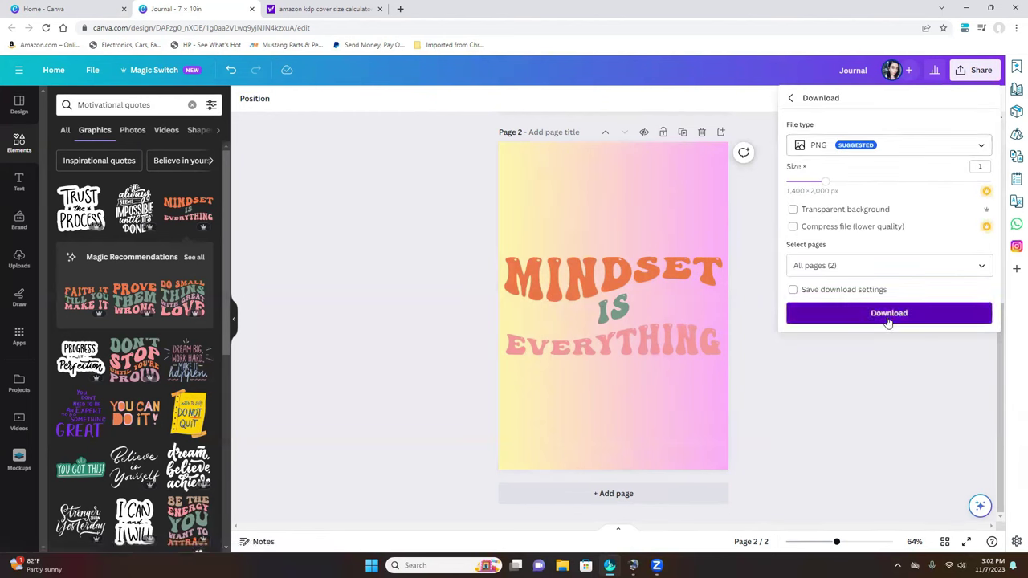
pyautogui.click(888, 321)
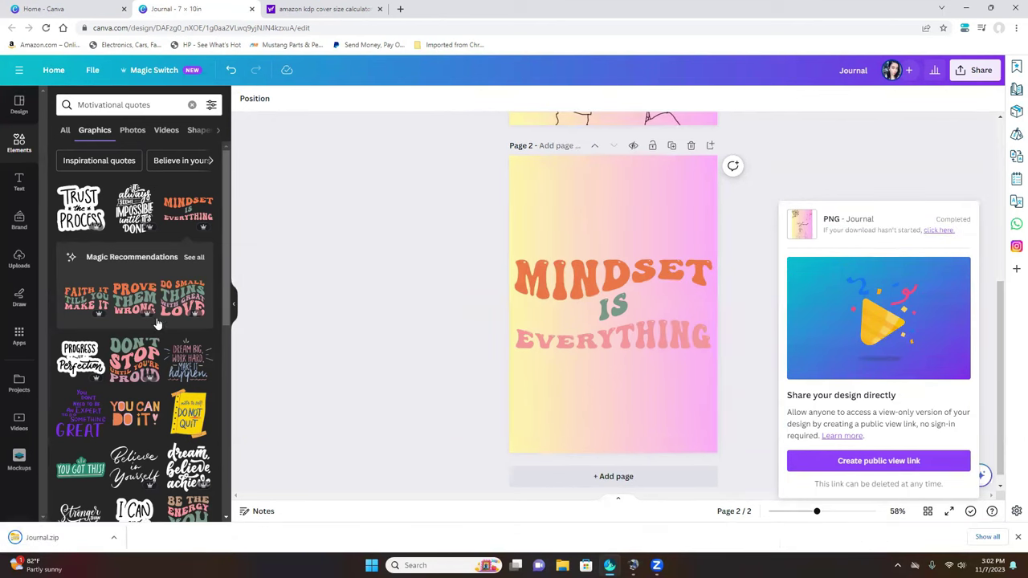
# - Go back to the Canva home page and create a new 7 × 10 in custom-size design
pyautogui.scroll(5, 289, 273)
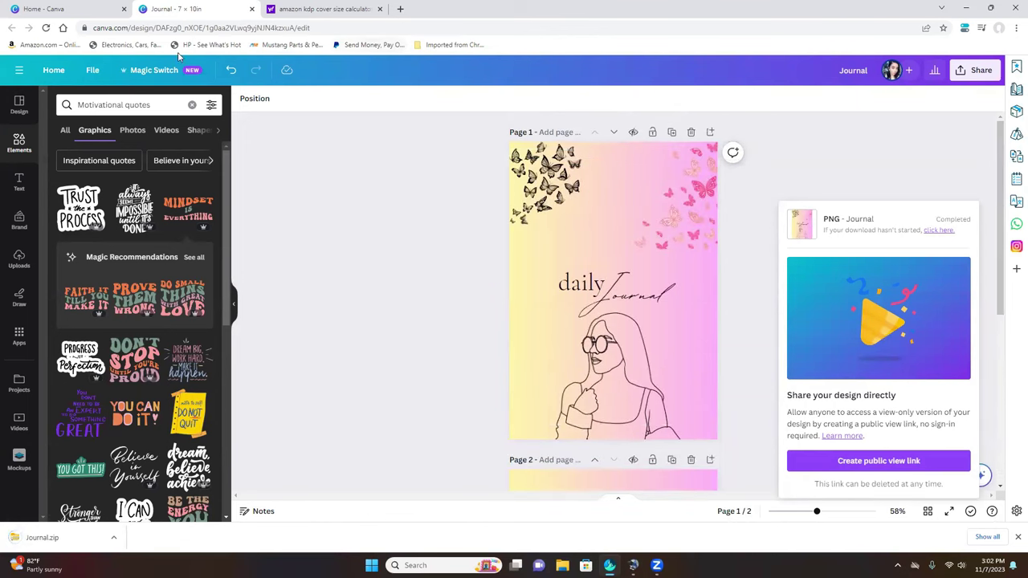
pyautogui.click(83, 7)
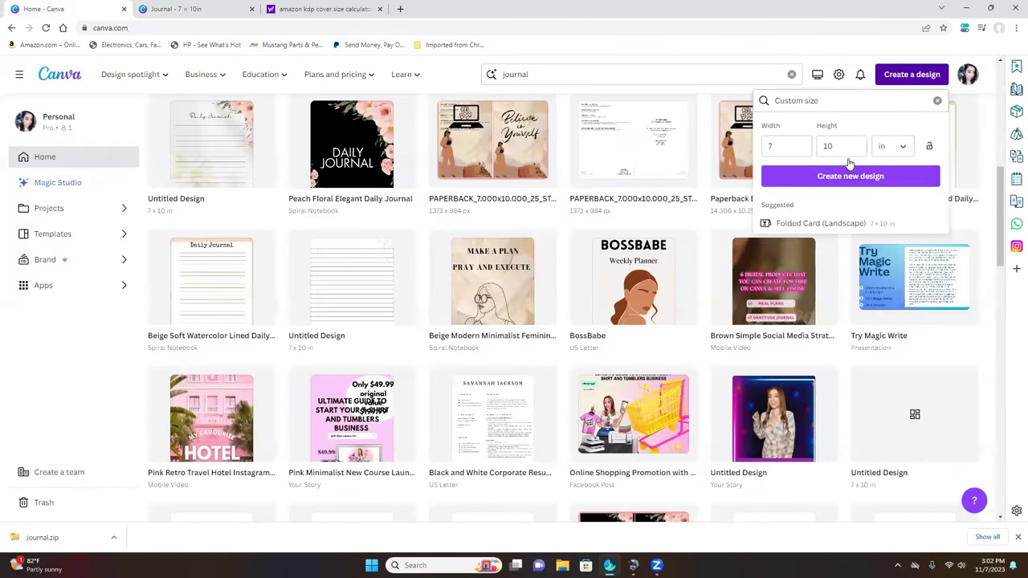
pyautogui.click(890, 181)
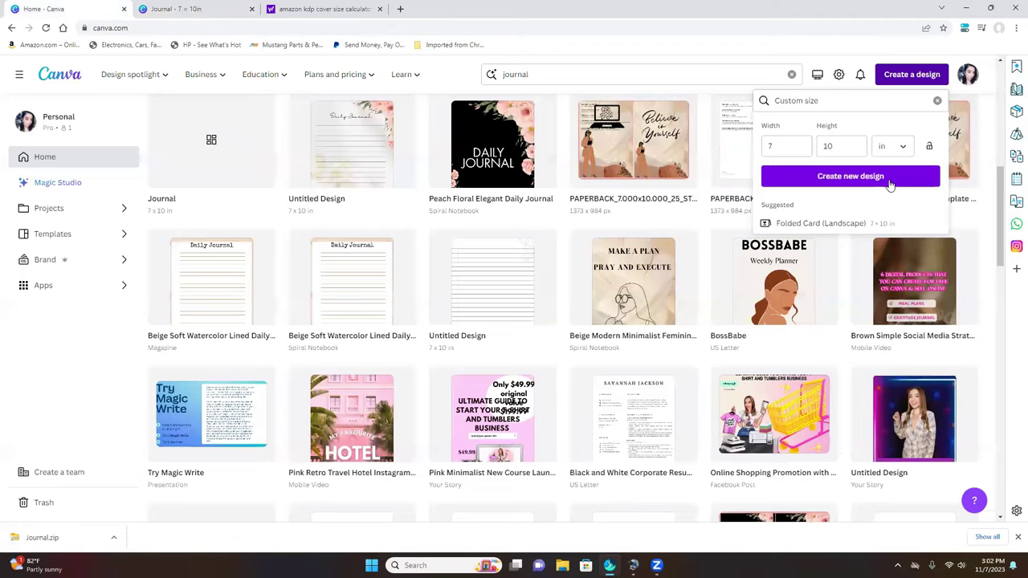
pyautogui.click(890, 178)
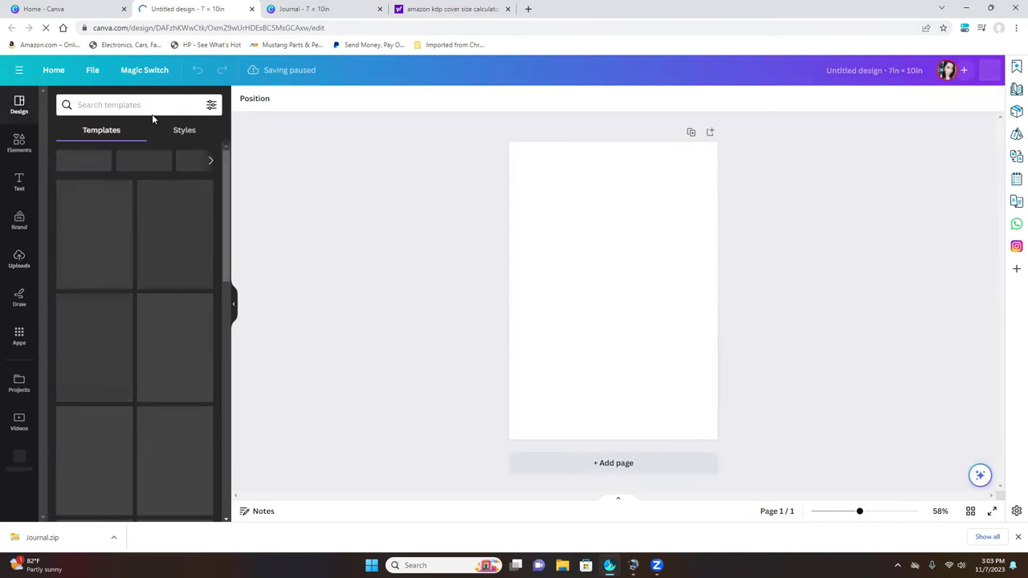
# - Search the templates for "line journal" and apply the Pink Colorful Watercolor Floral Lined Journal template to the blank page
pyautogui.click(161, 106)
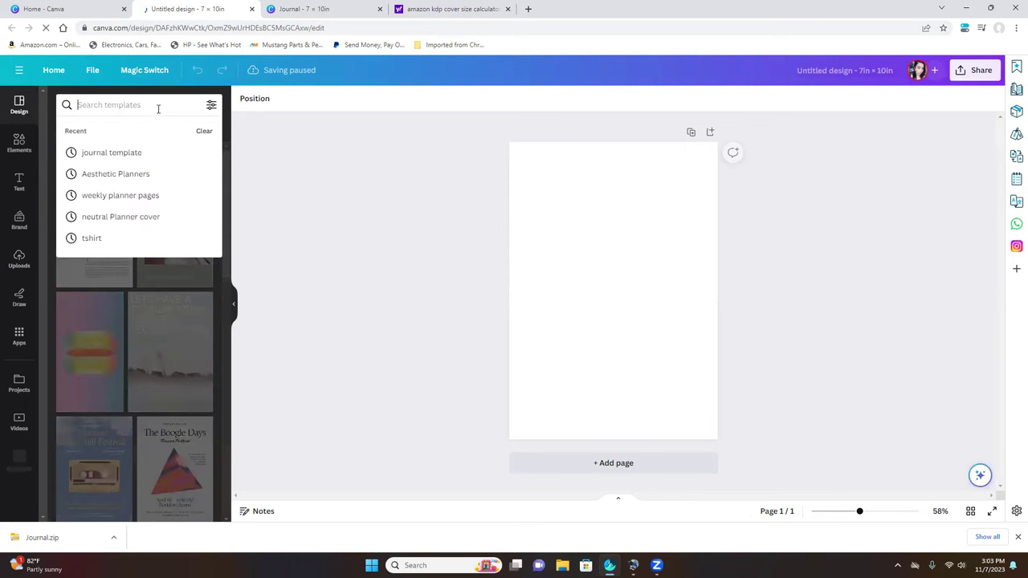
pyautogui.write('line journal')
pyautogui.press('Return')
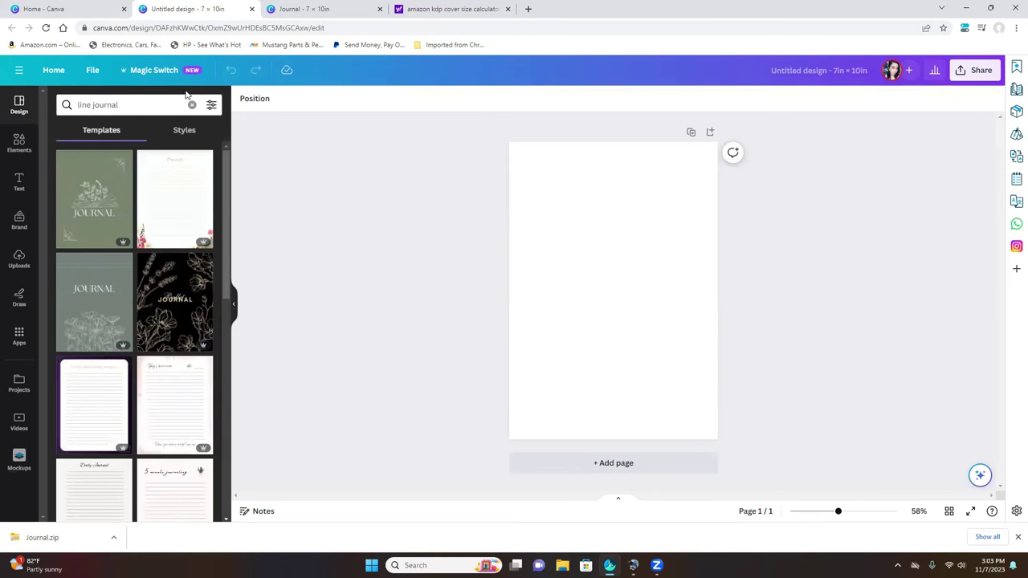
pyautogui.scroll(-5, 156, 353)
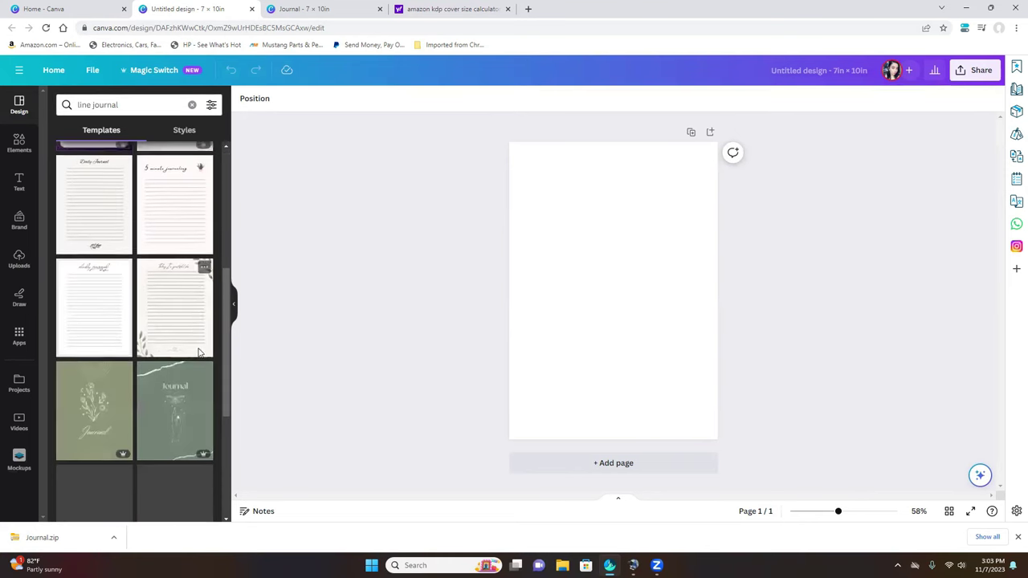
pyautogui.scroll(5, 147, 390)
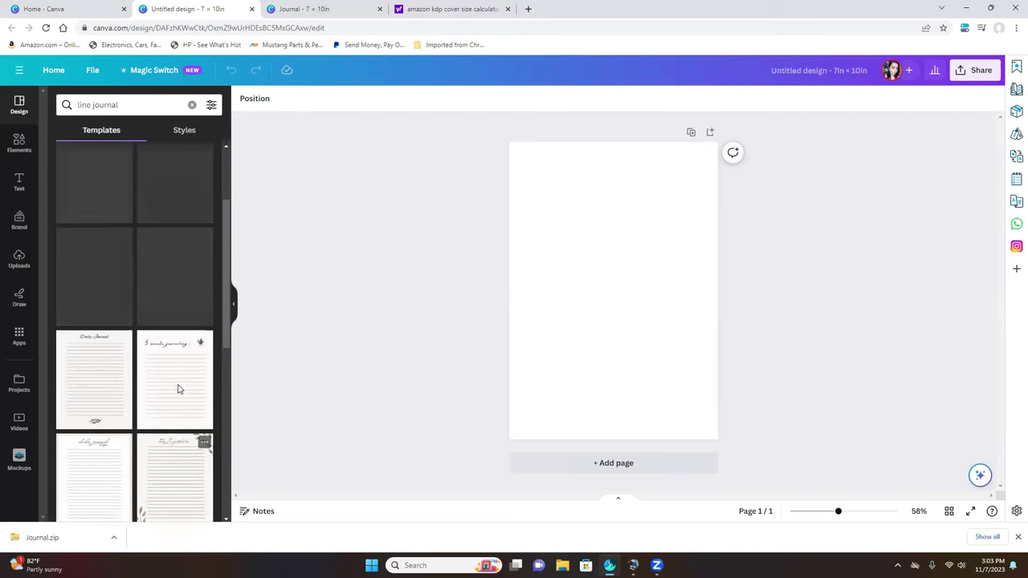
pyautogui.click(184, 199)
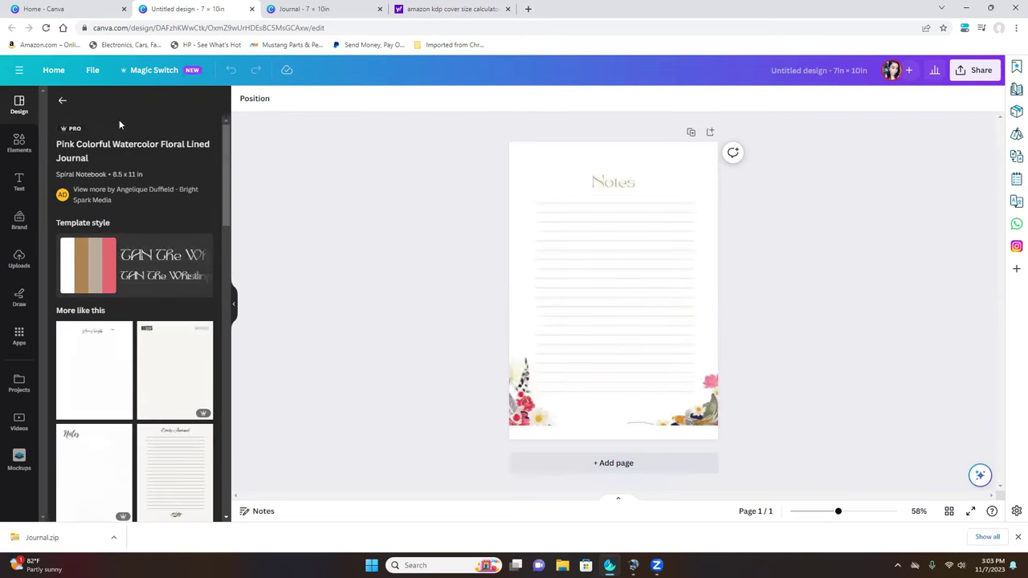
# - Search the elements for "butterflies", show all graphics results and add the pink butterfly swarm to the Notes page
pyautogui.click(354, 250)
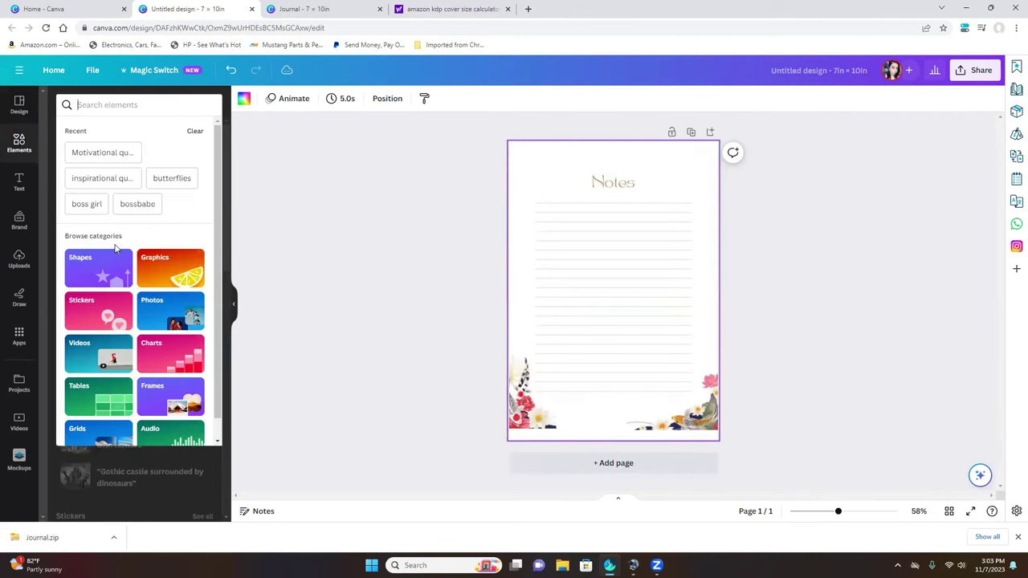
pyautogui.click(168, 178)
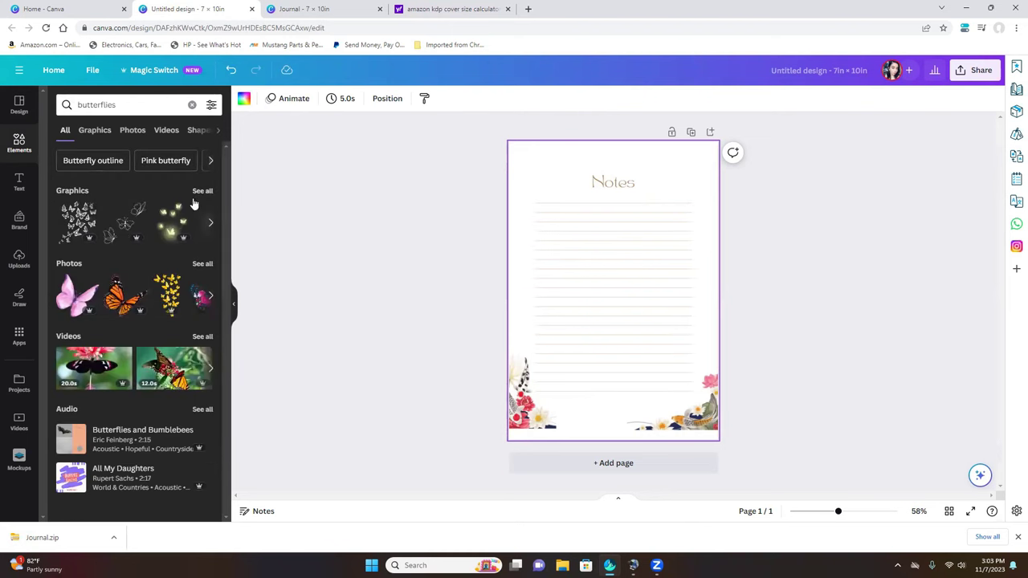
pyautogui.click(201, 193)
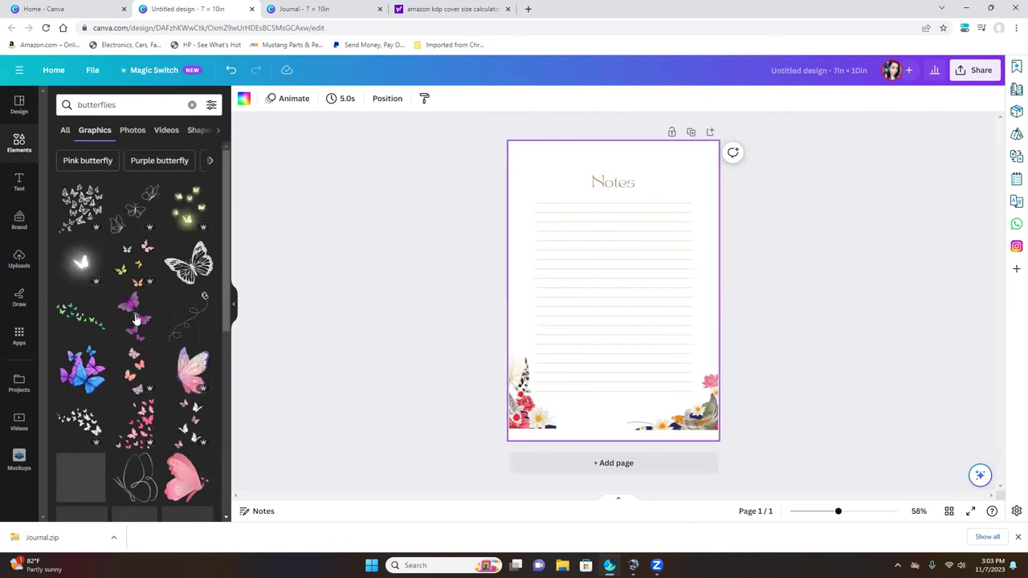
pyautogui.click(148, 408)
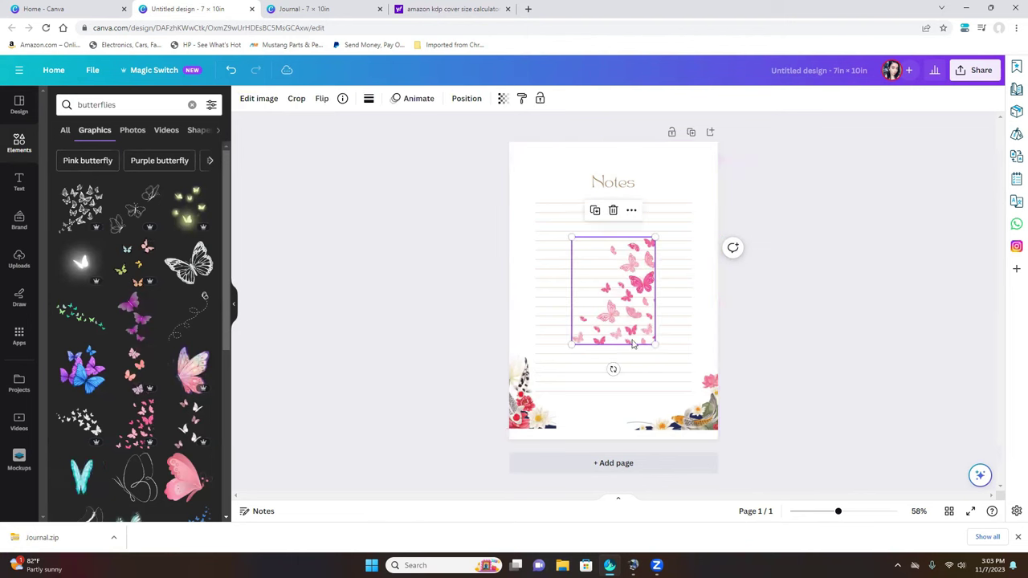
# - Delete the floral decorations from both lower corners of the Notes page
pyautogui.click(690, 402)
pyautogui.click(673, 347)
pyautogui.click(530, 424)
pyautogui.click(531, 329)
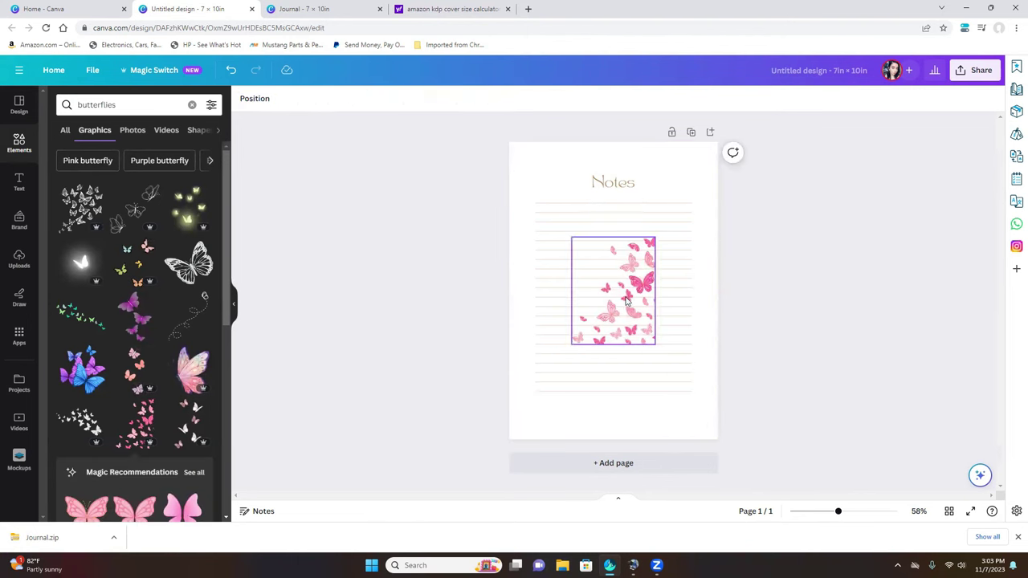
# - Move the pink butterfly swarm to the page's lower-right corner and shrink it to fit flush against the edges
pyautogui.moveTo(652, 305); pyautogui.dragTo(706, 418)
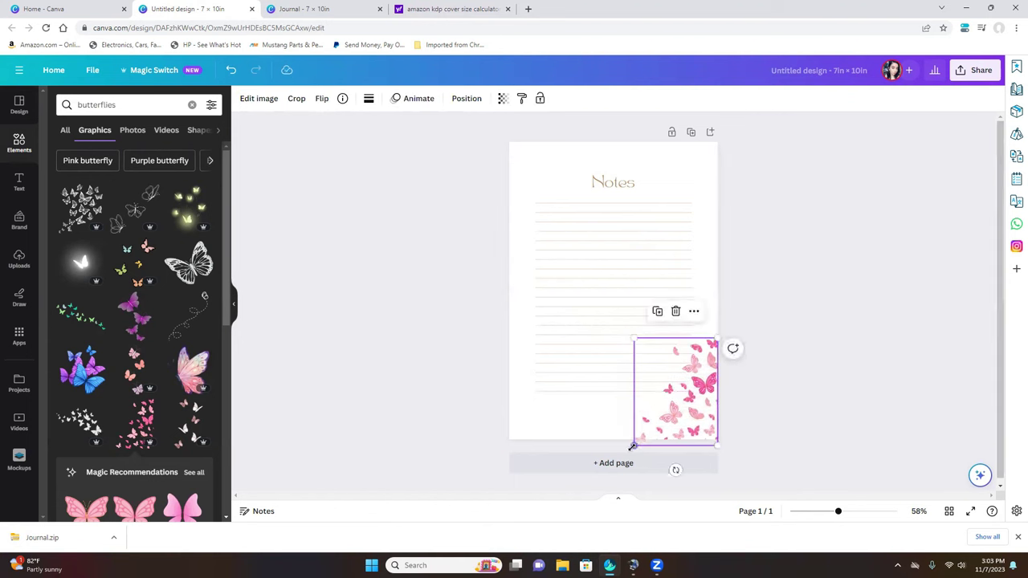
pyautogui.moveTo(635, 444); pyautogui.dragTo(647, 429)
pyautogui.moveTo(659, 429); pyautogui.dragTo(657, 426)
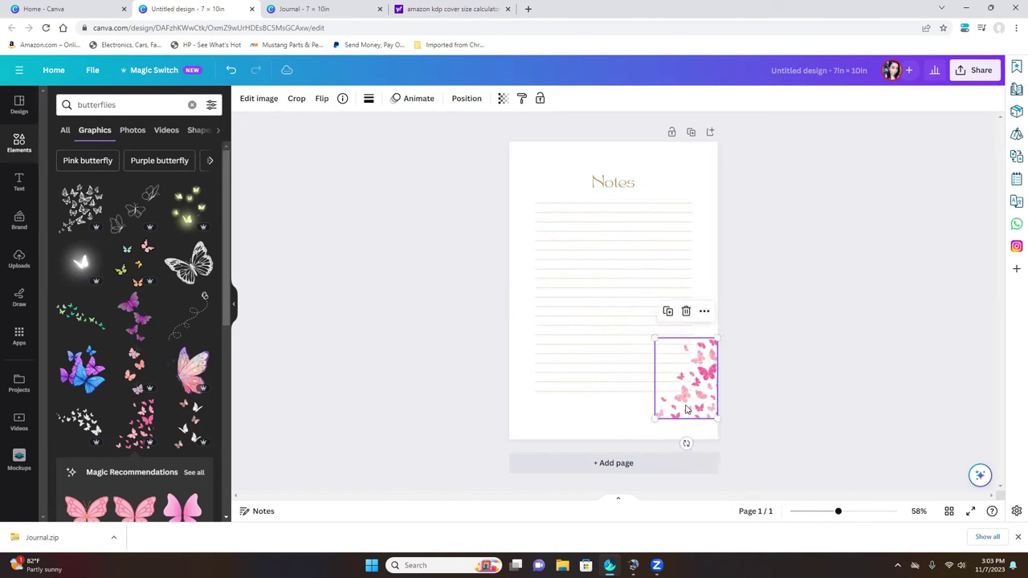
pyautogui.moveTo(712, 373); pyautogui.dragTo(714, 392)
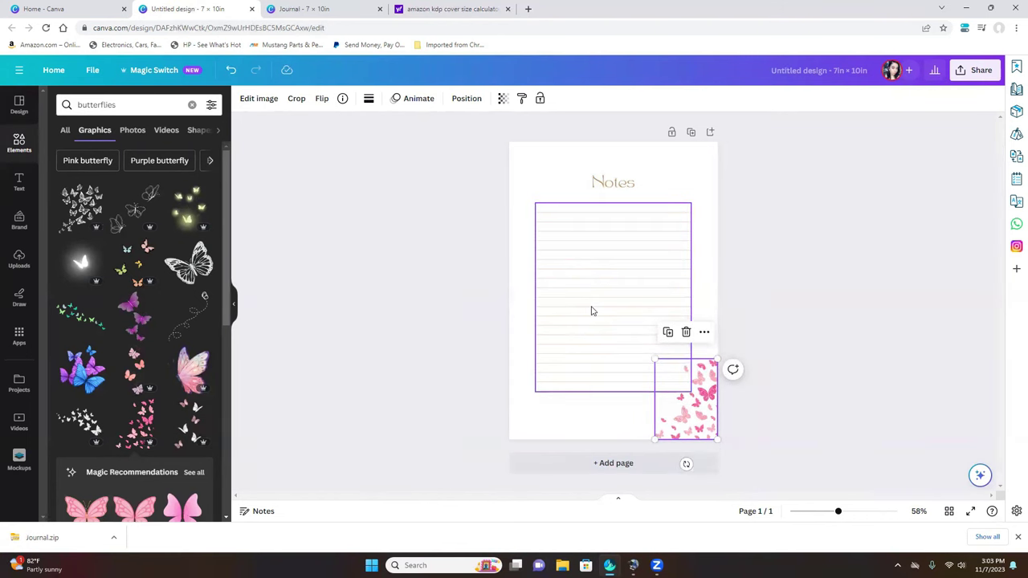
# - Recolour two individual ruled lines, one near the middle and one near the top, with the near-black brand colour
pyautogui.click(591, 311)
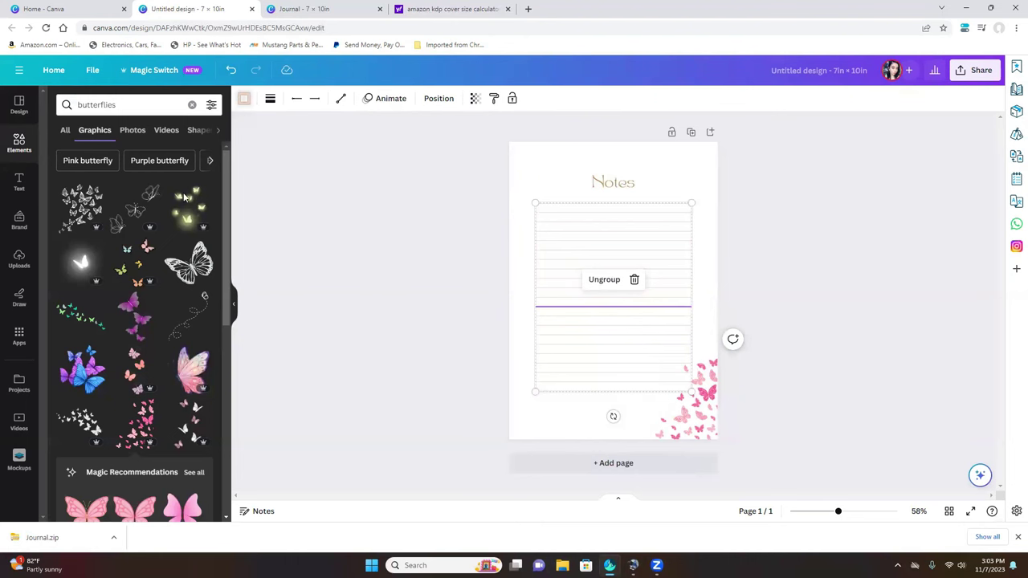
pyautogui.click(243, 98)
pyautogui.click(60, 243)
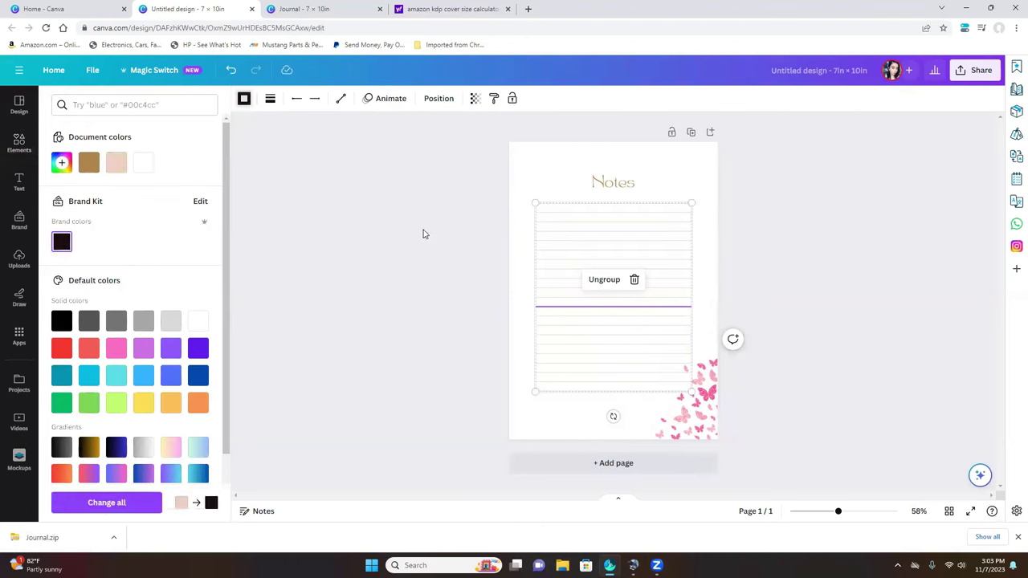
pyautogui.click(606, 233)
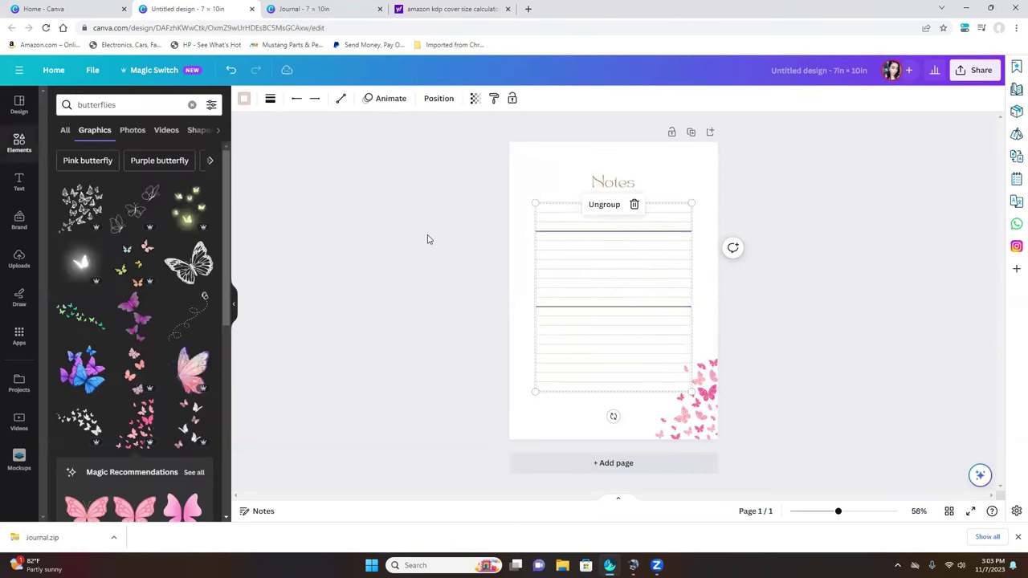
pyautogui.click(244, 98)
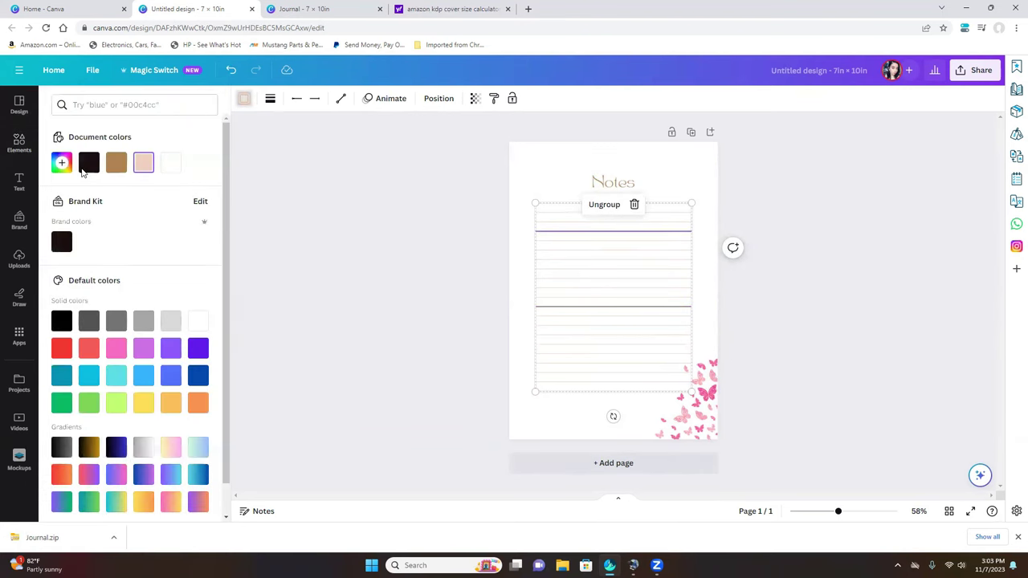
pyautogui.click(87, 163)
pyautogui.click(553, 209)
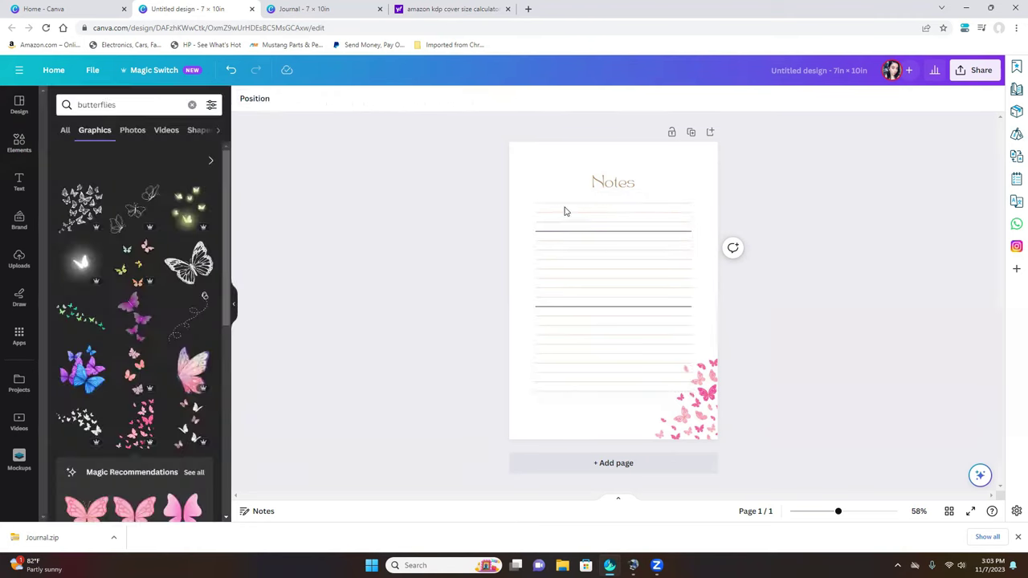
pyautogui.click(656, 222)
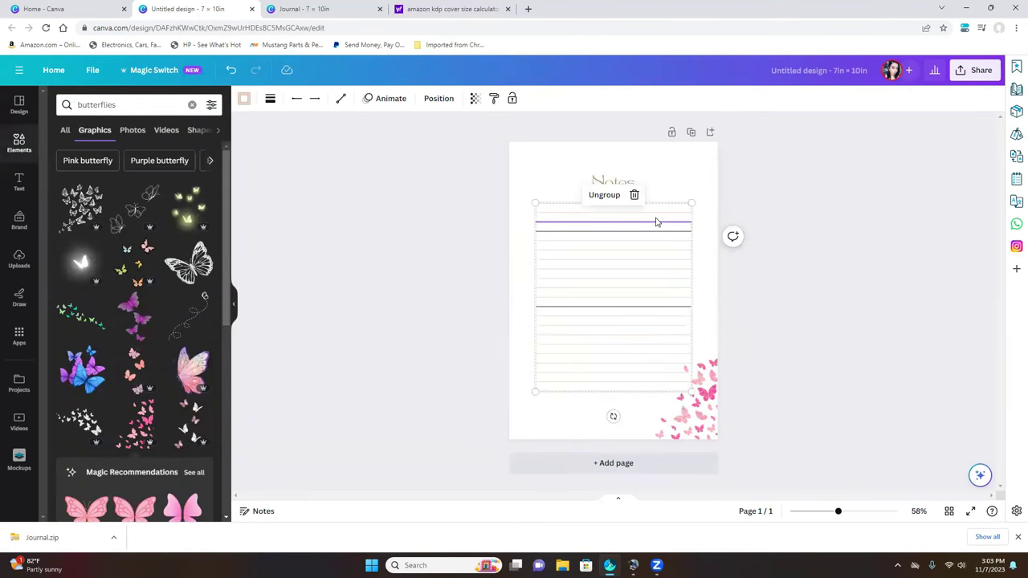
pyautogui.click(270, 99)
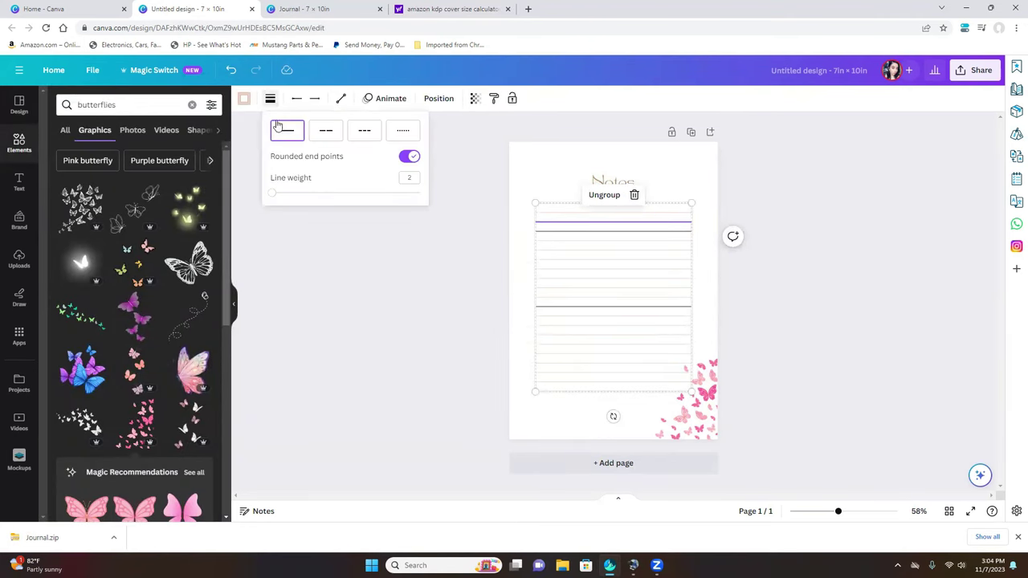
pyautogui.click(418, 305)
pyautogui.click(524, 272)
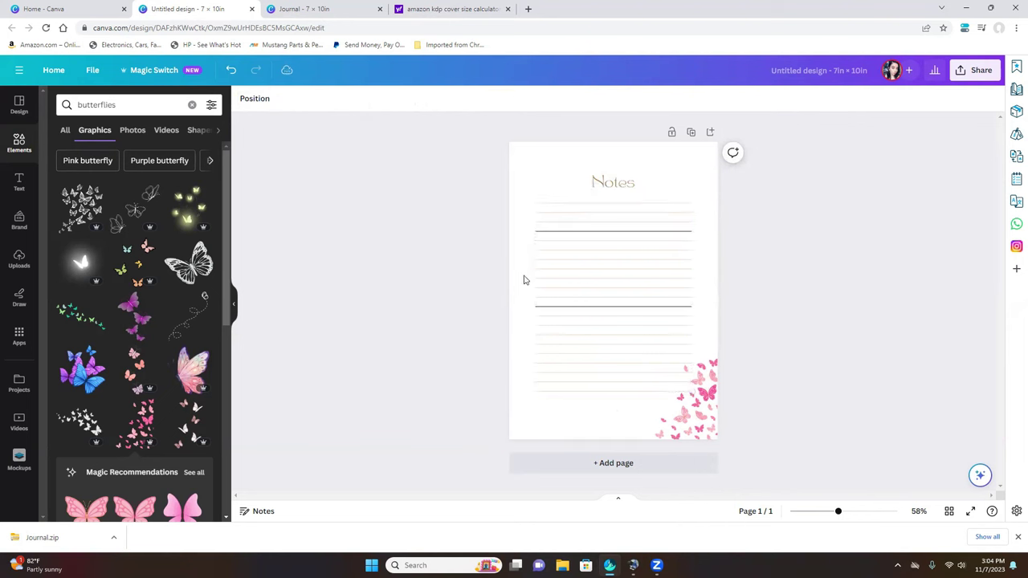
# - Set the "Notes" heading's font to Special Elite and its colour to the default solid pink
pyautogui.click(606, 183)
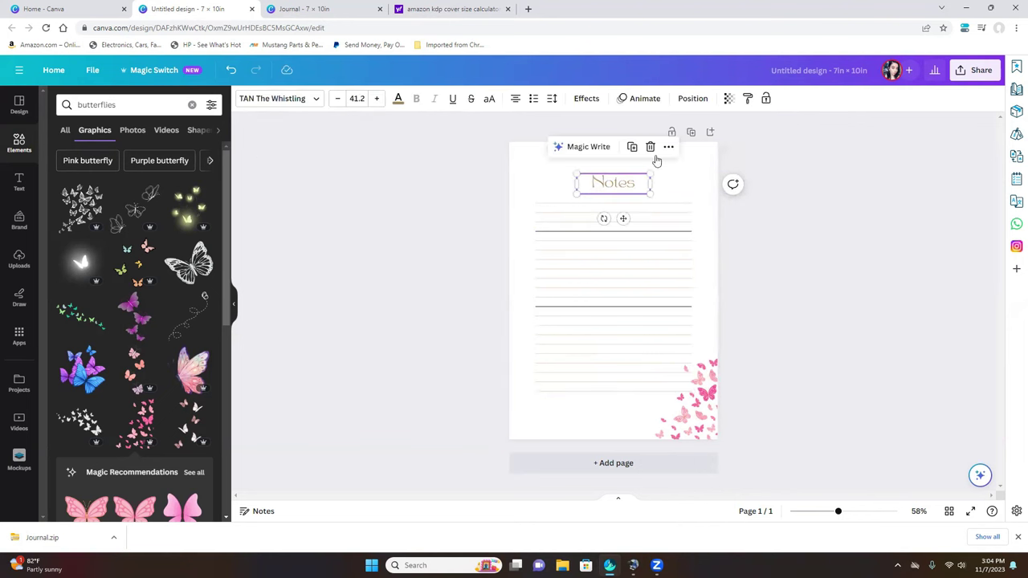
pyautogui.click(269, 98)
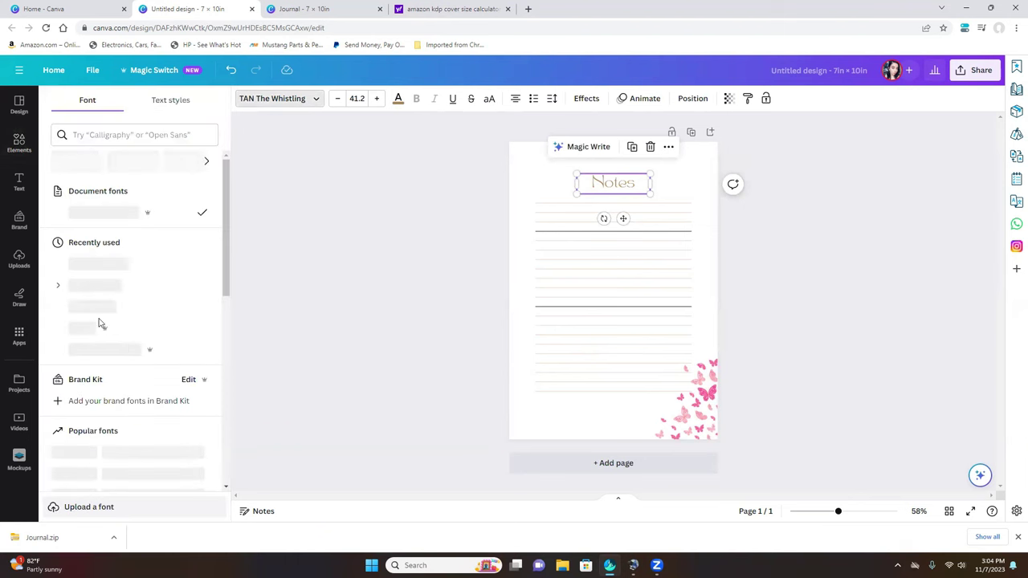
pyautogui.click(116, 270)
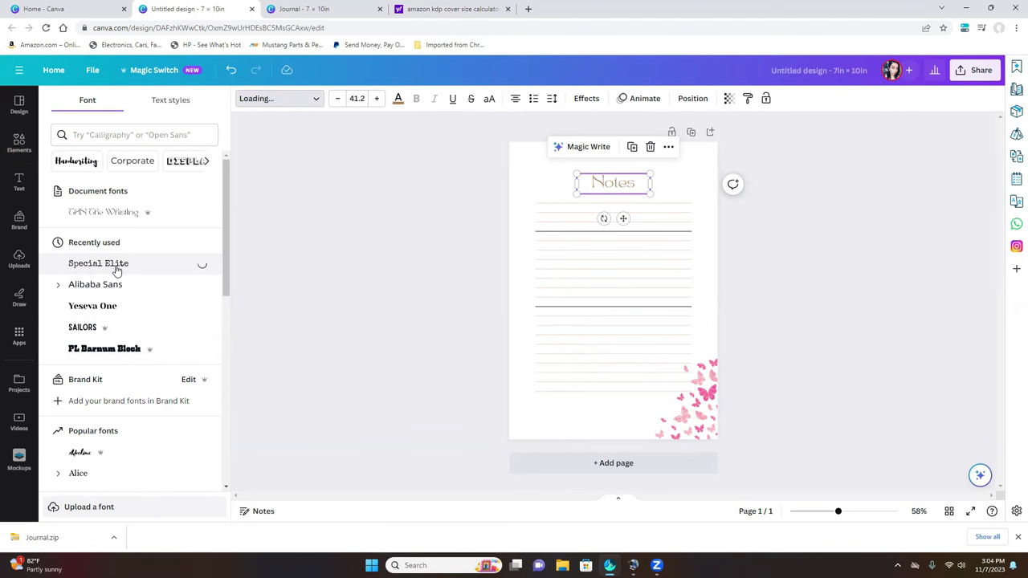
pyautogui.click(398, 99)
pyautogui.click(117, 351)
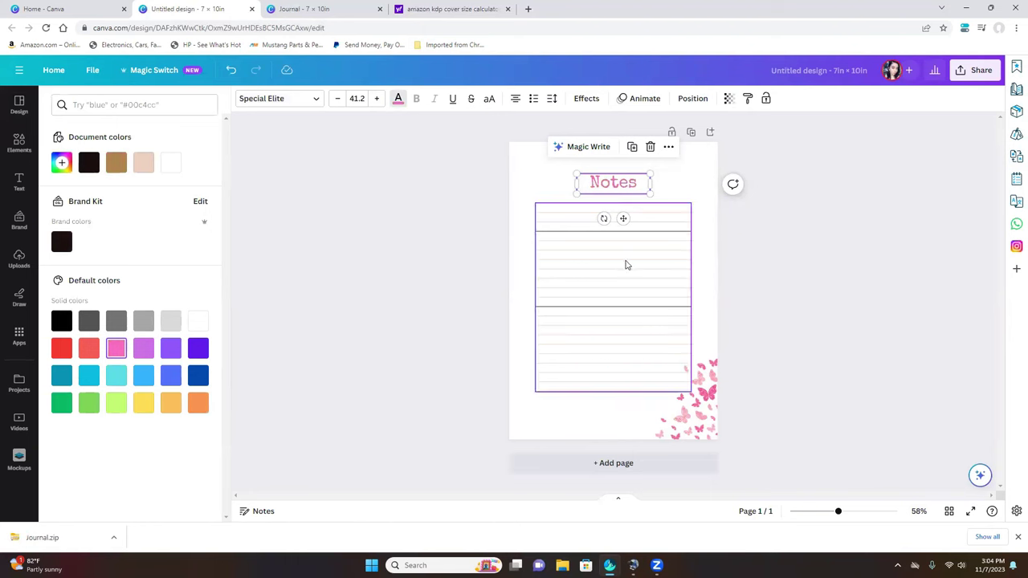
# - Select the whole group of ruled lines and recolour all of them with the near-black document colour #180e0e
pyautogui.click(624, 264)
pyautogui.click(551, 365)
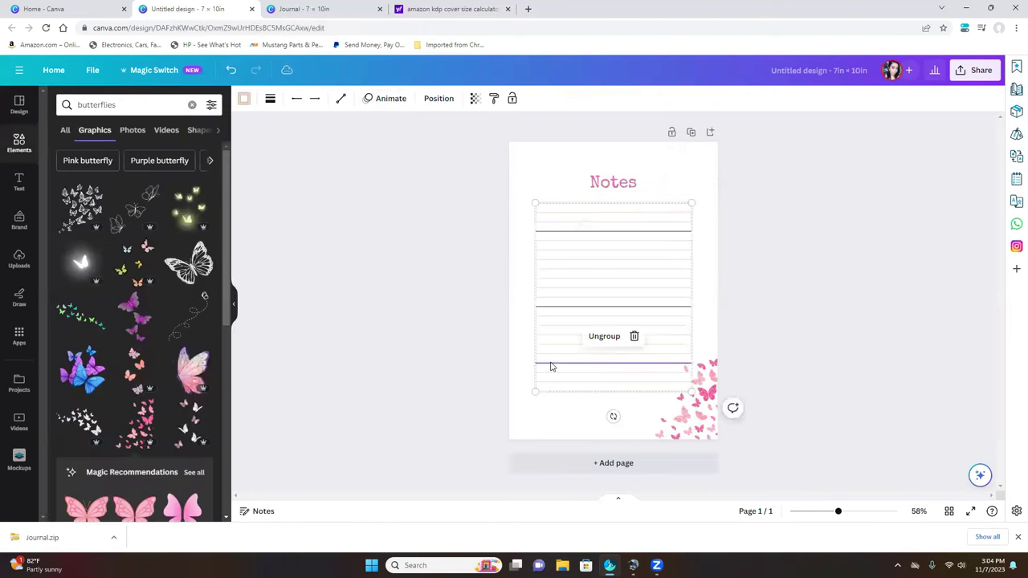
pyautogui.click(548, 405)
pyautogui.moveTo(554, 410); pyautogui.dragTo(558, 200)
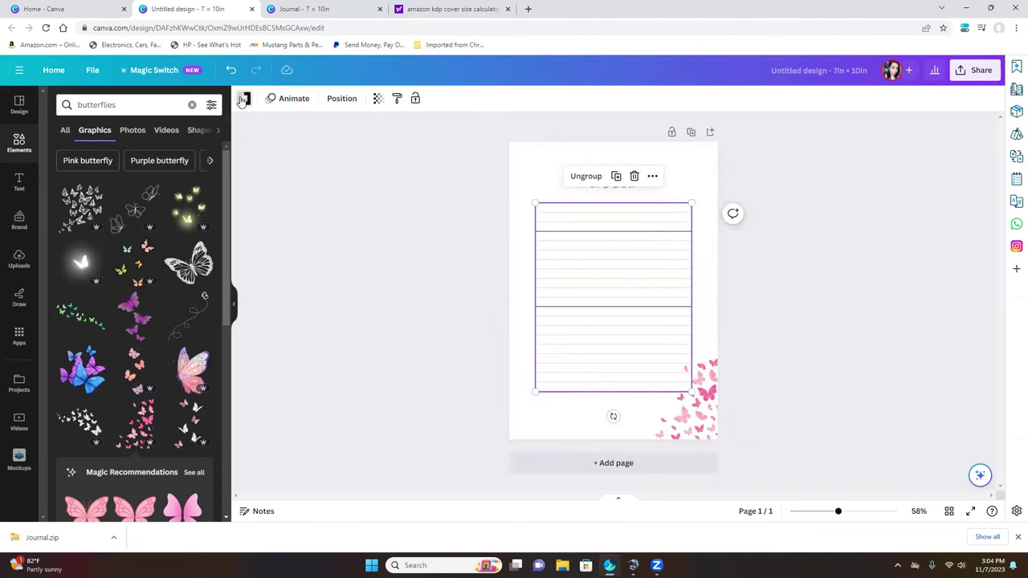
pyautogui.click(89, 163)
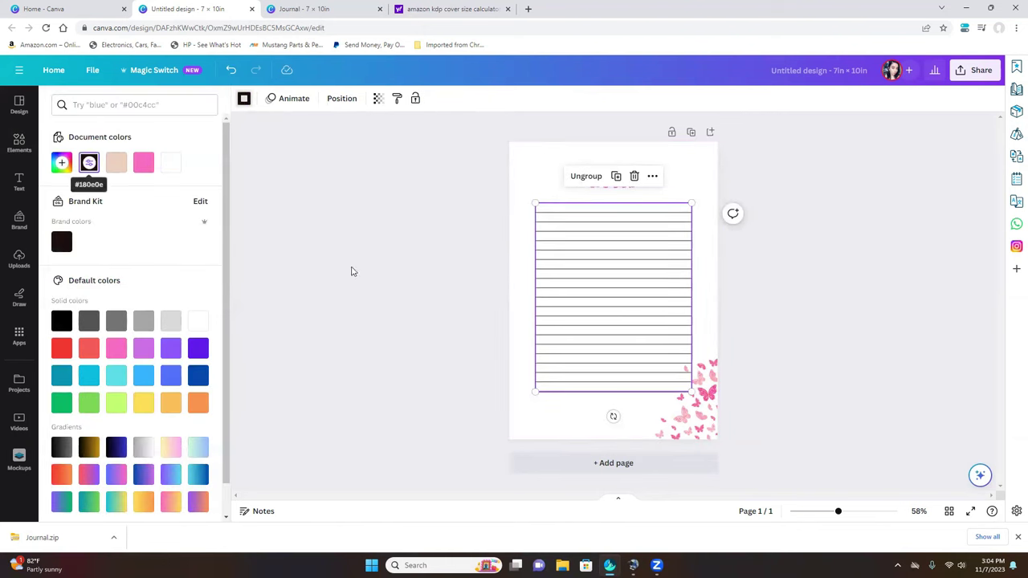
pyautogui.press('Escape')
pyautogui.click(824, 346)
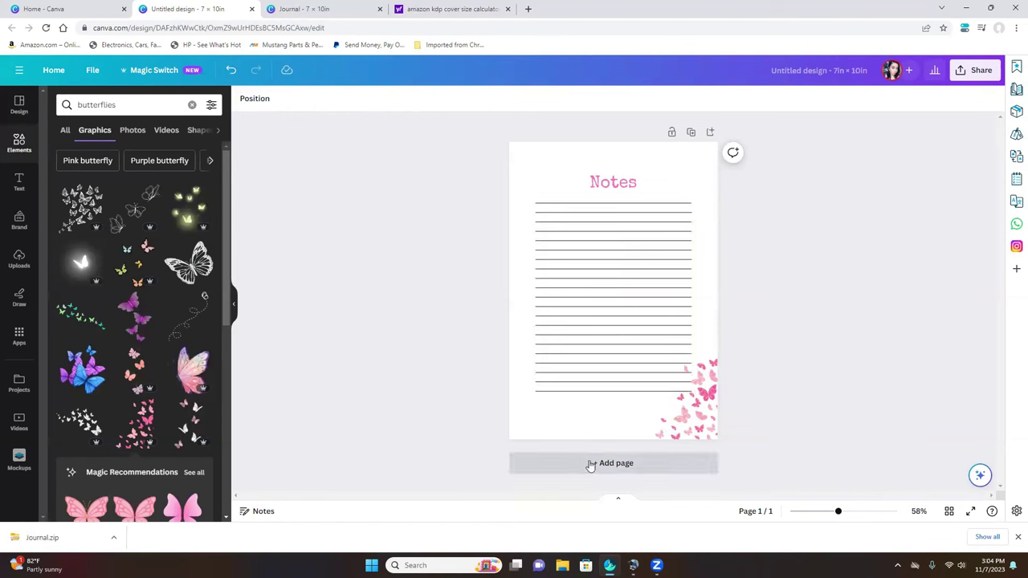
# - Show the design in grid view and duplicate the lined Notes page three times
pyautogui.click(948, 512)
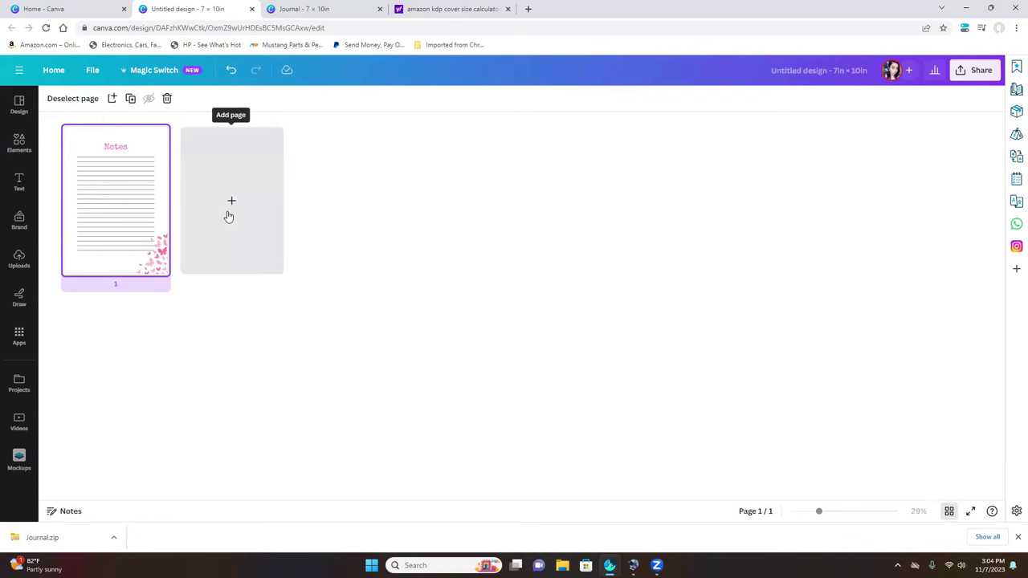
pyautogui.tripleClick(130, 98)
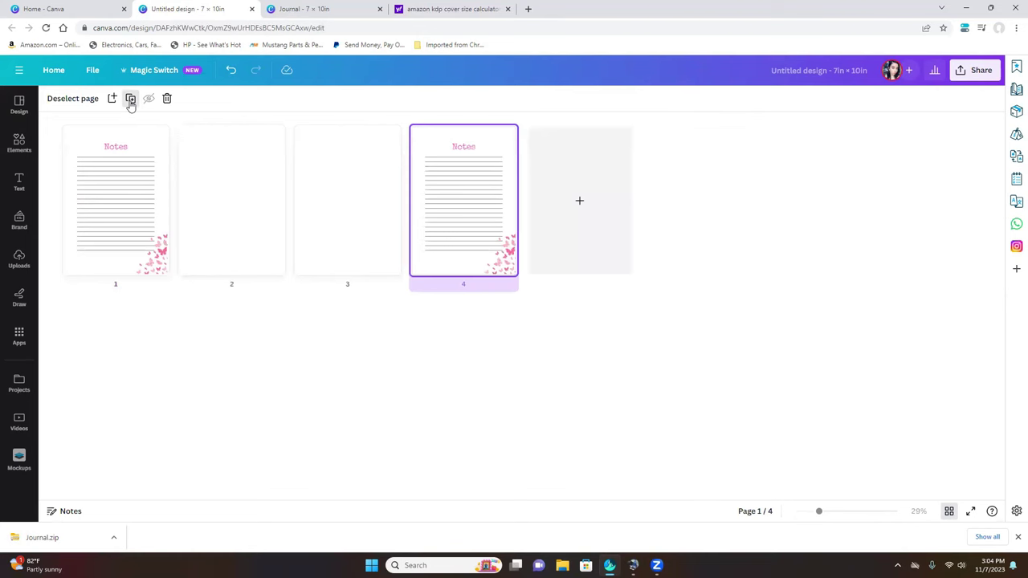
# - Keep duplicating the lined Notes page and delete the surplus copy so that the design has exactly 100 pages
pyautogui.tripleClick(131, 98)
pyautogui.tripleClick(130, 98)
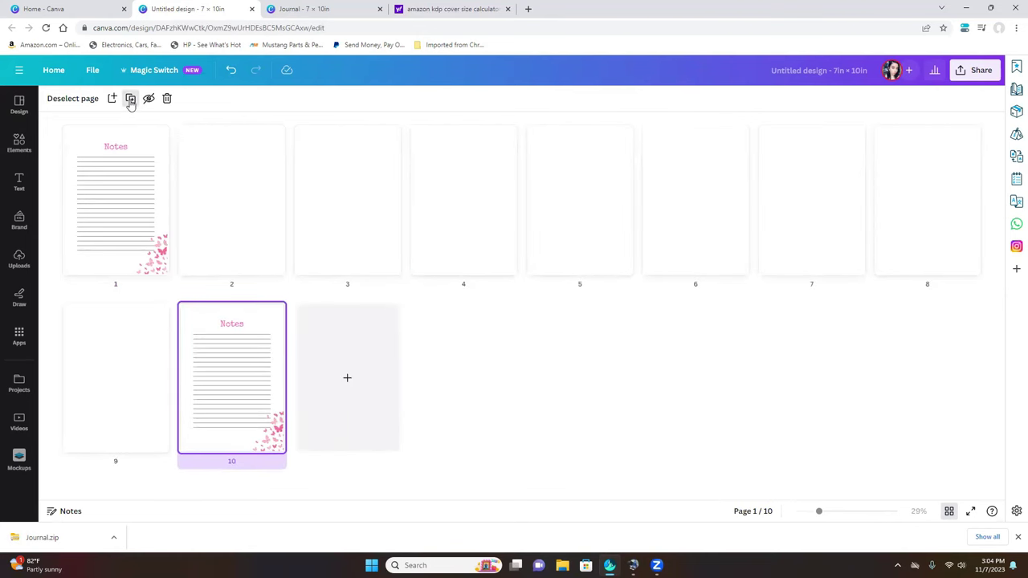
pyautogui.tripleClick(130, 98)
pyautogui.tripleClick(130, 98)
pyautogui.tripleClick(130, 98)
pyautogui.click(130, 98)
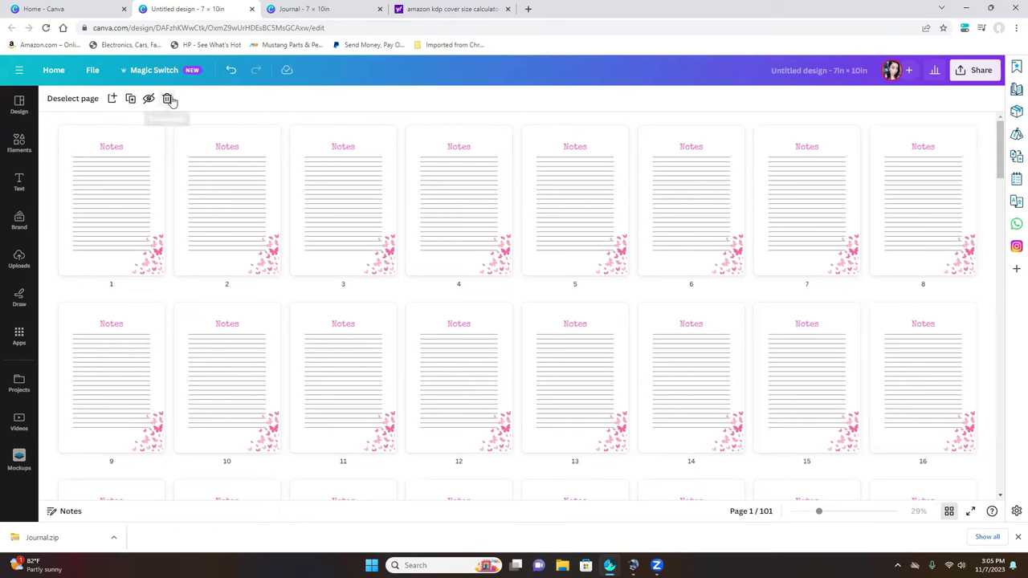
pyautogui.click(168, 98)
pyautogui.scroll(-5, 474, 225)
pyautogui.scroll(-3, 823, 227)
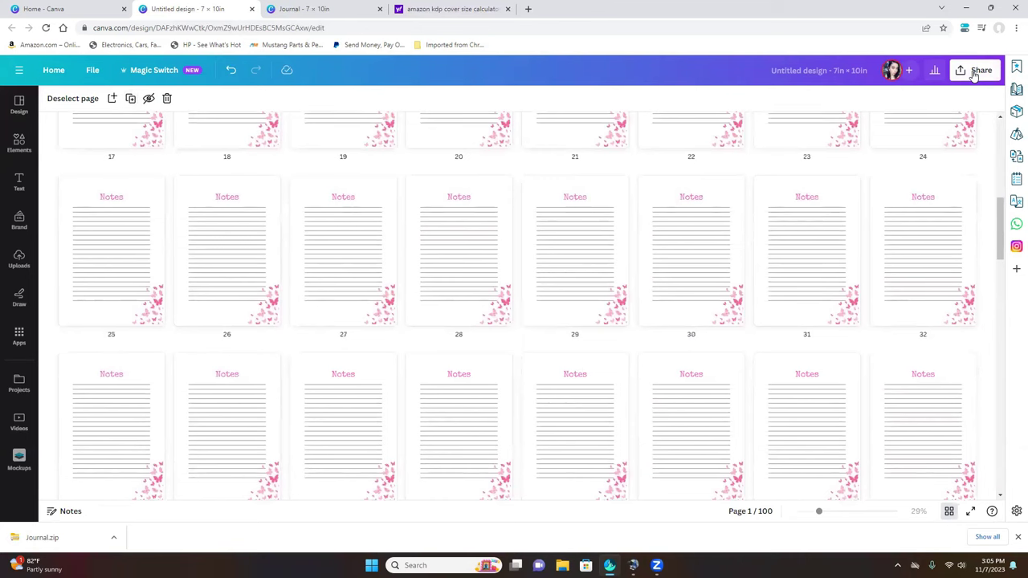
# - Download all 100 Notes pages with PDF Print as the file type
pyautogui.click(974, 72)
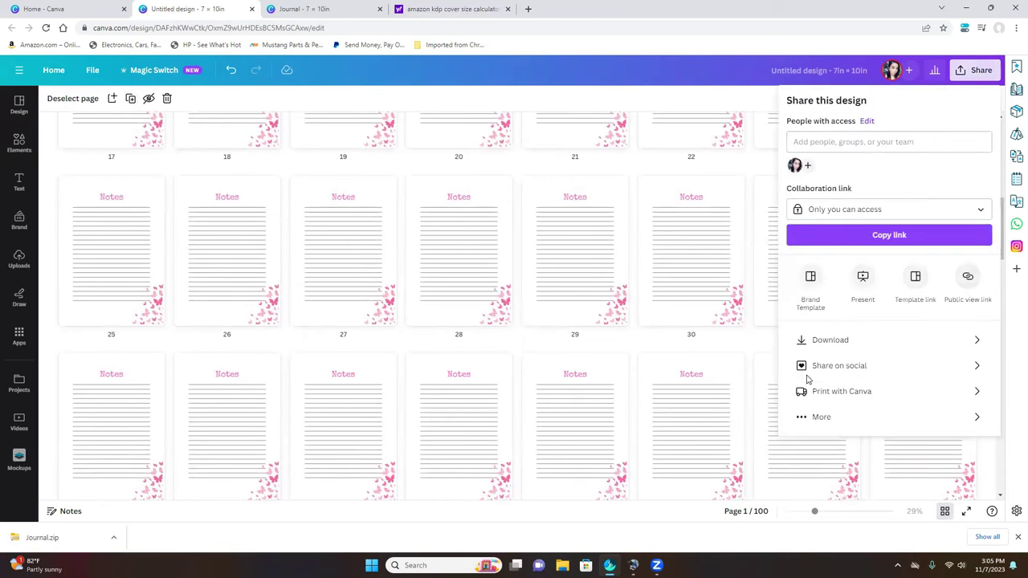
pyautogui.click(819, 340)
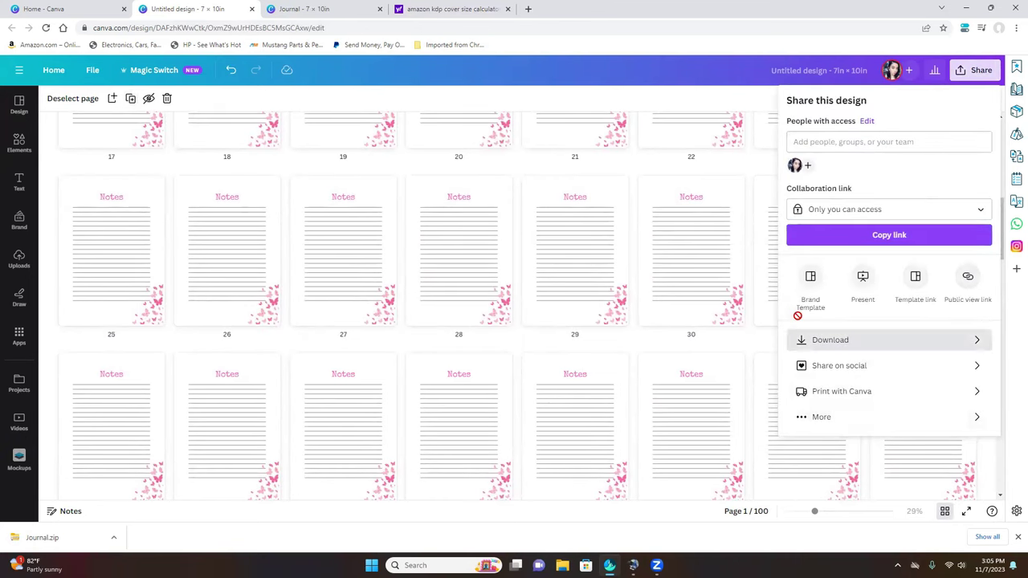
pyautogui.click(819, 145)
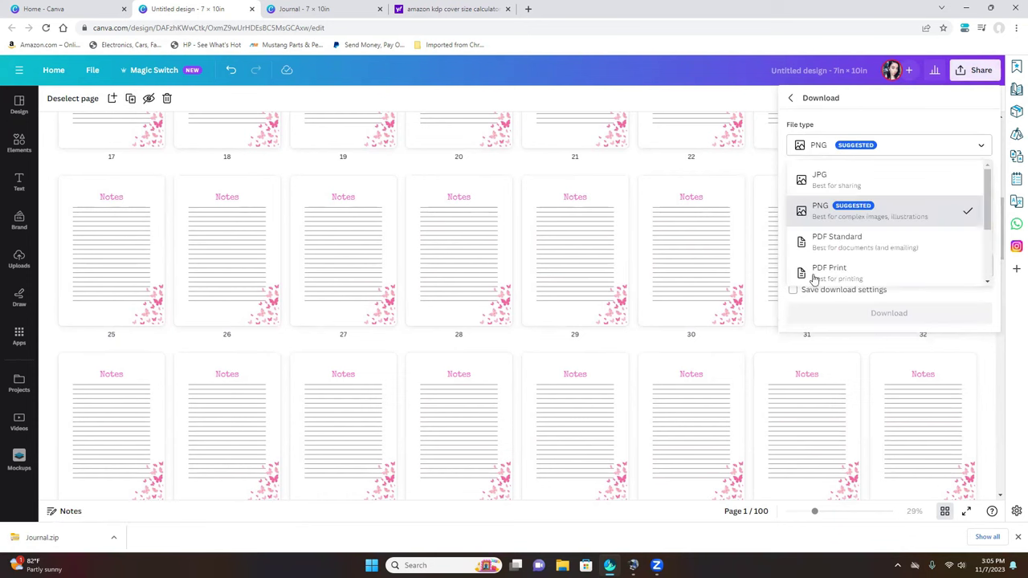
pyautogui.click(910, 285)
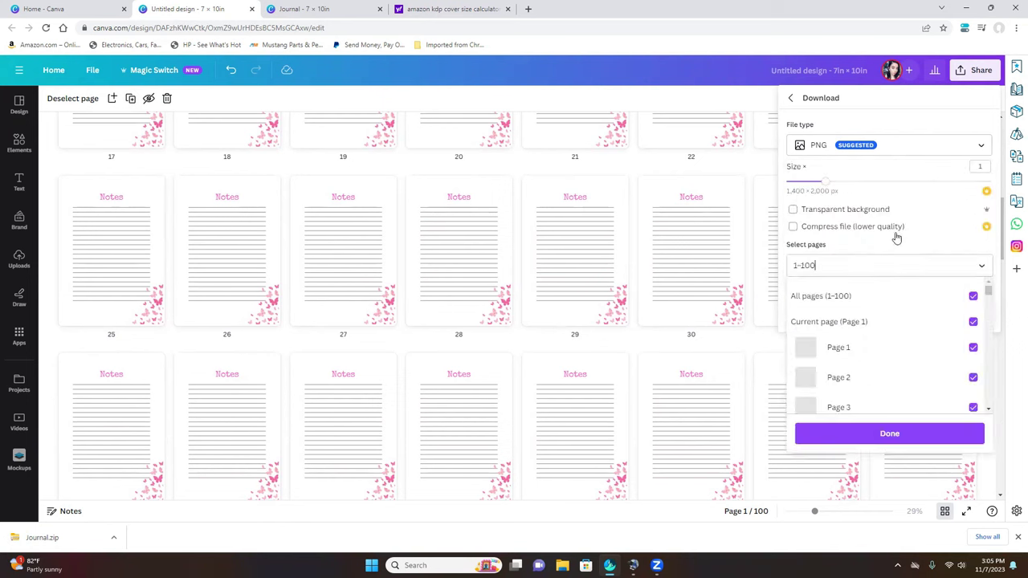
pyautogui.click(881, 150)
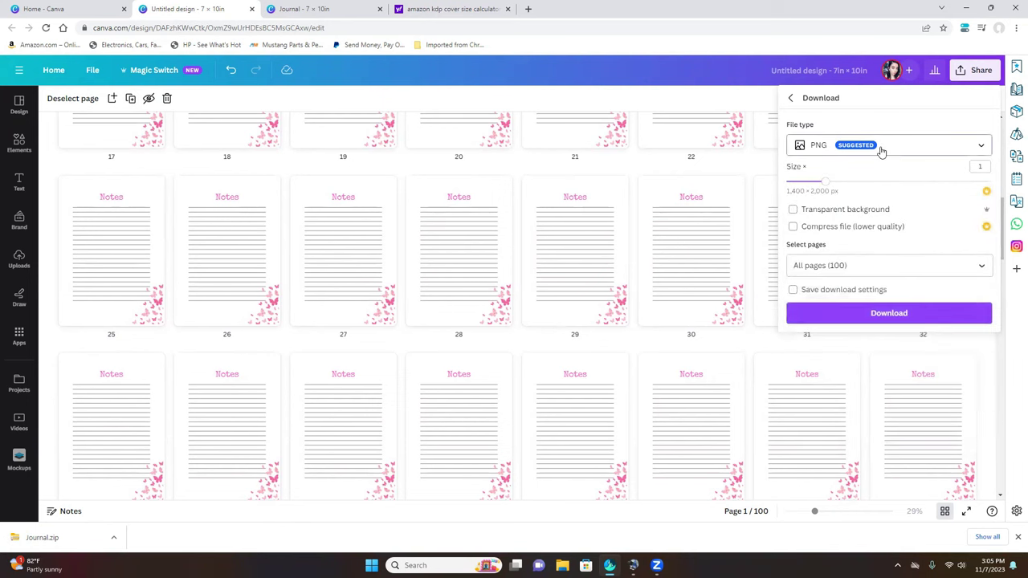
pyautogui.click(880, 151)
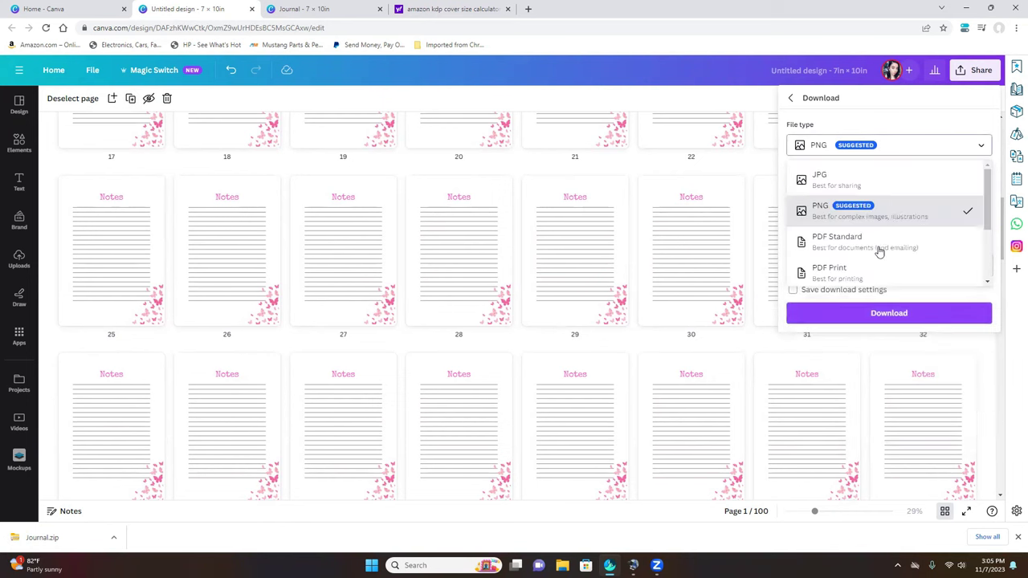
pyautogui.click(830, 270)
pyautogui.click(875, 328)
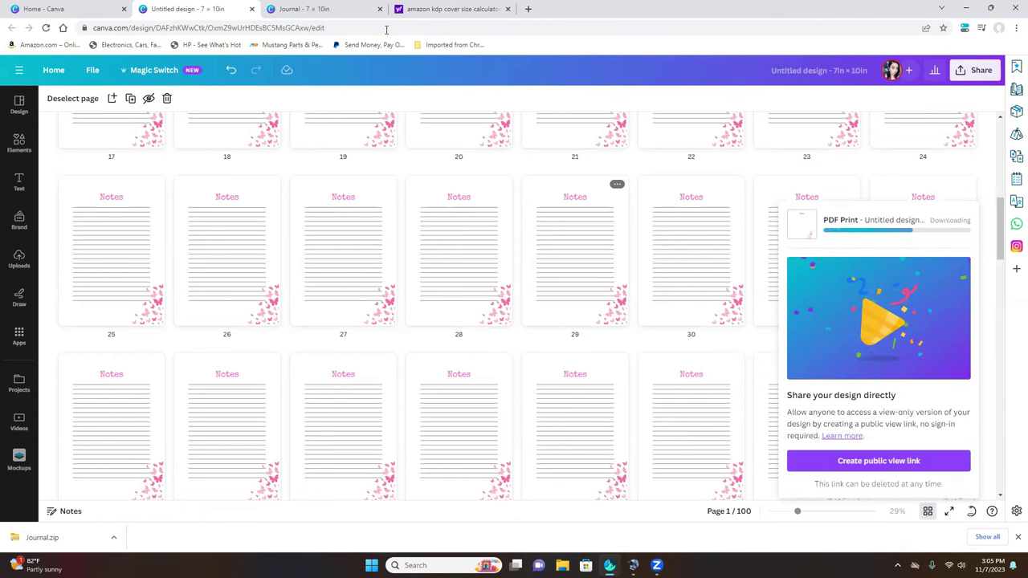
# - Switch to the cover size calculator search results and open KDP's Print Cover Calculator and Templates page in a maximised window
pyautogui.click(988, 7)
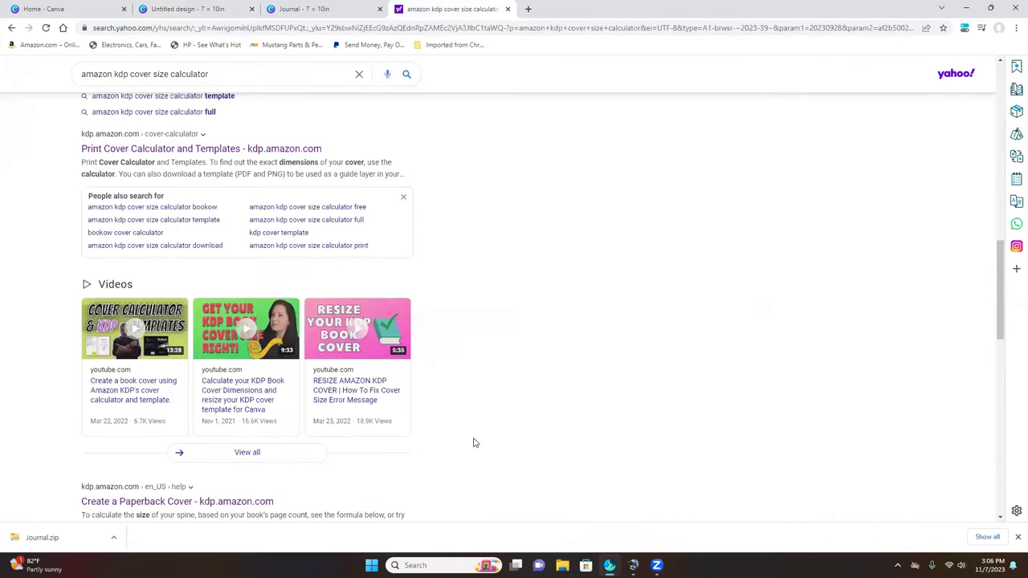
pyautogui.click(302, 152)
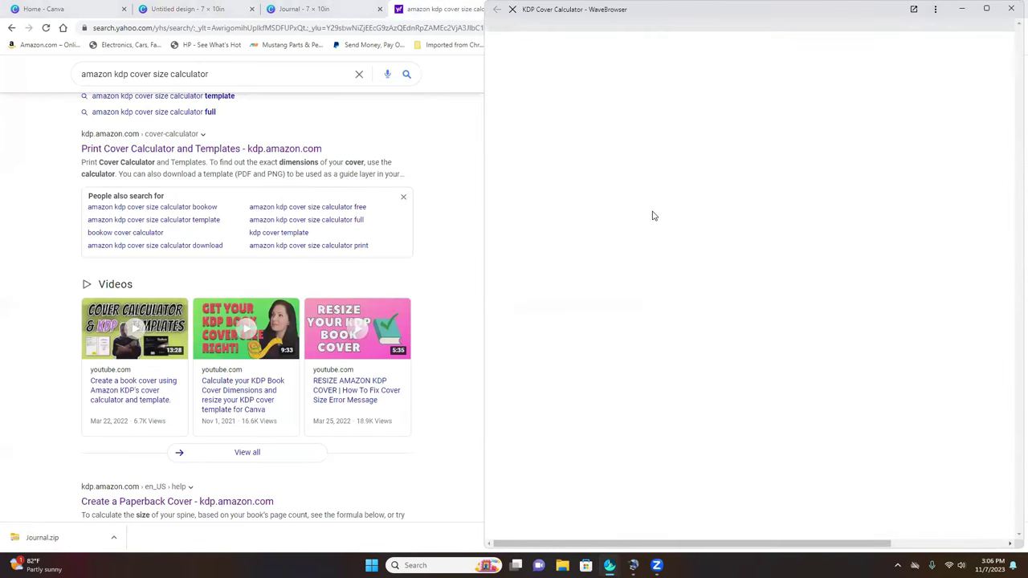
pyautogui.click(986, 9)
# - Set the book's binding type to Paperback, its interior type to Standard color and its paper type to White paper
pyautogui.click(478, 241)
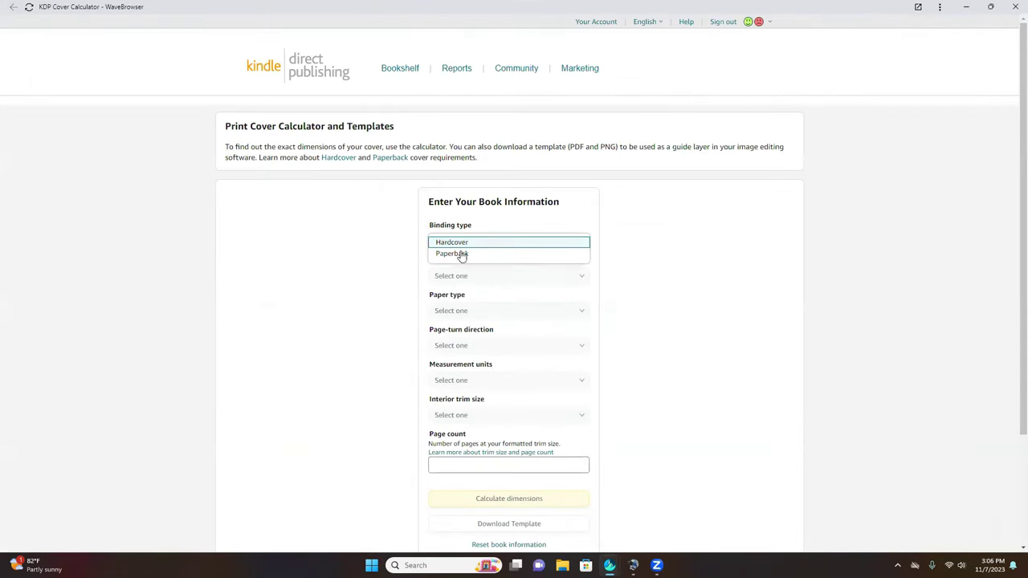
pyautogui.click(461, 253)
pyautogui.click(464, 274)
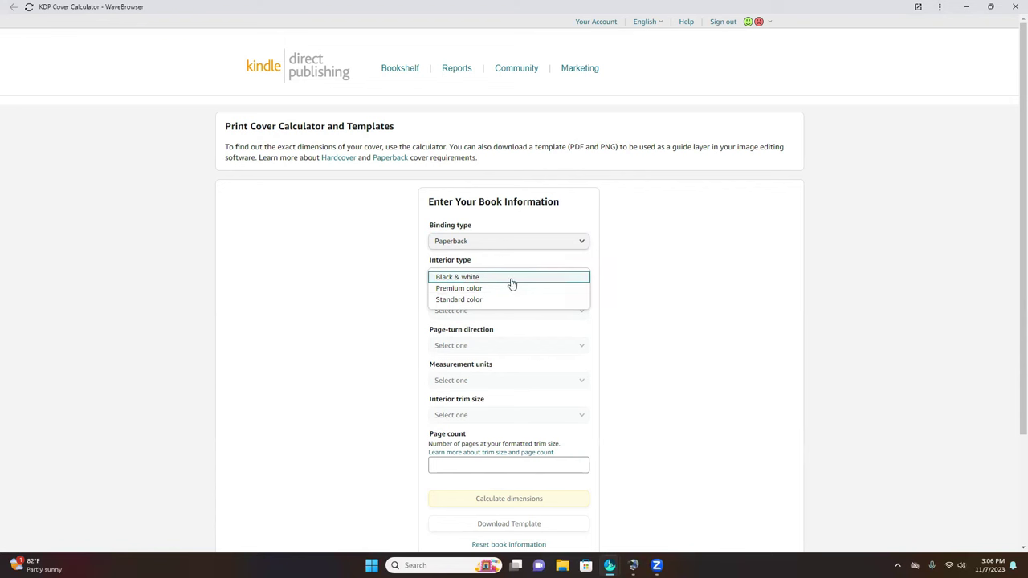
pyautogui.click(452, 299)
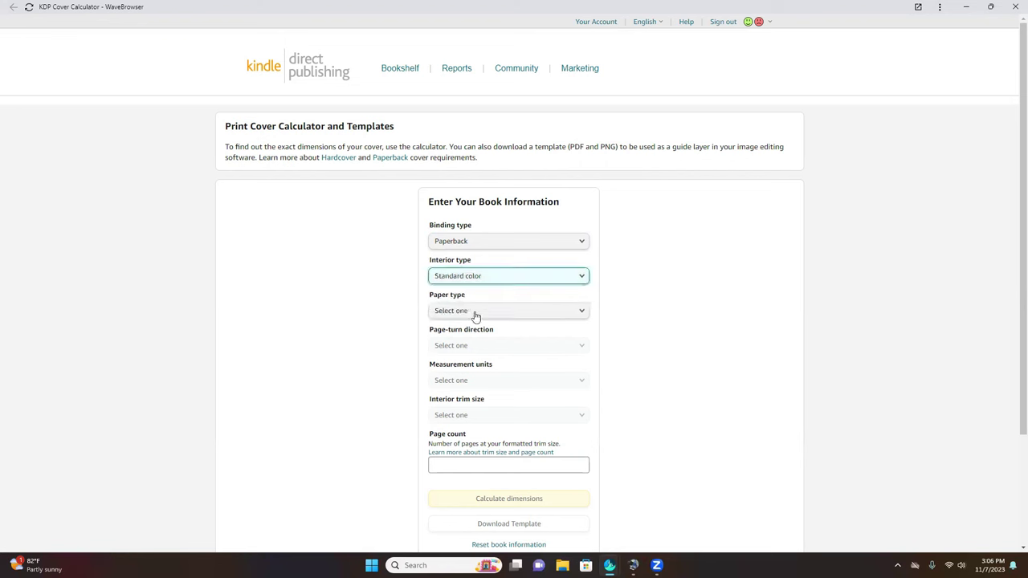
pyautogui.click(475, 314)
pyautogui.click(456, 313)
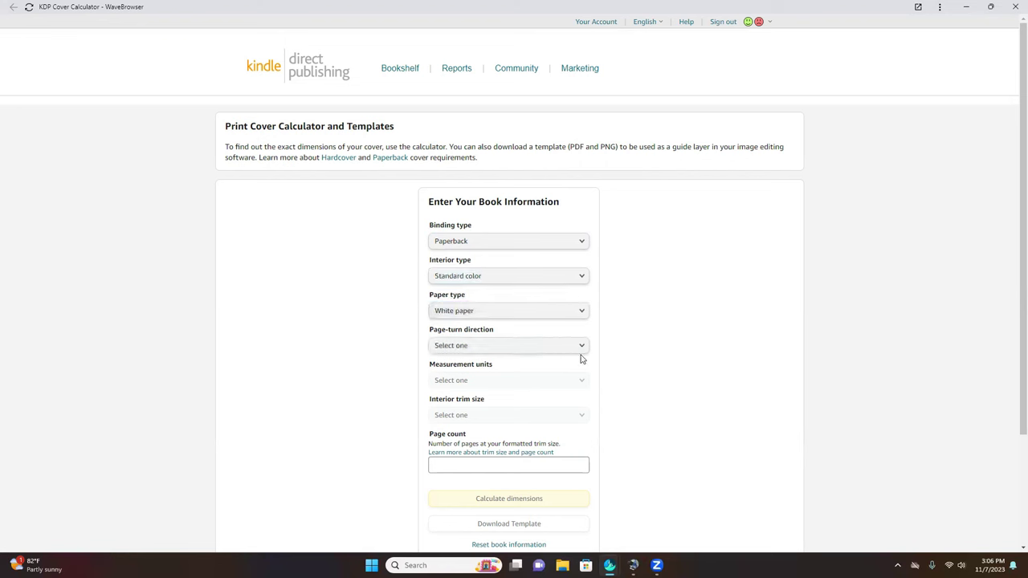
# - Set the page-turn direction to Left to Right, the measurement units to Inches and the interior trim size to 7 x 10 in
pyautogui.click(536, 347)
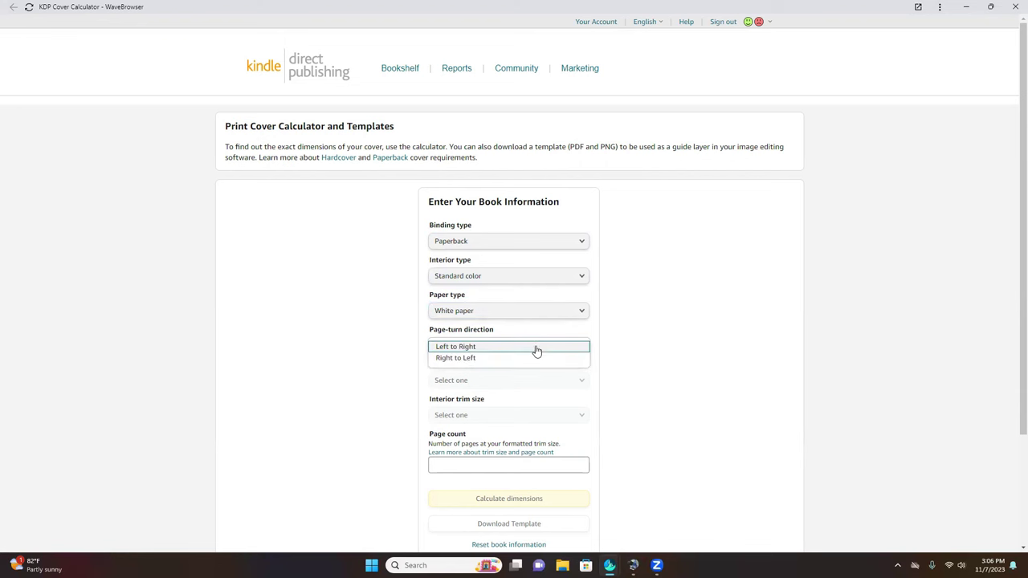
pyautogui.click(466, 349)
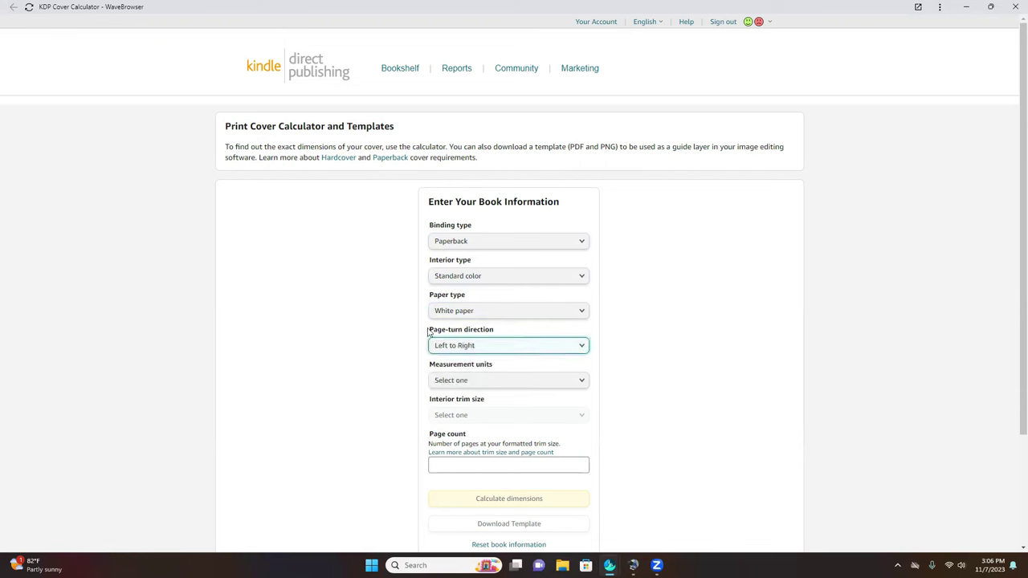
pyautogui.click(481, 384)
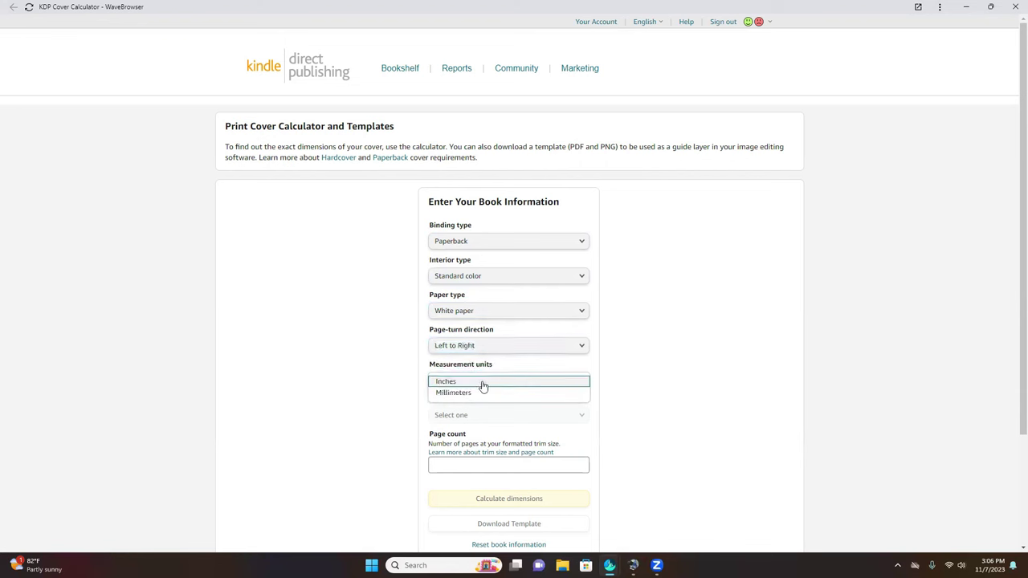
pyautogui.click(436, 384)
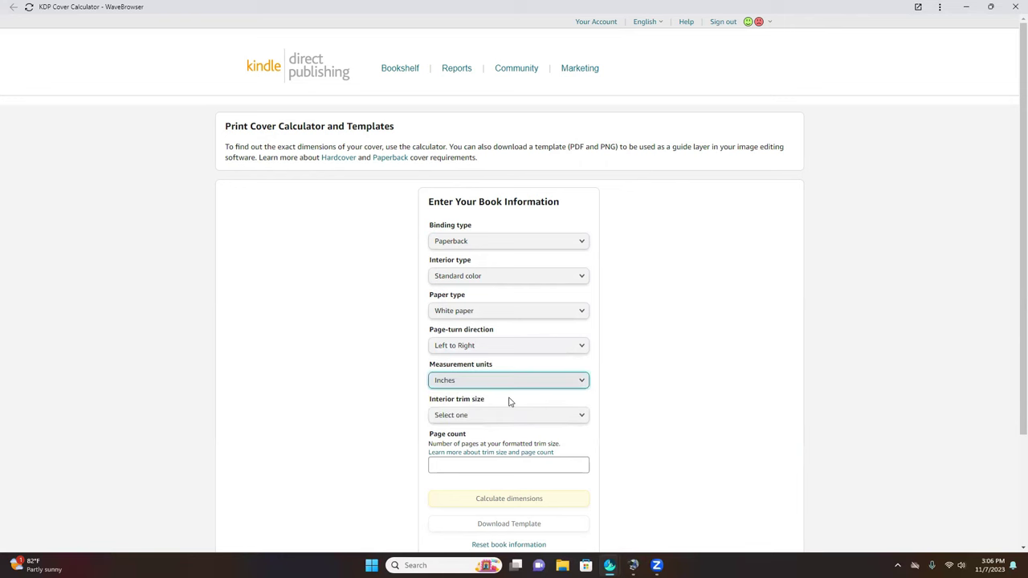
pyautogui.scroll(-1, 505, 384)
pyautogui.click(471, 313)
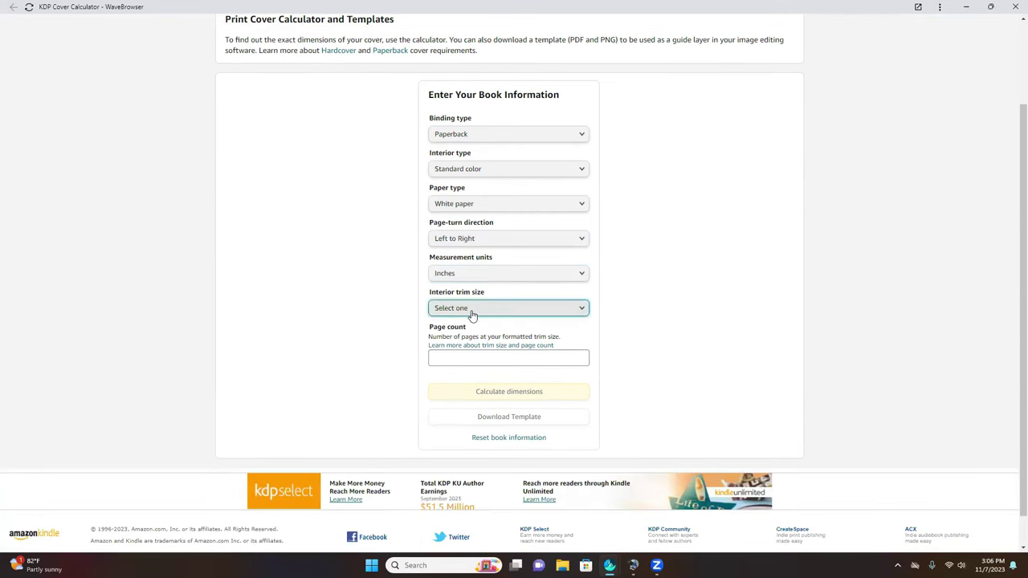
pyautogui.click(448, 389)
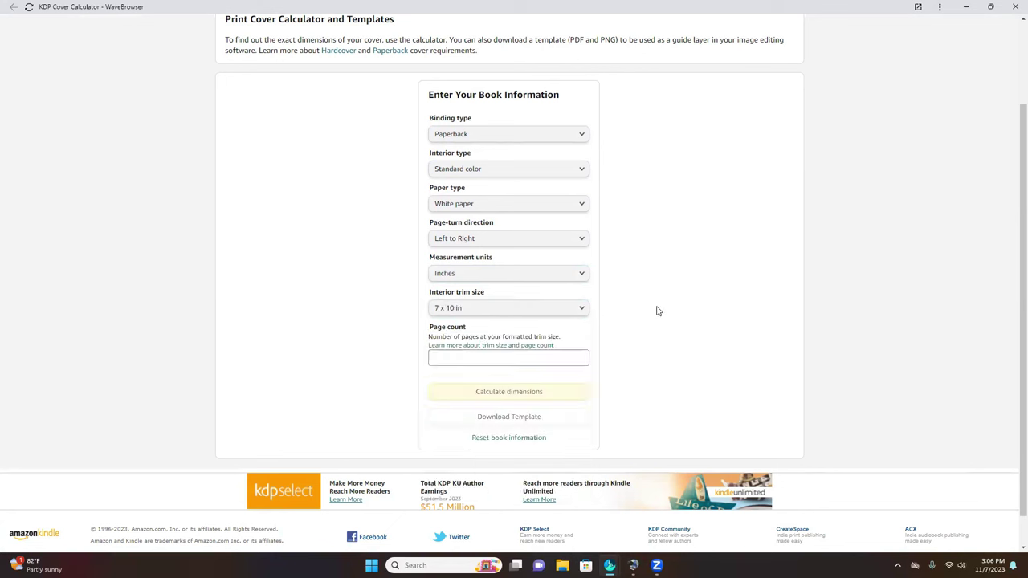
# - Enter a page count of 100 and calculate the cover dimensions
pyautogui.click(471, 361)
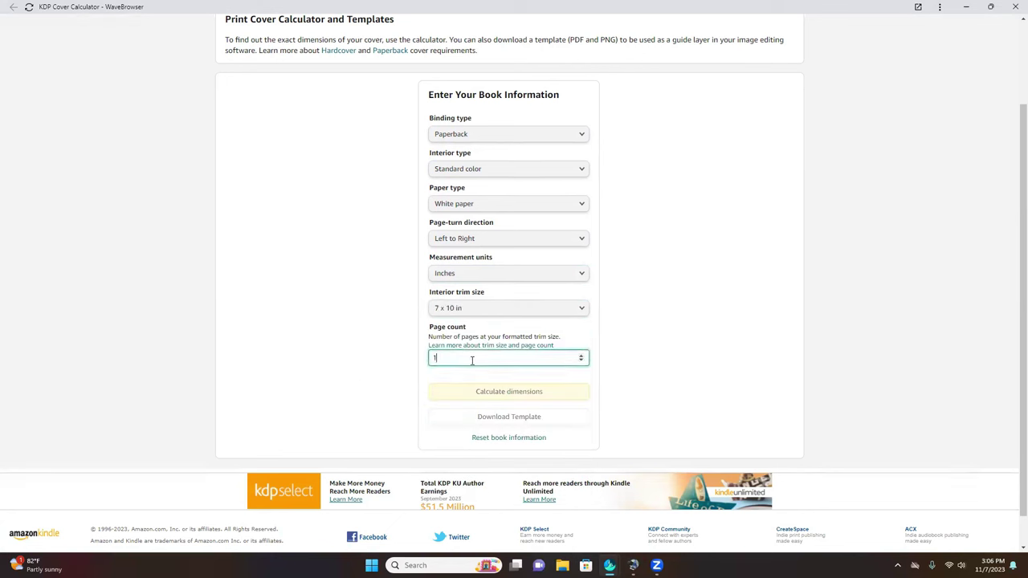
pyautogui.write('100')
pyautogui.click(586, 391)
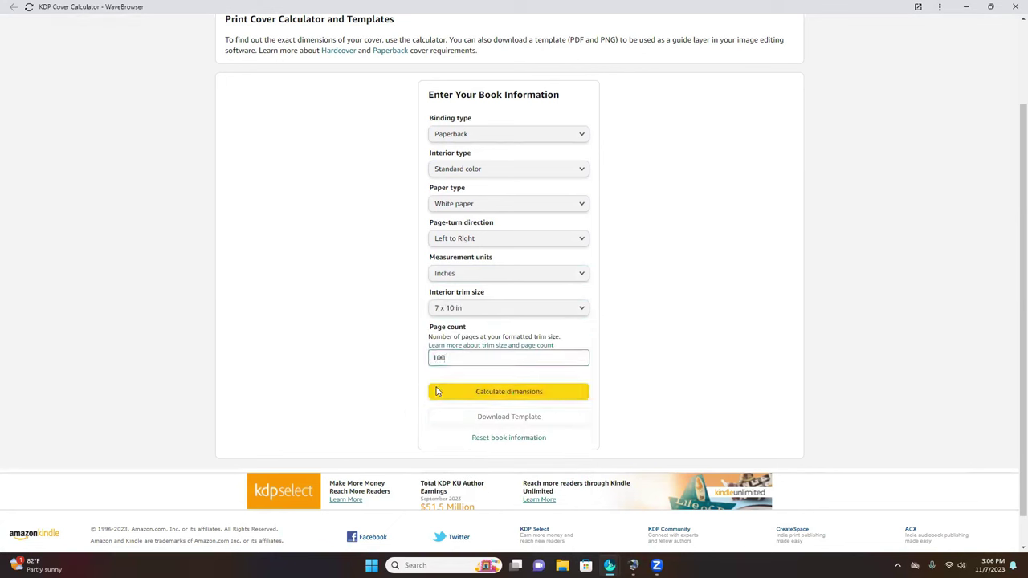
pyautogui.click(446, 395)
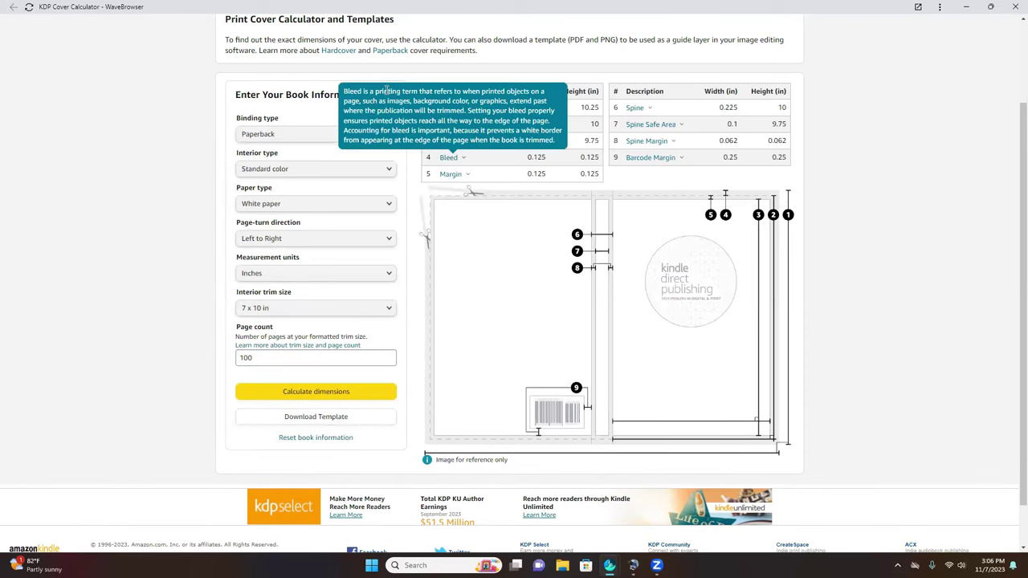
# - Open the PDF of the downloaded 7 x 10 in, 100-page paperback cover template
pyautogui.click(609, 565)
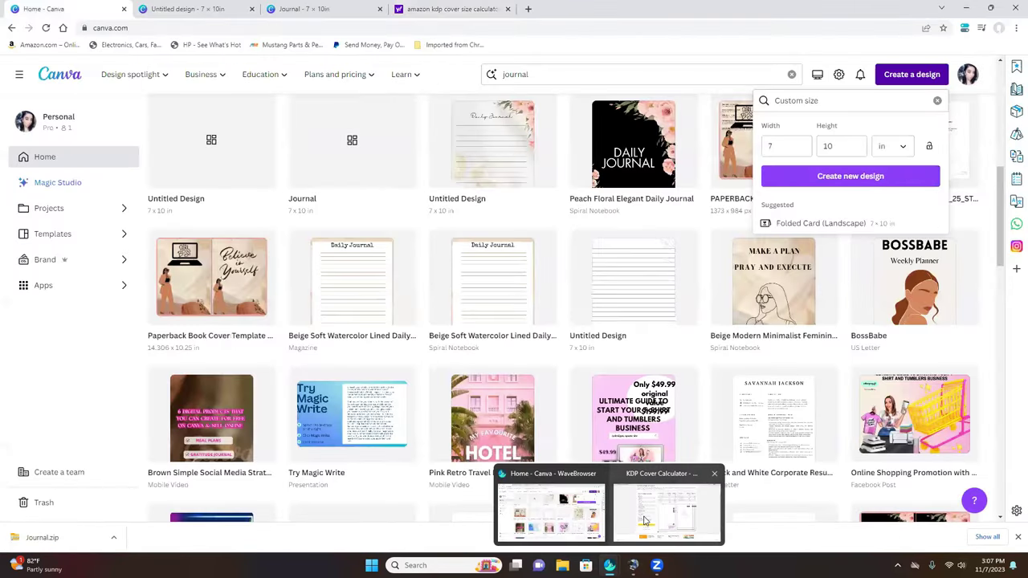
pyautogui.click(667, 506)
pyautogui.hotkey('alt', 'Tab')
pyautogui.doubleClick(135, 102)
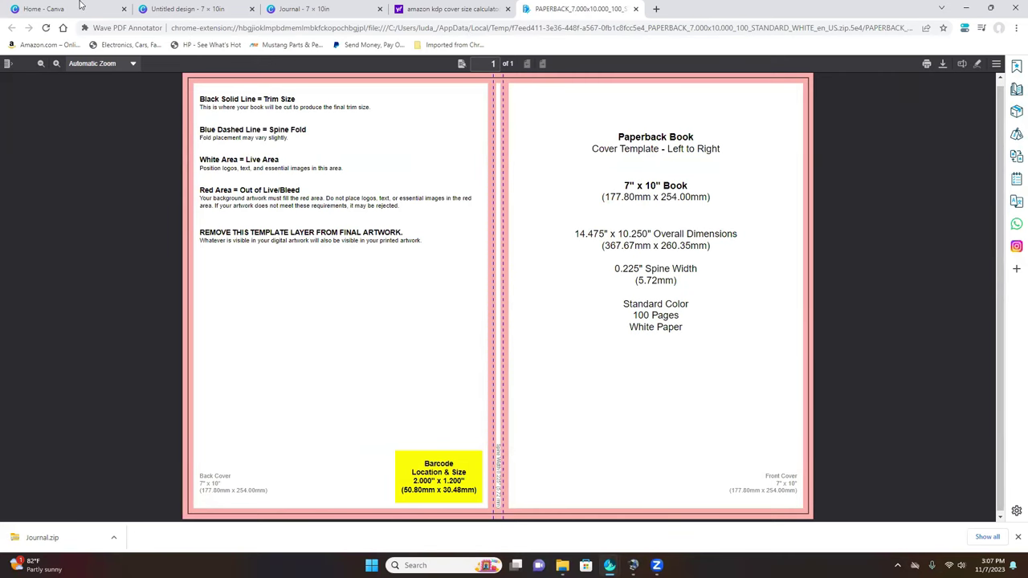
# - Switch to the Canva home page and create a custom-size design 14.475 in wide and 10.250 in high, matching the template's overall dimensions
pyautogui.hotkey('ctrl', '1')
pyautogui.doubleClick(786, 148)
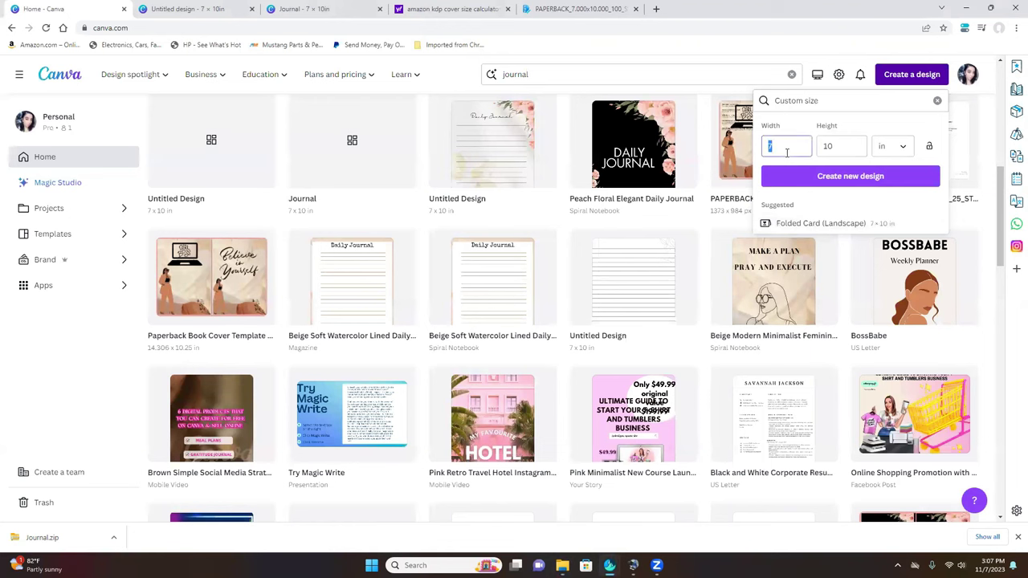
pyautogui.write('14.75')
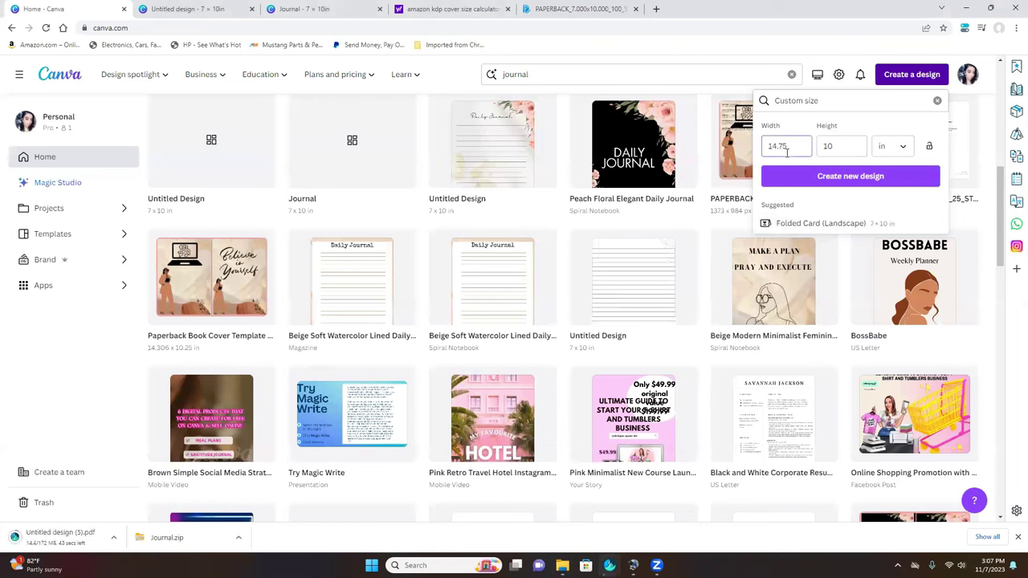
pyautogui.click(839, 146)
pyautogui.moveTo(610, 565)
pyautogui.click(666, 506)
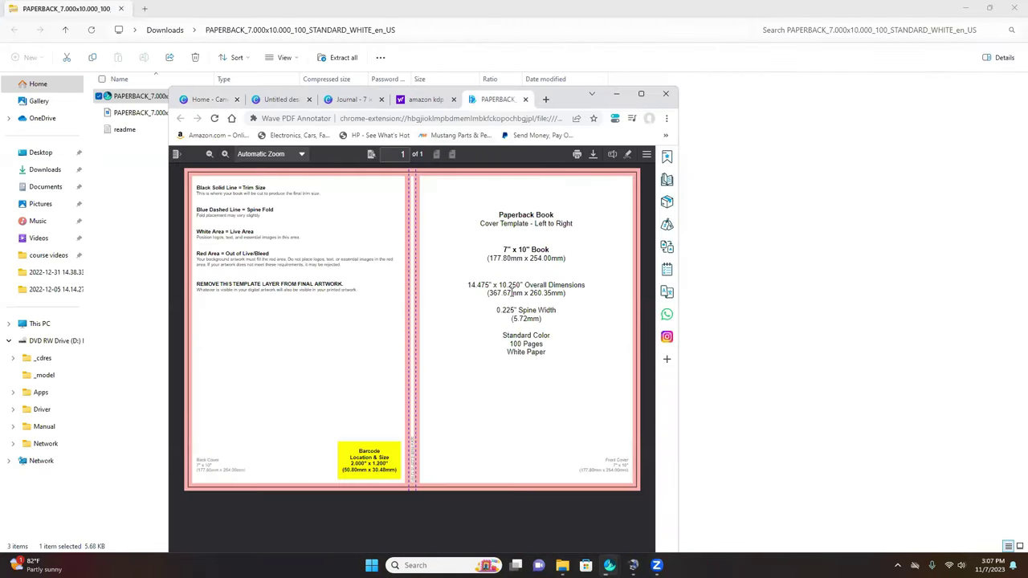
pyautogui.click(207, 99)
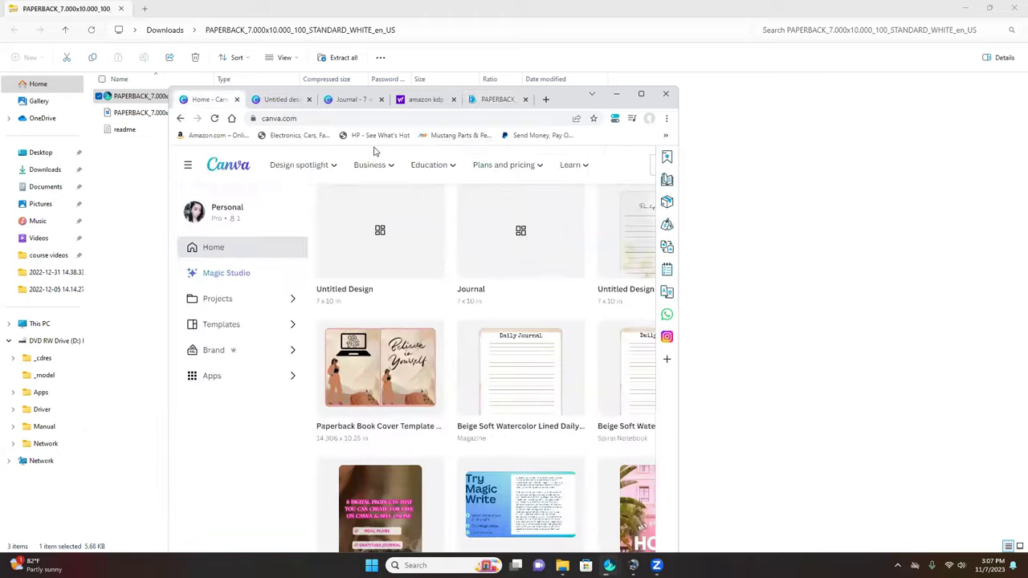
pyautogui.click(640, 93)
pyautogui.write('.25')
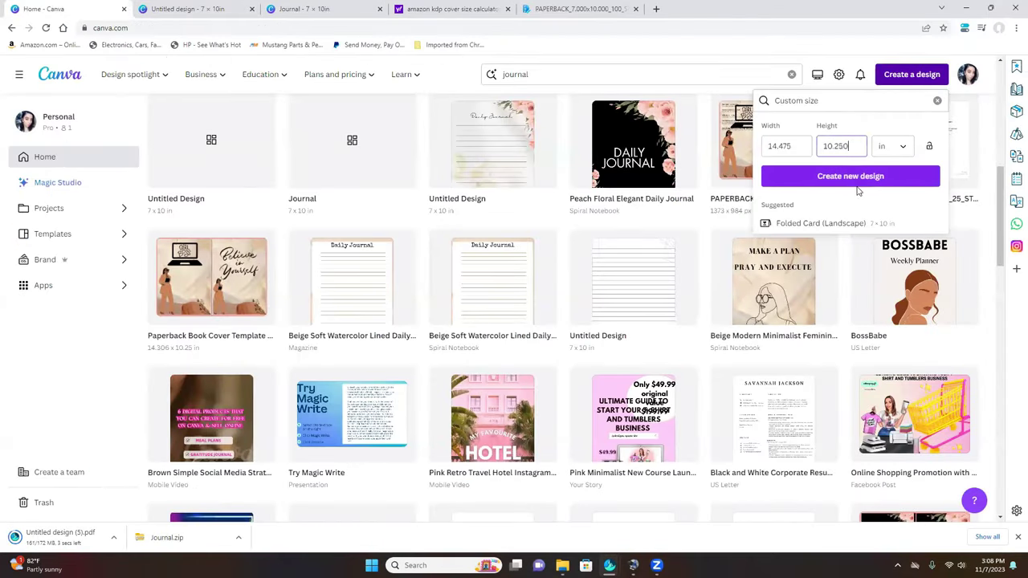
pyautogui.click(856, 176)
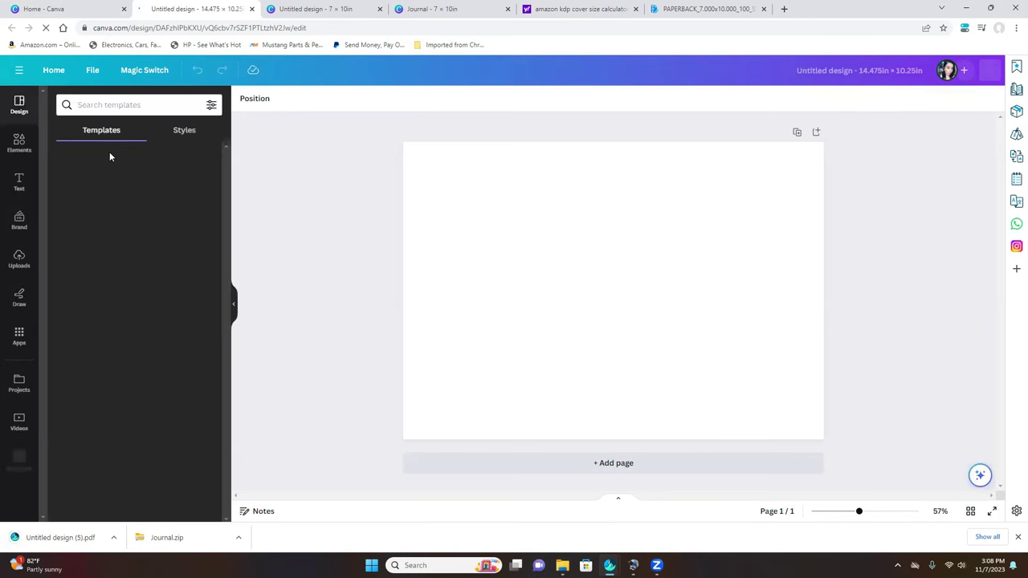
# - Upload the PAPERBACK_7.000x10.000_100_STANDARD_WHITE_en_US template PDF and place its cover layout on the blank page
pyautogui.click(22, 261)
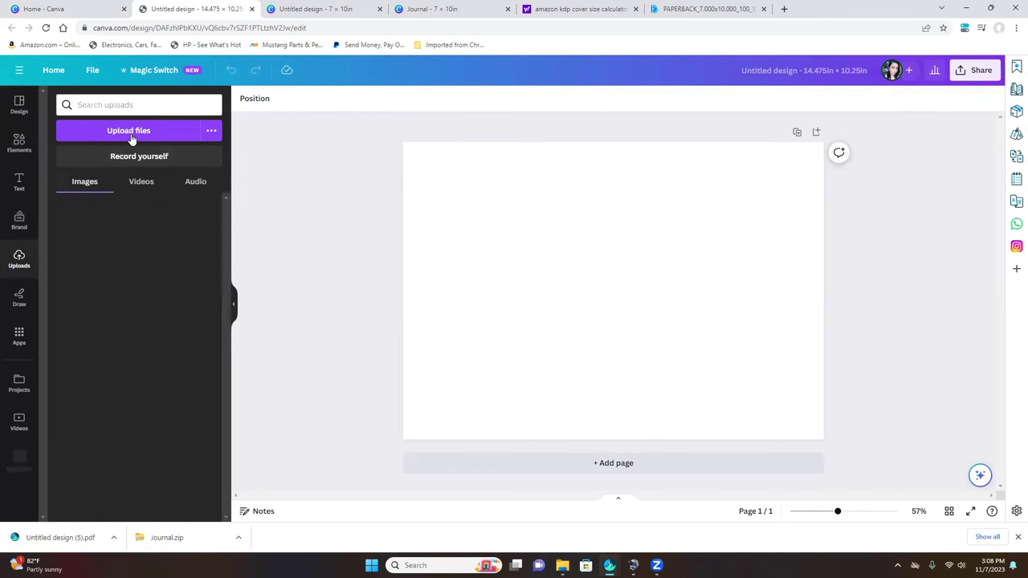
pyautogui.click(228, 238)
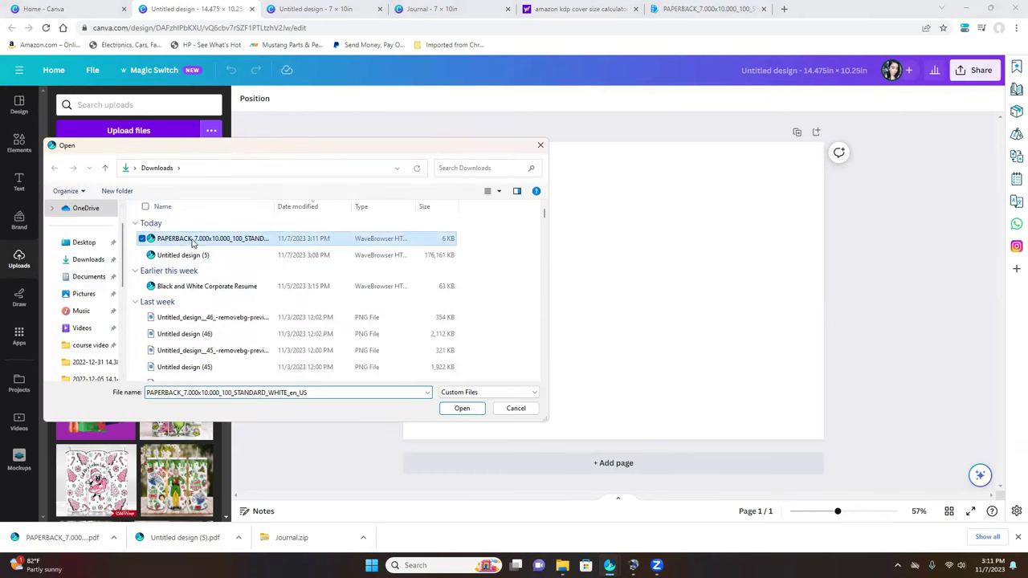
pyautogui.click(463, 407)
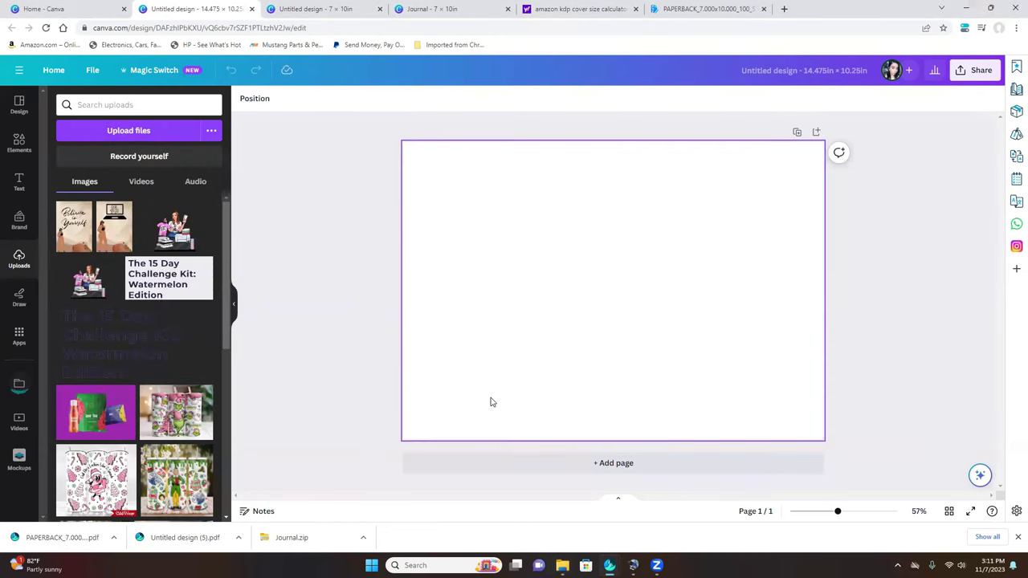
pyautogui.click(92, 251)
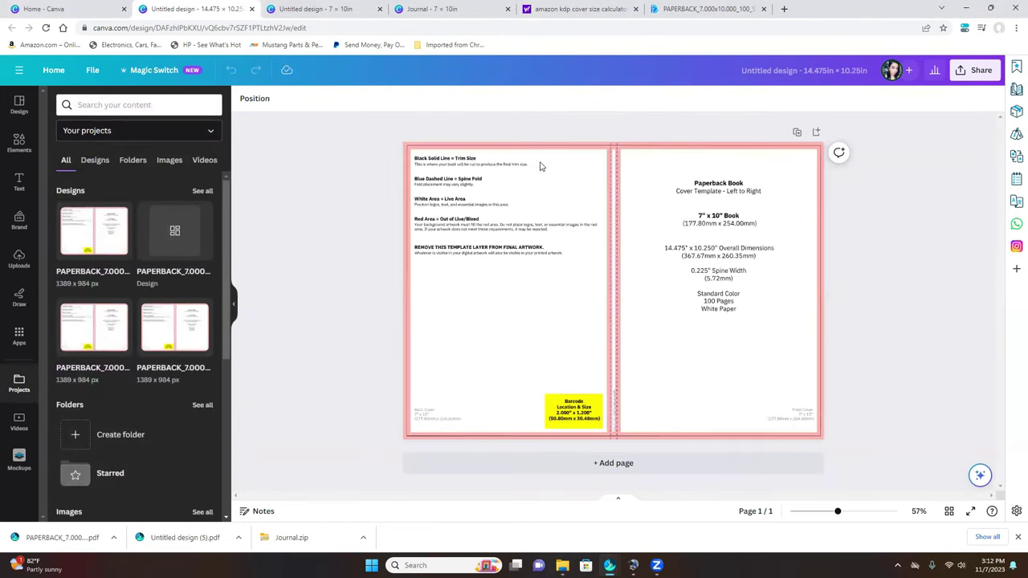
pyautogui.click(471, 371)
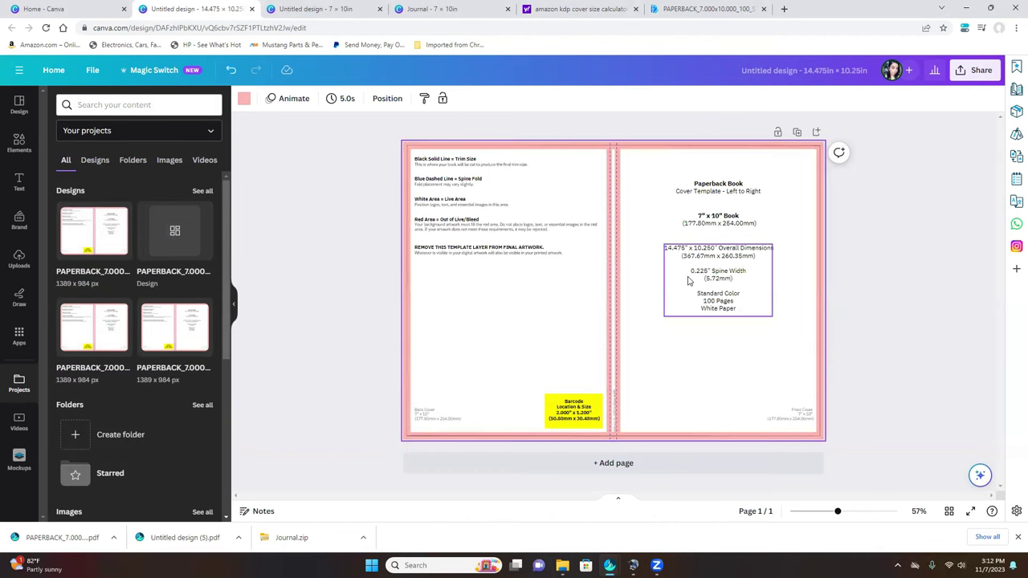
# - Delete the title, book size, dimension and corner label texts from the template's front cover, and the barcode text from the yellow box
pyautogui.click(753, 248)
pyautogui.click(755, 217)
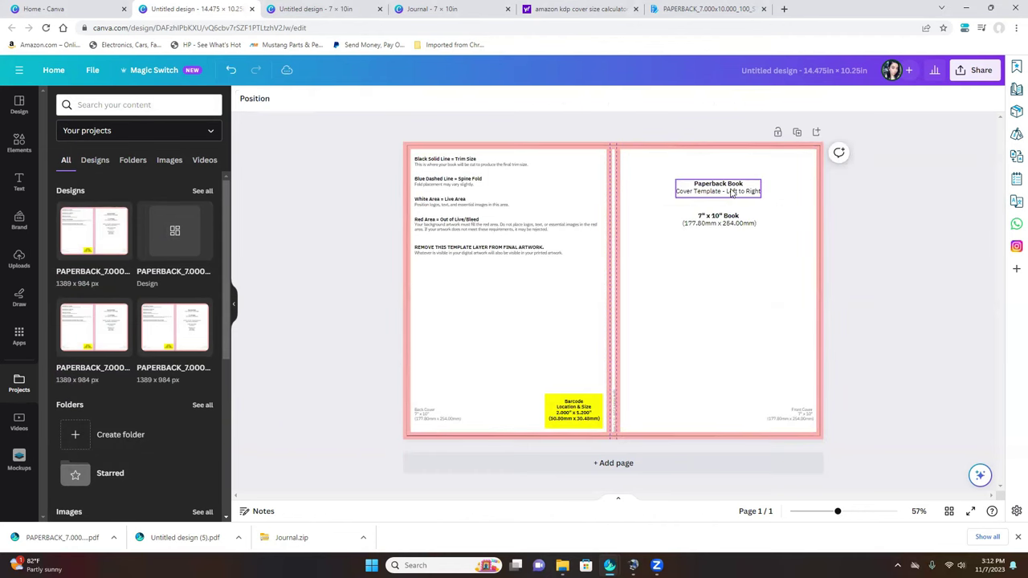
pyautogui.click(753, 184)
pyautogui.click(755, 152)
pyautogui.click(746, 216)
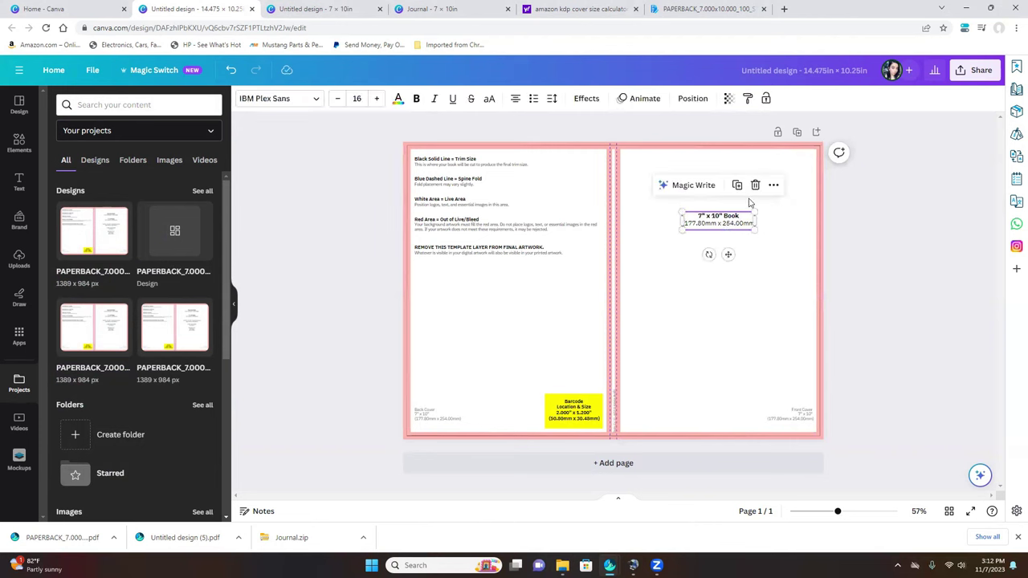
pyautogui.click(755, 185)
pyautogui.press('Delete')
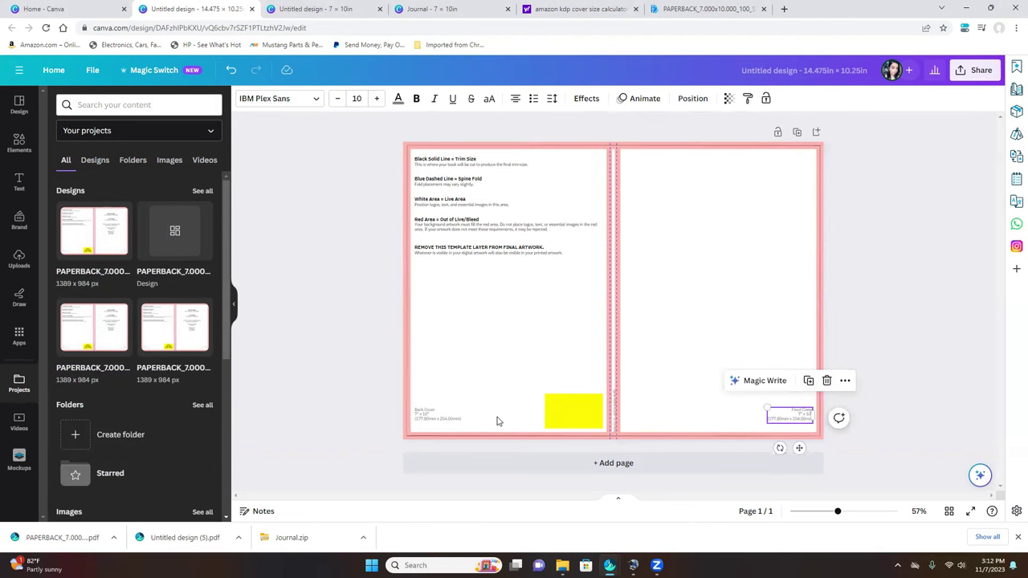
pyautogui.press('Delete')
# - Delete the back cover's corner size label, the template removal notice and the Red Area note from the template
pyautogui.click(446, 416)
pyautogui.click(464, 378)
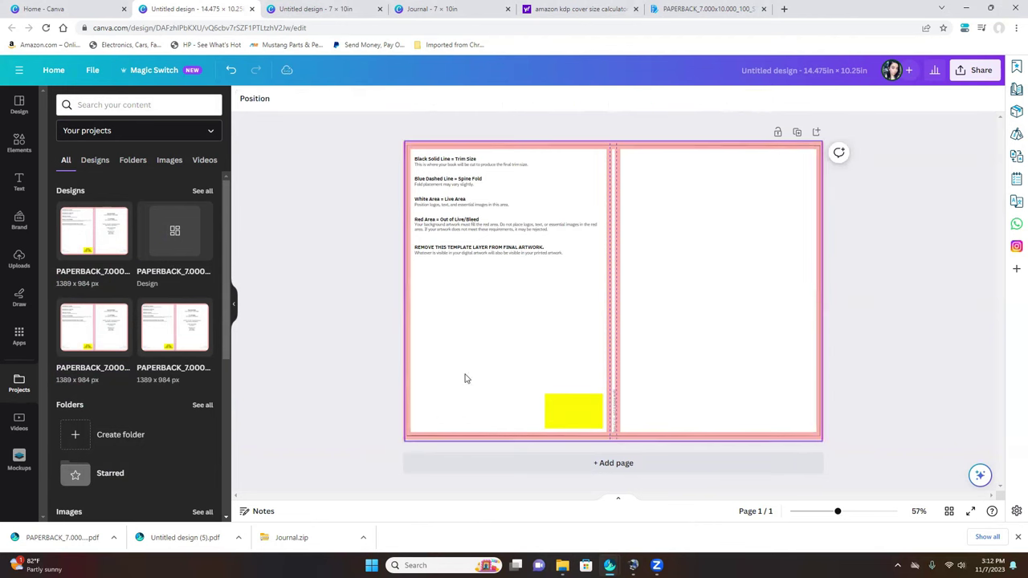
pyautogui.click(515, 257)
pyautogui.click(525, 223)
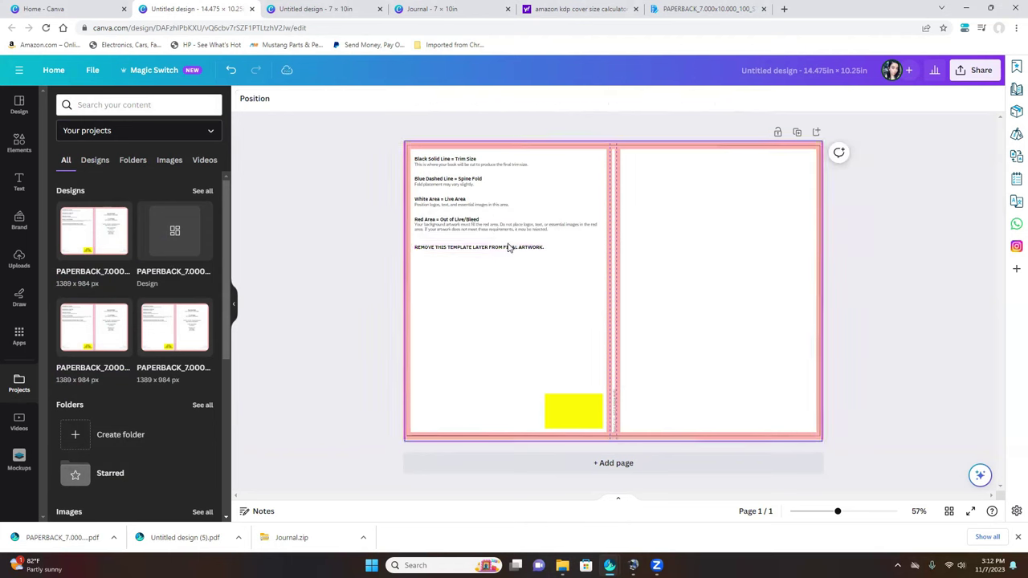
pyautogui.click(515, 247)
pyautogui.click(524, 218)
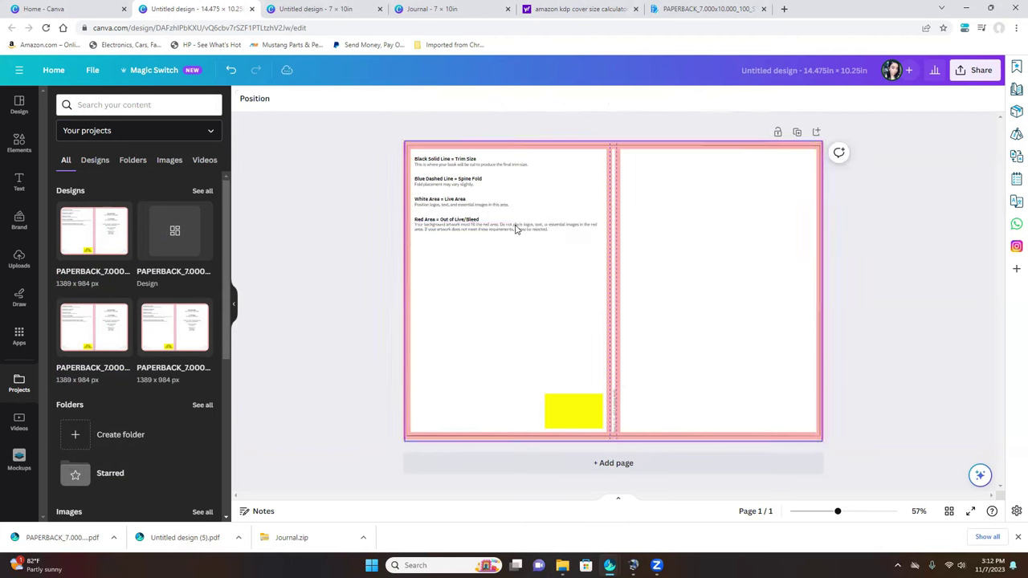
pyautogui.press('Delete')
# - Delete the remaining White Area, Blue Dashed Line and Black Solid Line notes from the back cover
pyautogui.click(445, 201)
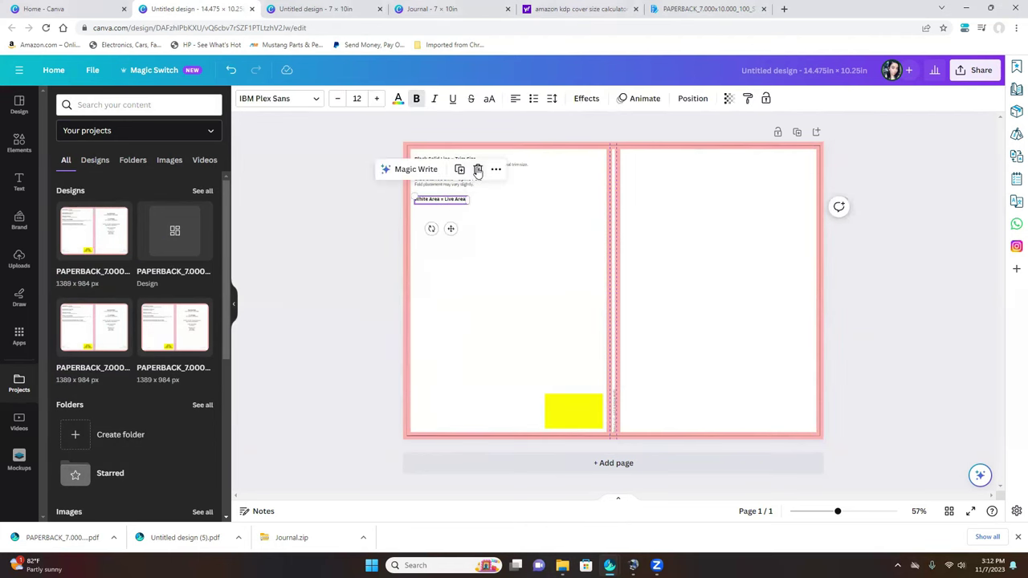
pyautogui.click(477, 169)
pyautogui.click(458, 188)
pyautogui.click(480, 163)
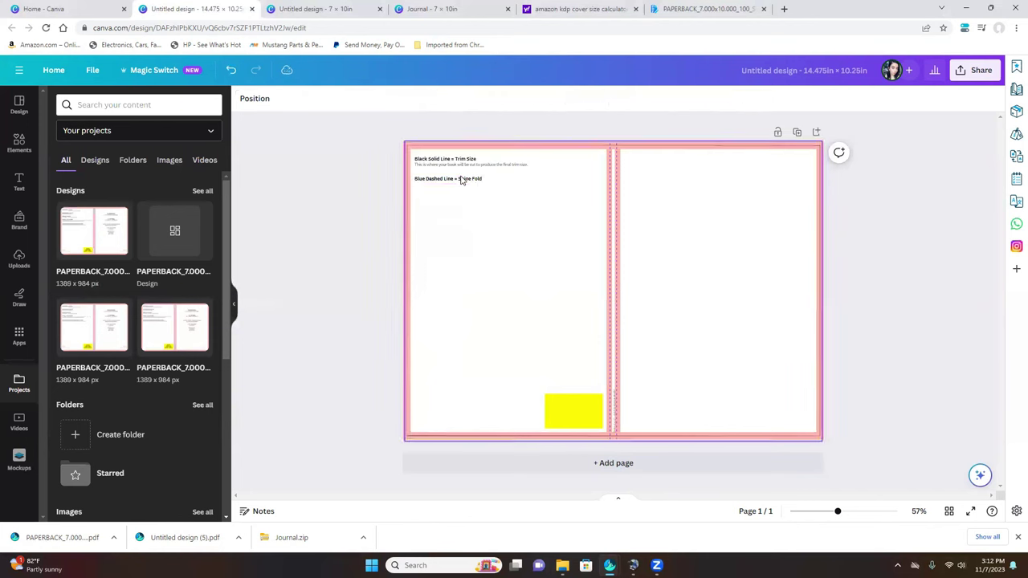
pyautogui.click(449, 179)
pyautogui.click(487, 153)
pyautogui.click(470, 163)
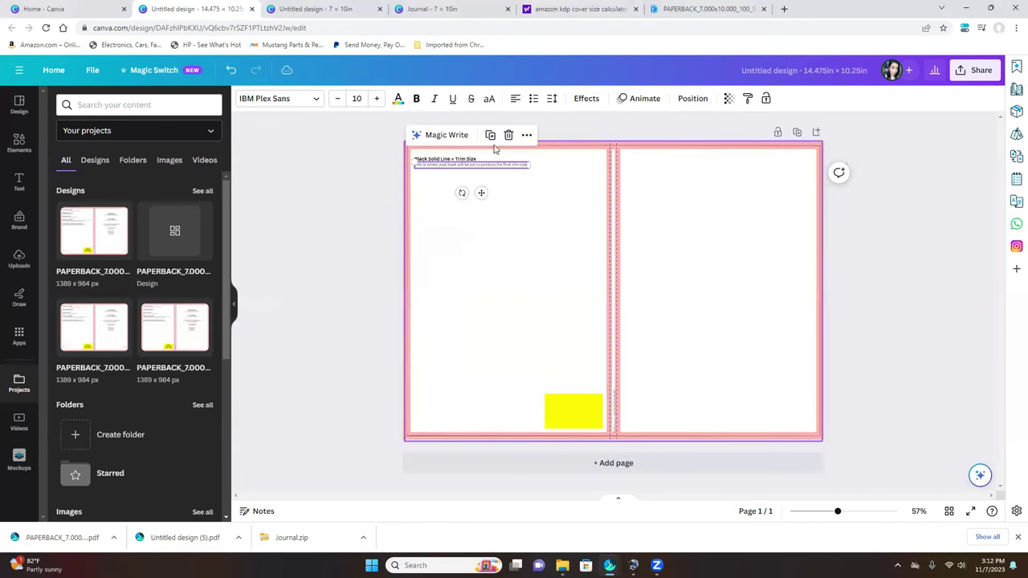
pyautogui.click(508, 137)
pyautogui.click(450, 159)
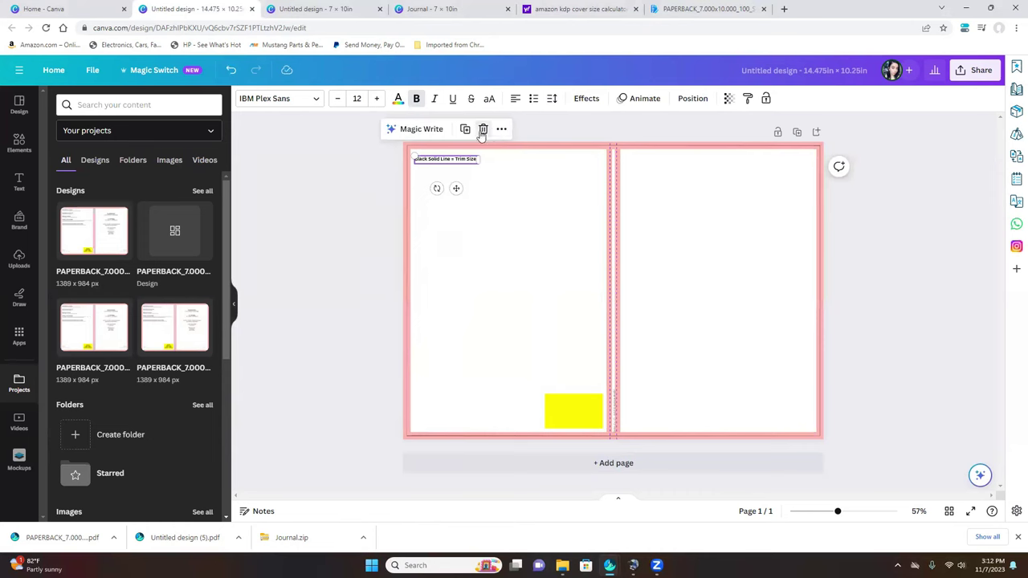
pyautogui.click(482, 135)
# - Upload the back butterfly picture and scale the Mindset Is Everything artwork to cover the template's back cover
pyautogui.click(17, 260)
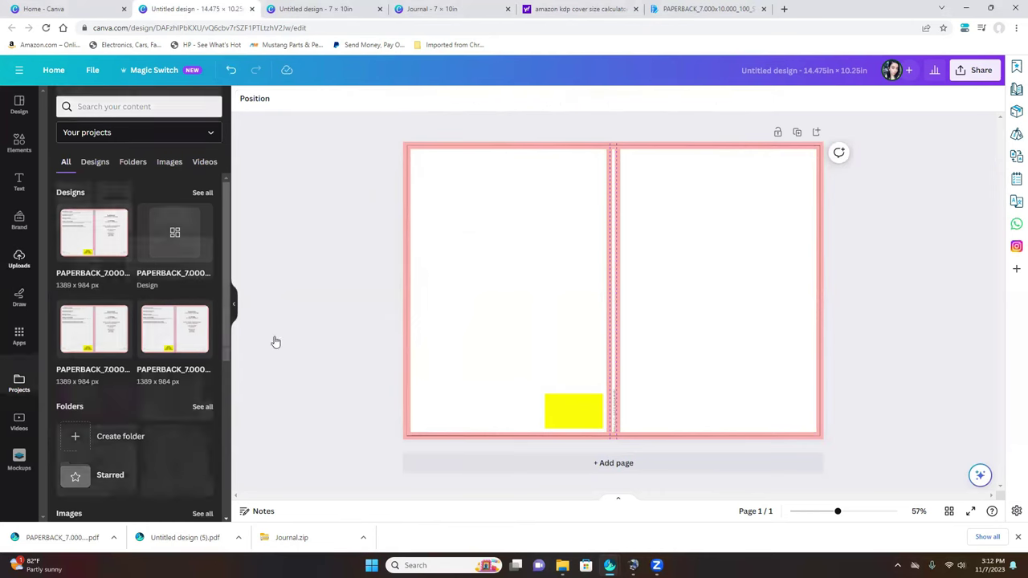
pyautogui.click(138, 131)
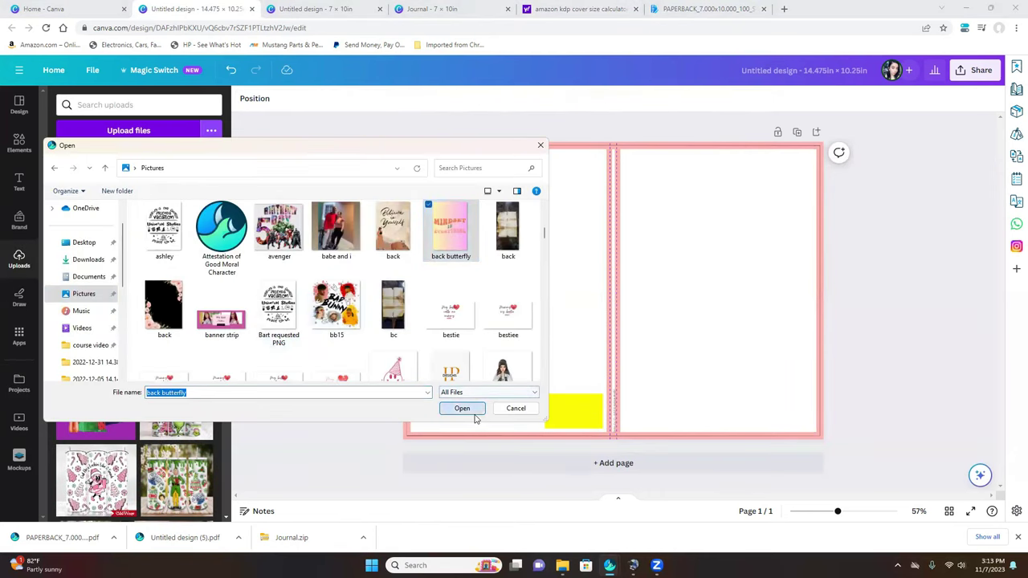
pyautogui.click(473, 414)
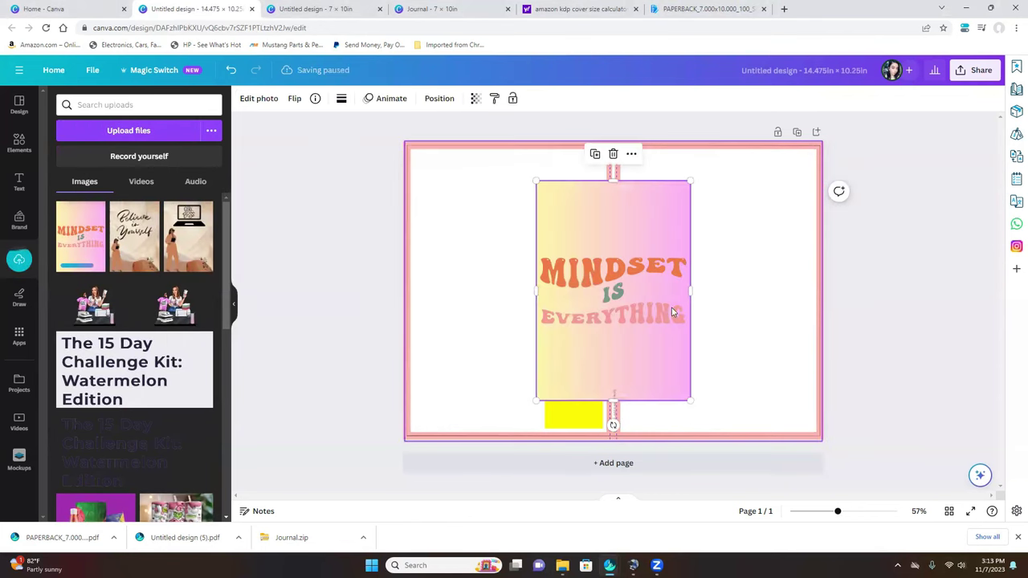
pyautogui.moveTo(638, 310); pyautogui.dragTo(513, 279)
pyautogui.moveTo(564, 369); pyautogui.dragTo(603, 436)
pyautogui.click(844, 289)
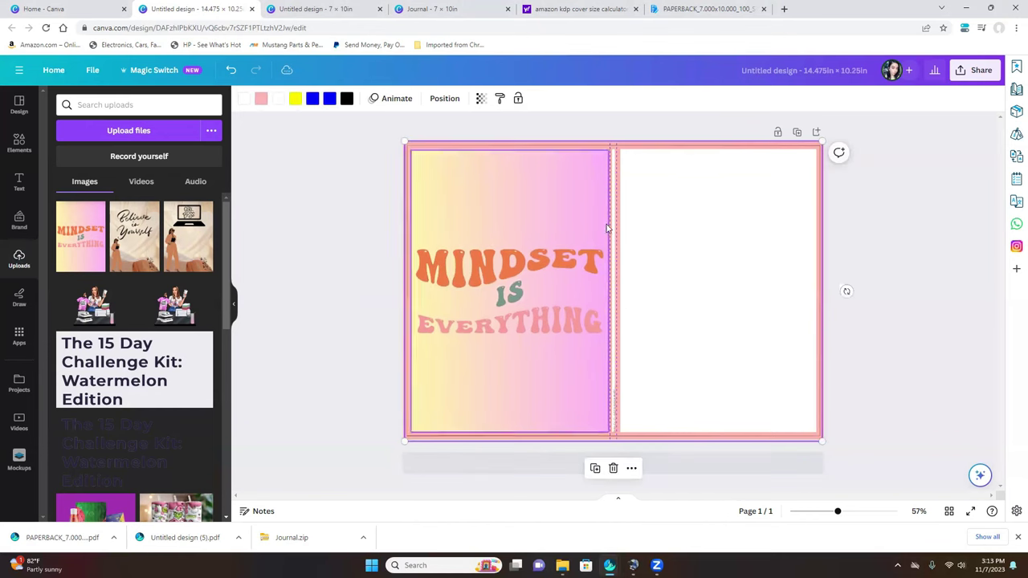
# - Enlarge the back cover artwork slightly so its edges reach the template's trim line
pyautogui.click(482, 161)
pyautogui.moveTo(410, 149); pyautogui.dragTo(408, 147)
pyautogui.click(684, 246)
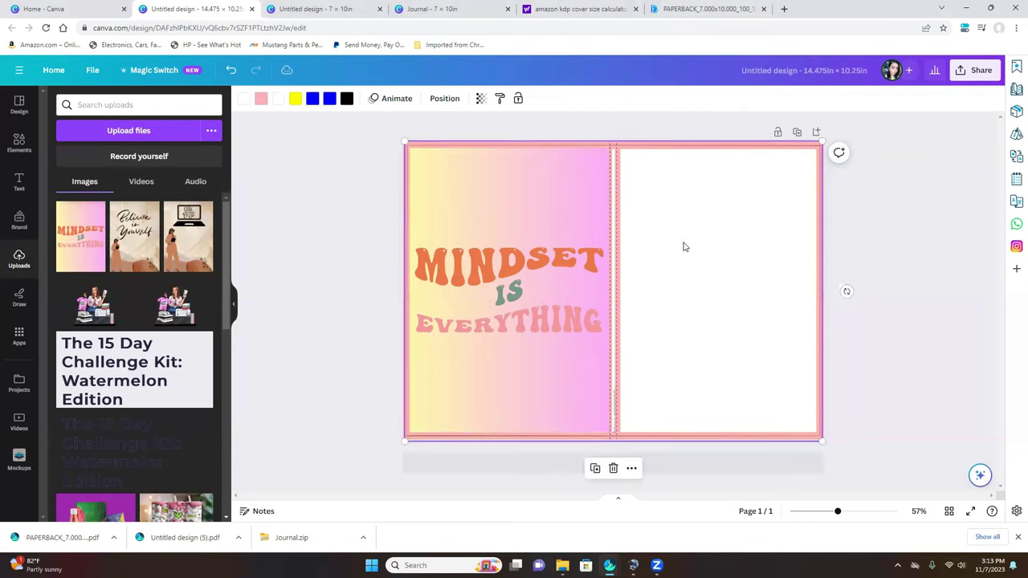
pyautogui.click(422, 161)
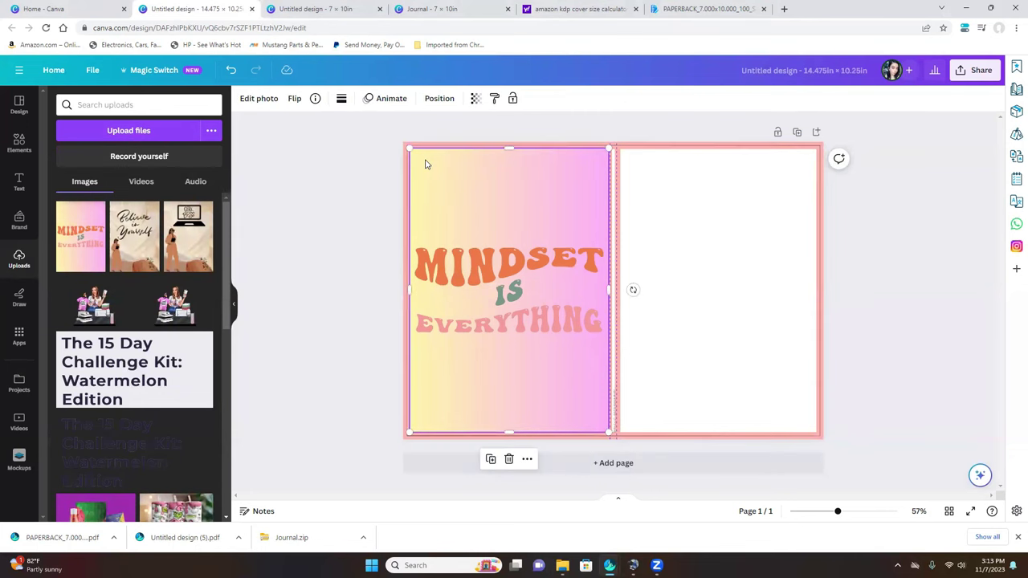
# - Upload the butterfly picture from the Pictures folder and add it to the cover page
pyautogui.click(120, 131)
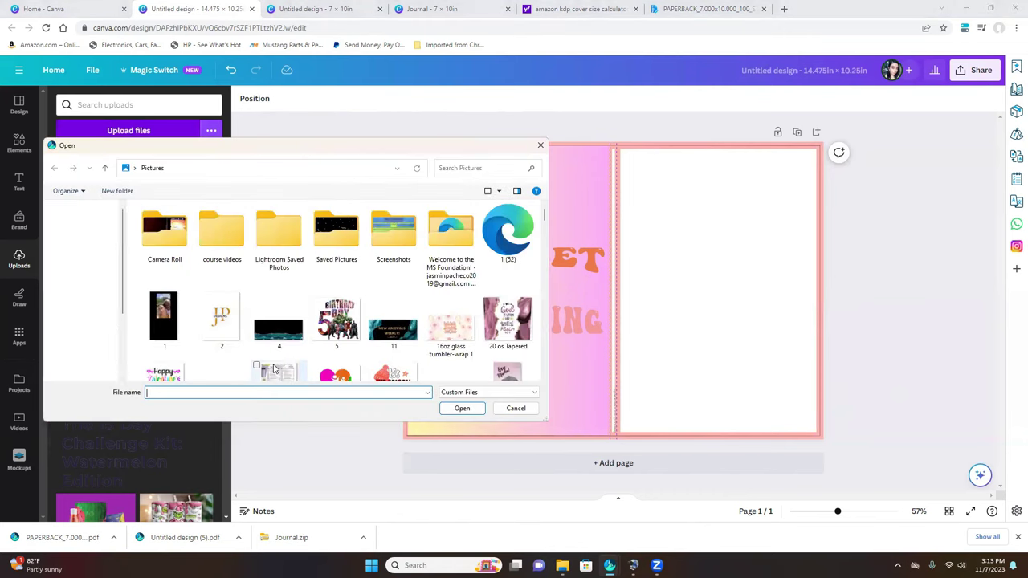
pyautogui.scroll(-2, 283, 349)
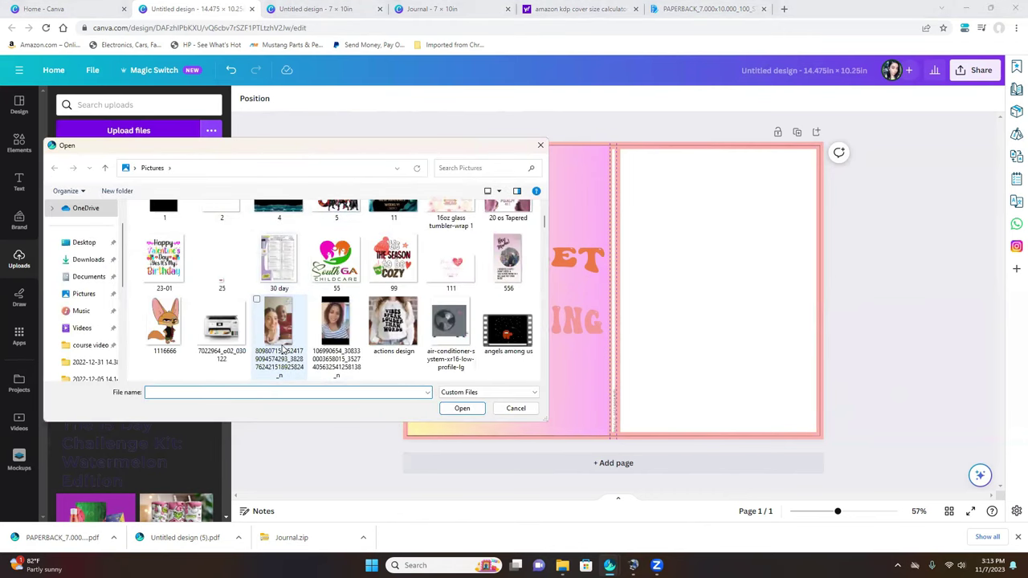
pyautogui.scroll(-2, 283, 350)
pyautogui.scroll(-2, 282, 349)
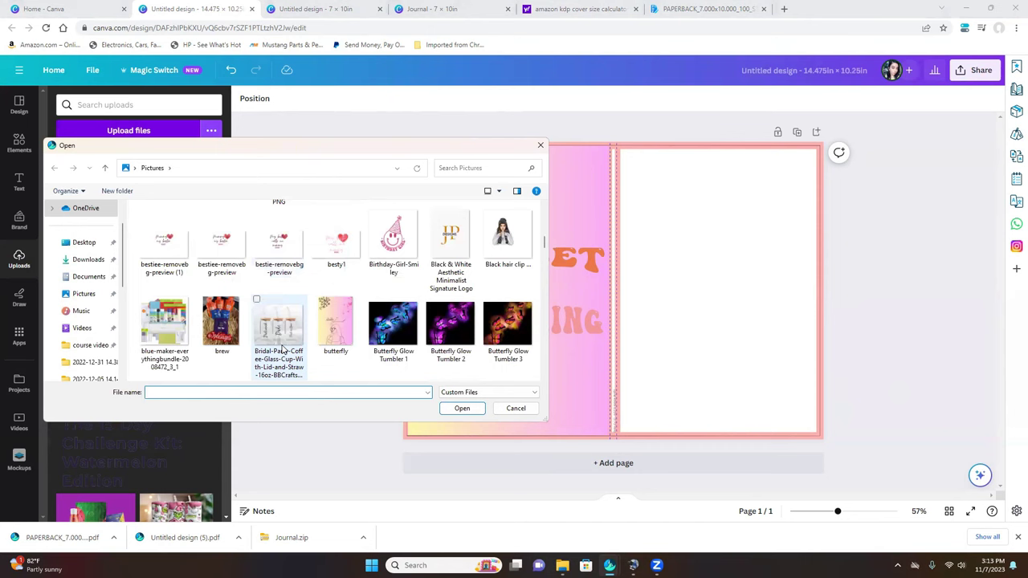
pyautogui.click(336, 325)
pyautogui.click(464, 406)
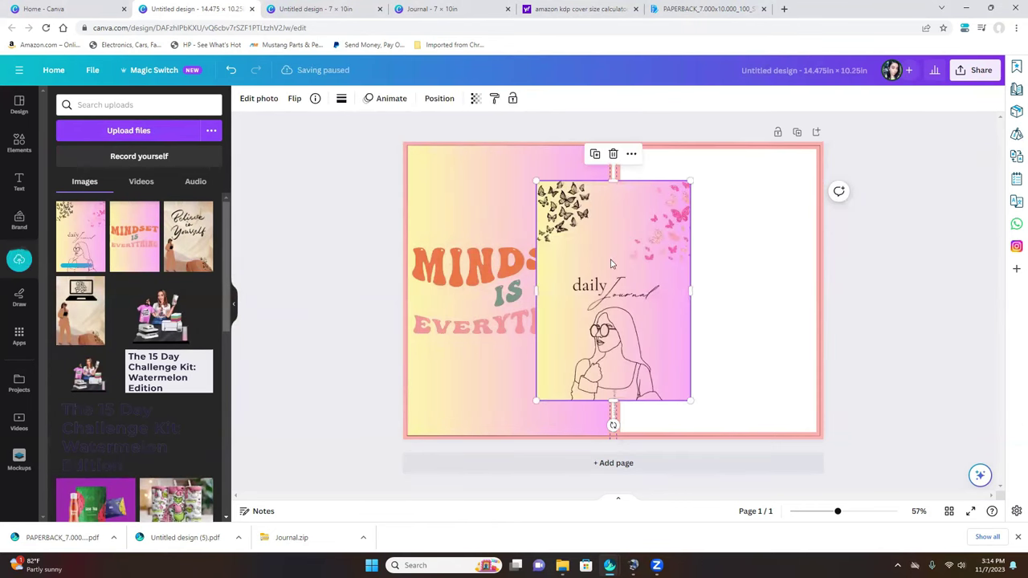
# - Move the daily journal artwork onto the front cover and enlarge it to fill the area out to the trim lines
pyautogui.moveTo(610, 258); pyautogui.dragTo(692, 229)
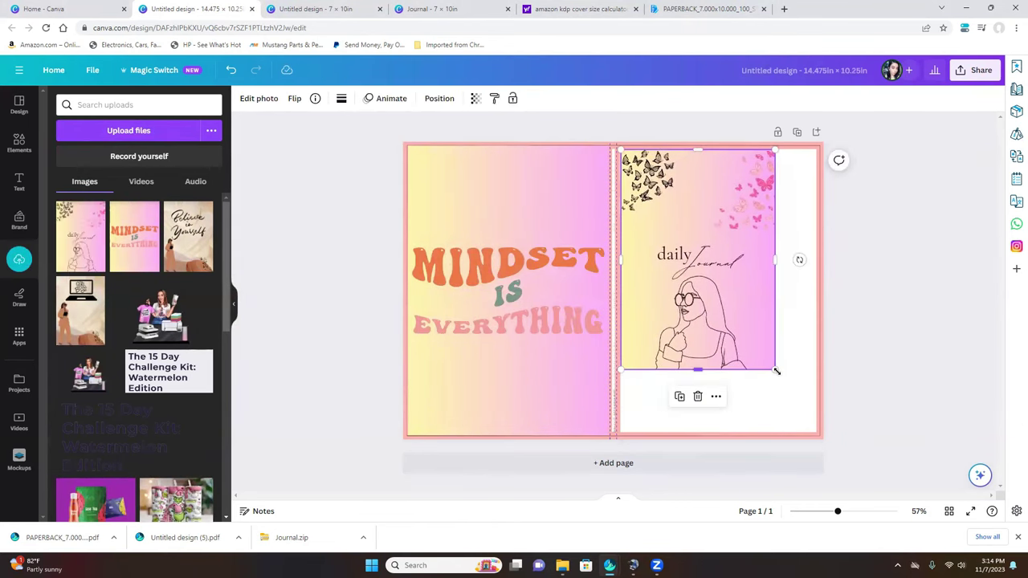
pyautogui.moveTo(775, 369); pyautogui.dragTo(807, 441)
pyautogui.moveTo(616, 145); pyautogui.dragTo(613, 141)
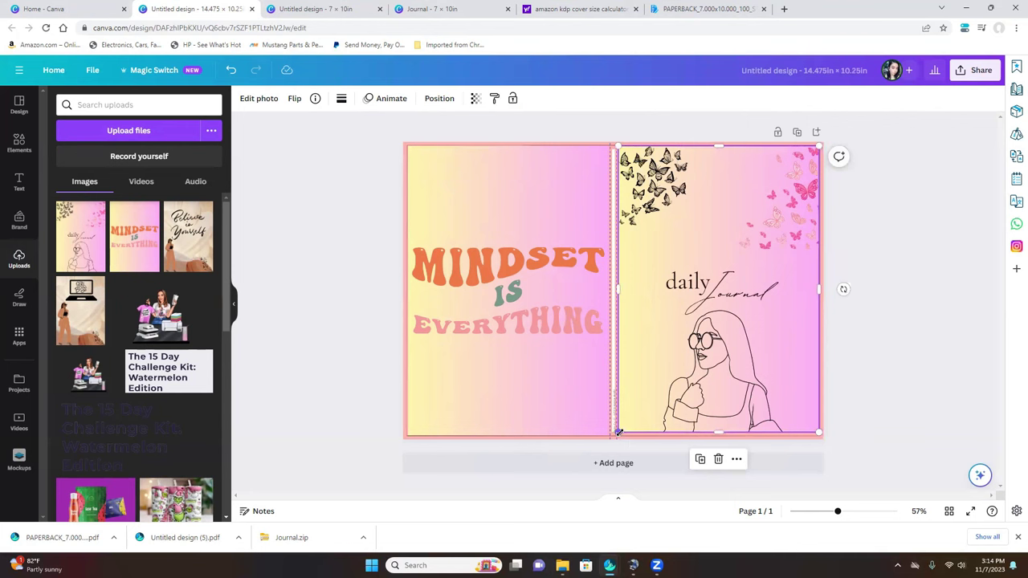
pyautogui.moveTo(619, 433); pyautogui.dragTo(617, 436)
pyautogui.click(889, 377)
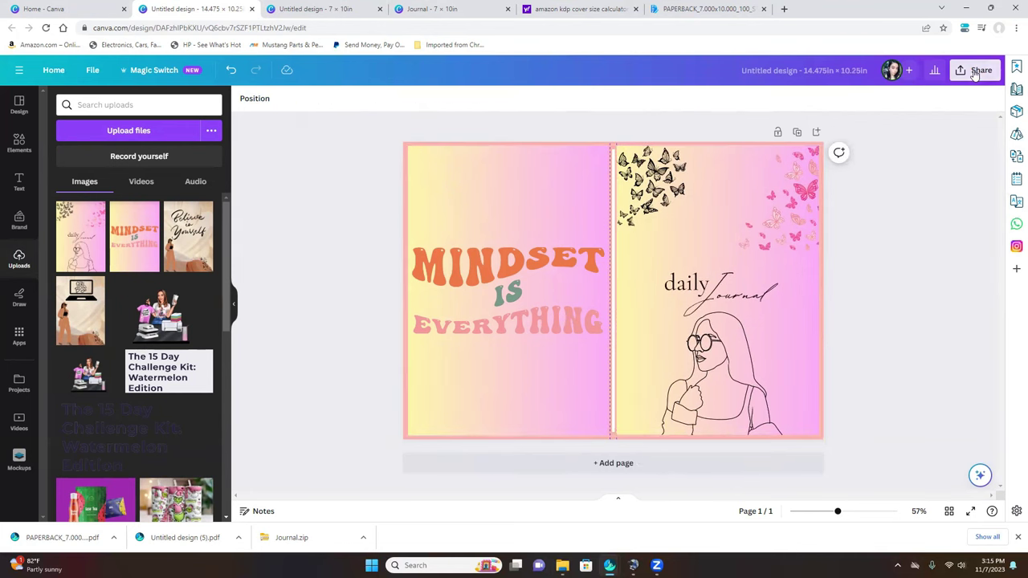
# - Download the finished cover design as a PNG
pyautogui.click(975, 74)
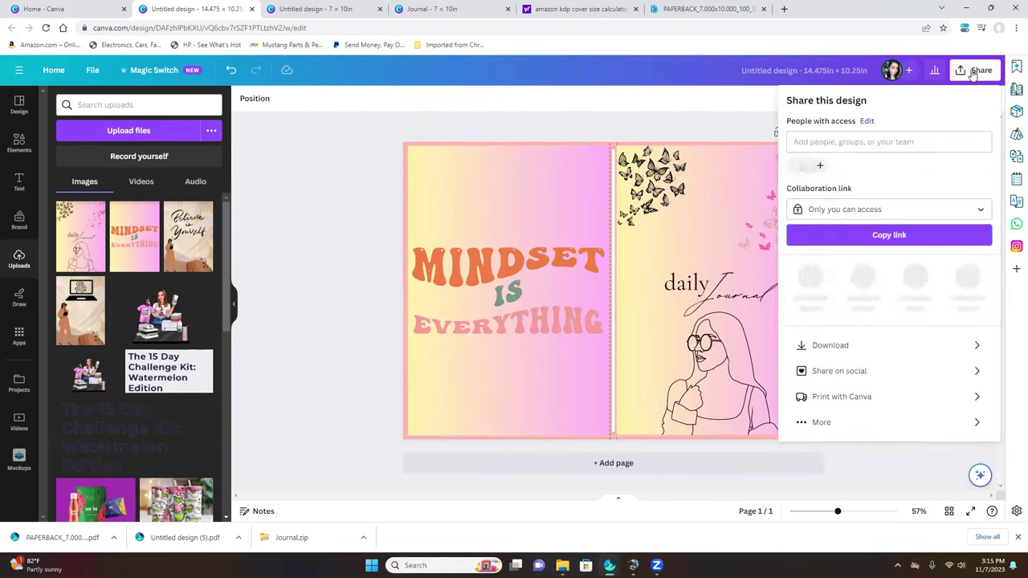
pyautogui.click(846, 348)
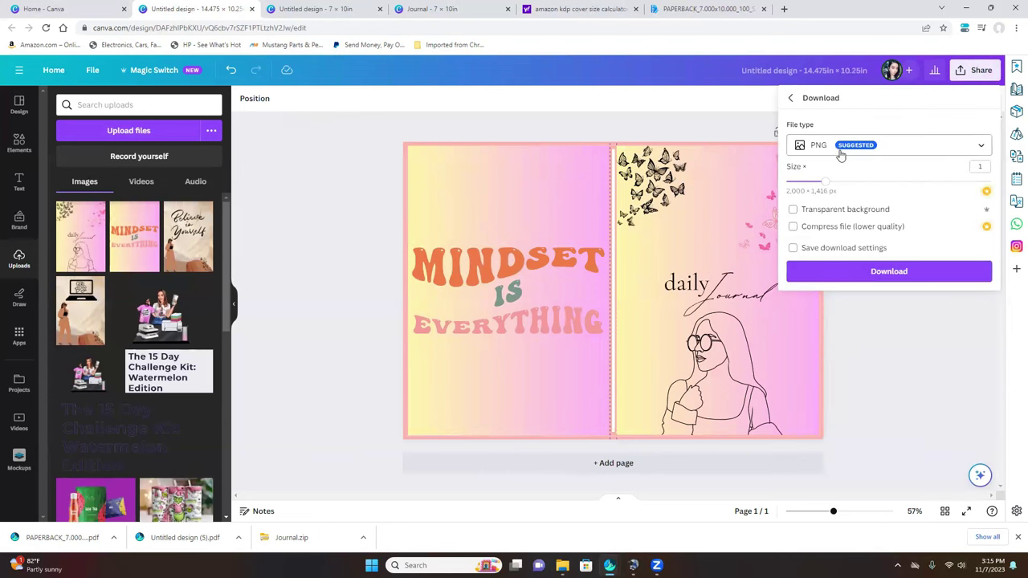
pyautogui.click(853, 277)
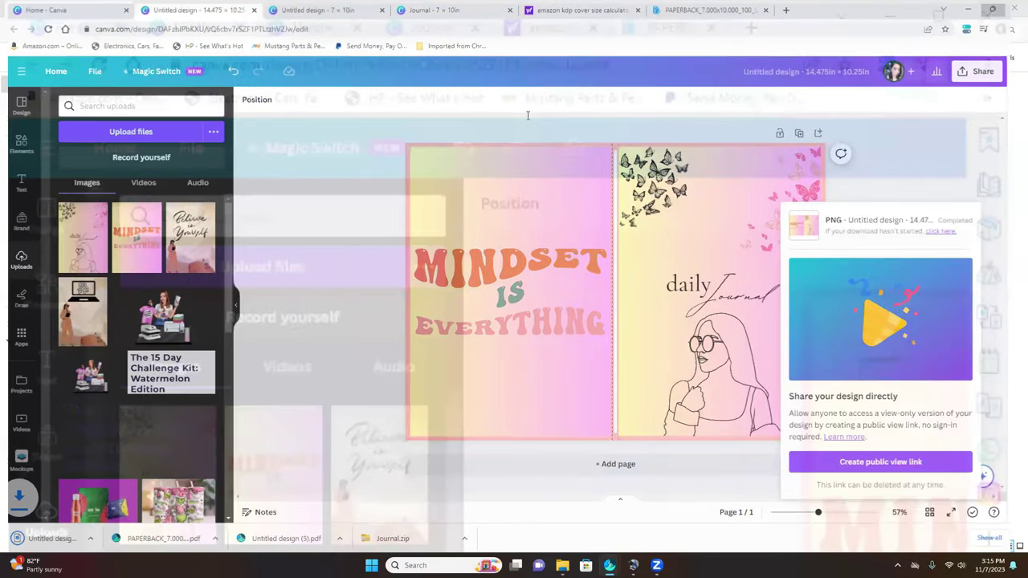
# - Restore the browser window to full size and open the Kindle Direct Publishing bookshelf in place of the Canva home page
pyautogui.moveTo(528, 115); pyautogui.dragTo(502, 106)
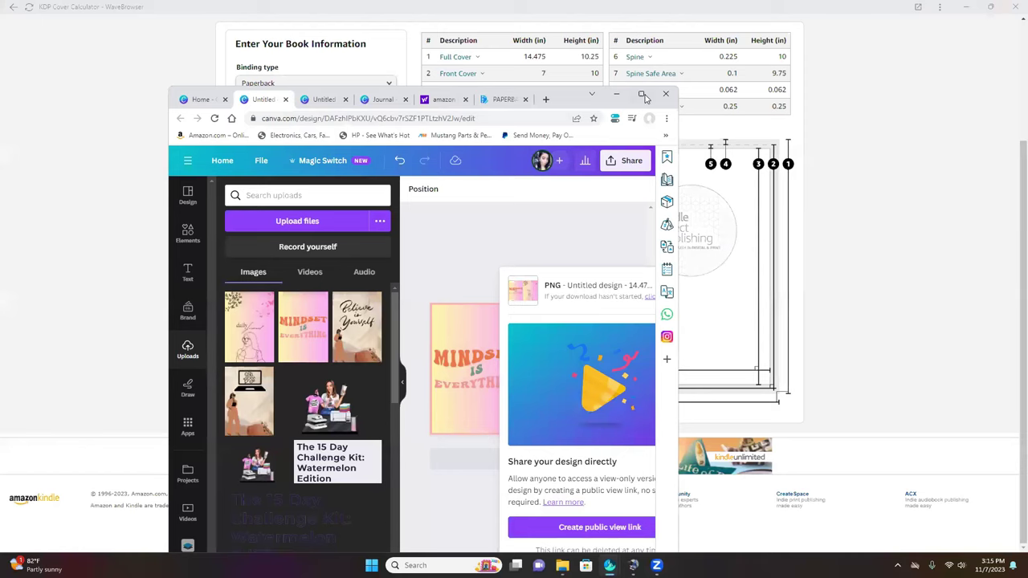
pyautogui.click(643, 96)
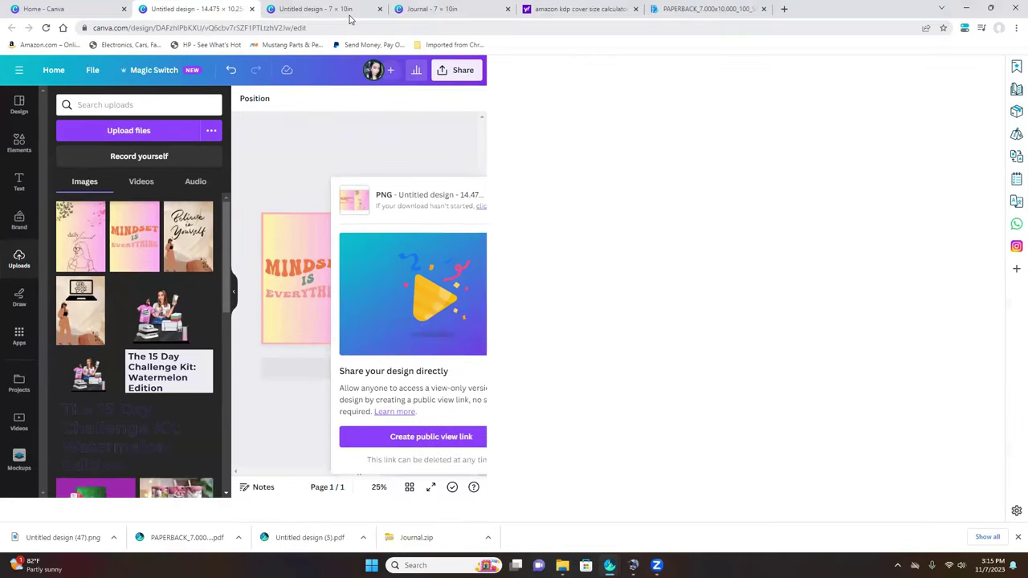
pyautogui.click(350, 18)
pyautogui.click(73, 9)
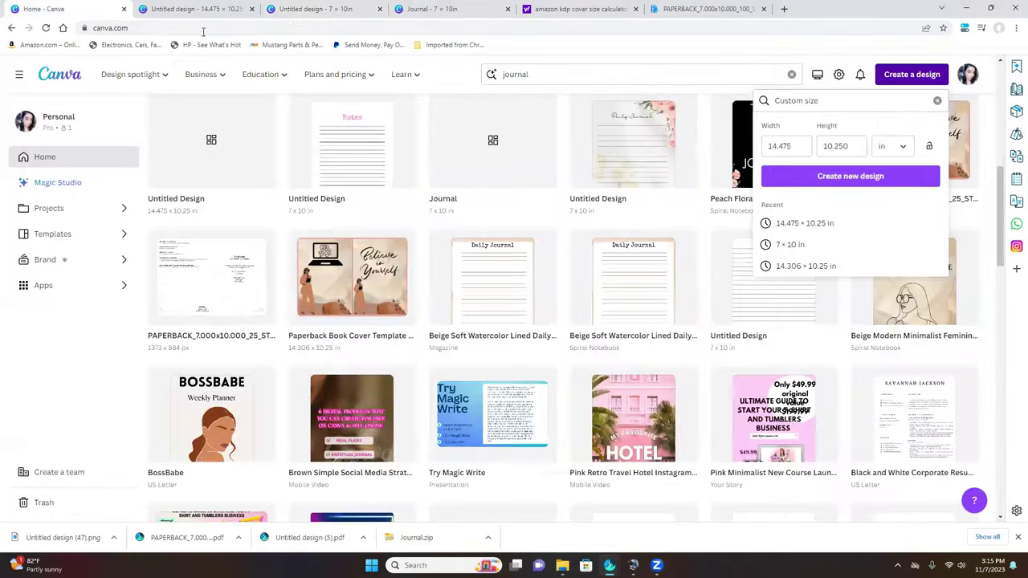
pyautogui.click(205, 27)
pyautogui.write('kdp')
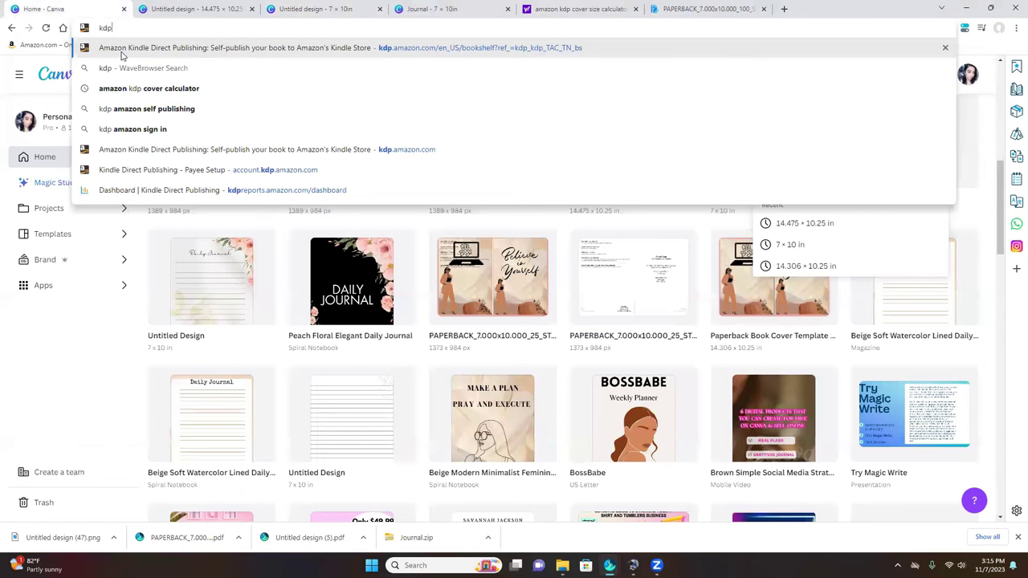
pyautogui.click(121, 50)
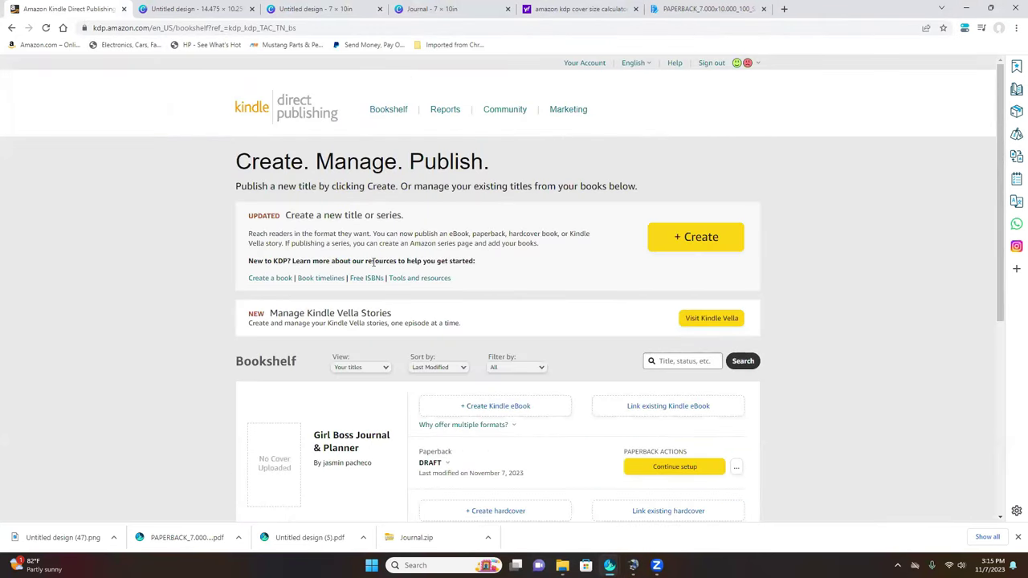
# - Start a new paperback title from the bookshelf
pyautogui.scroll(-2, 373, 261)
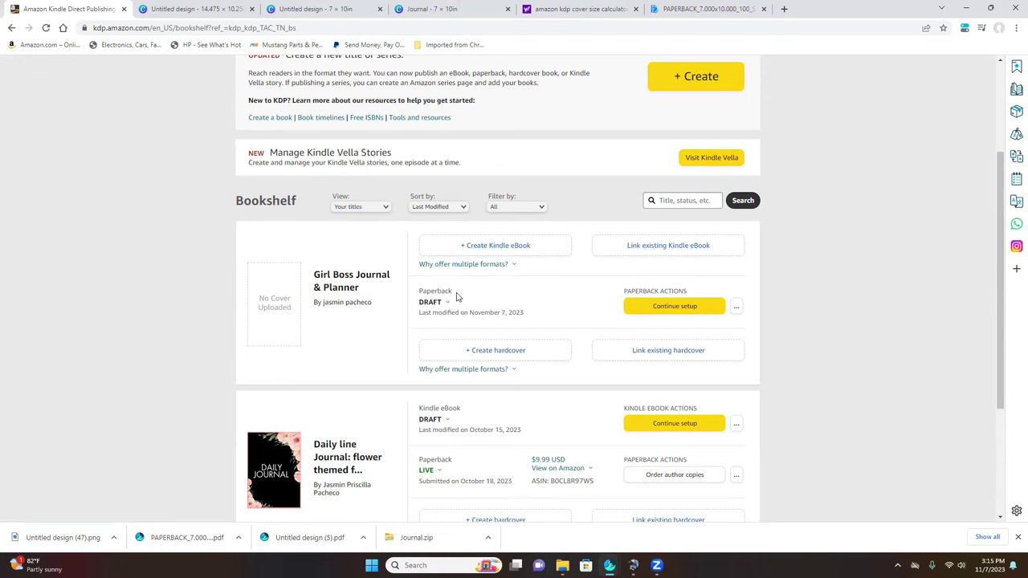
pyautogui.scroll(3, 504, 312)
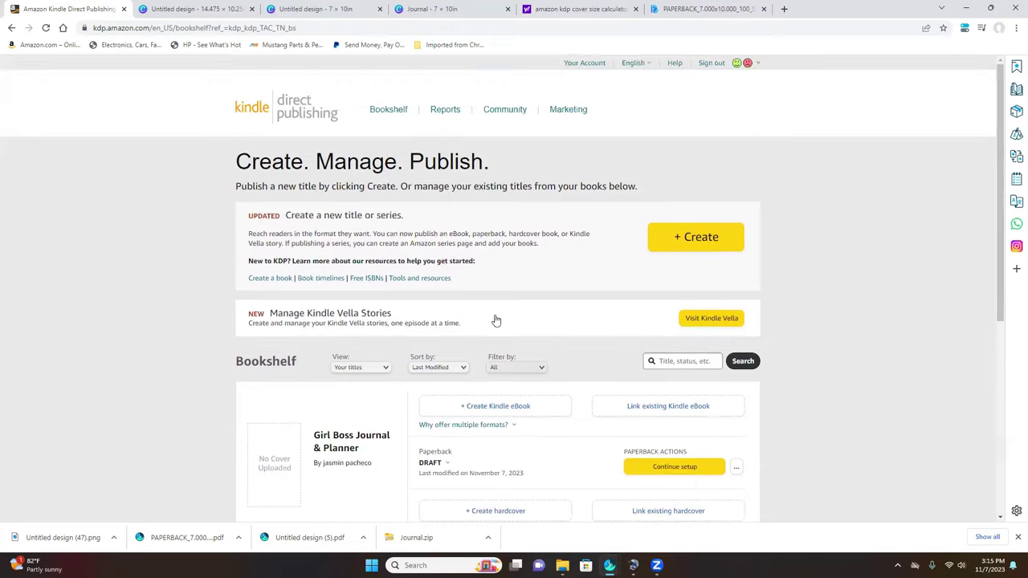
pyautogui.click(694, 245)
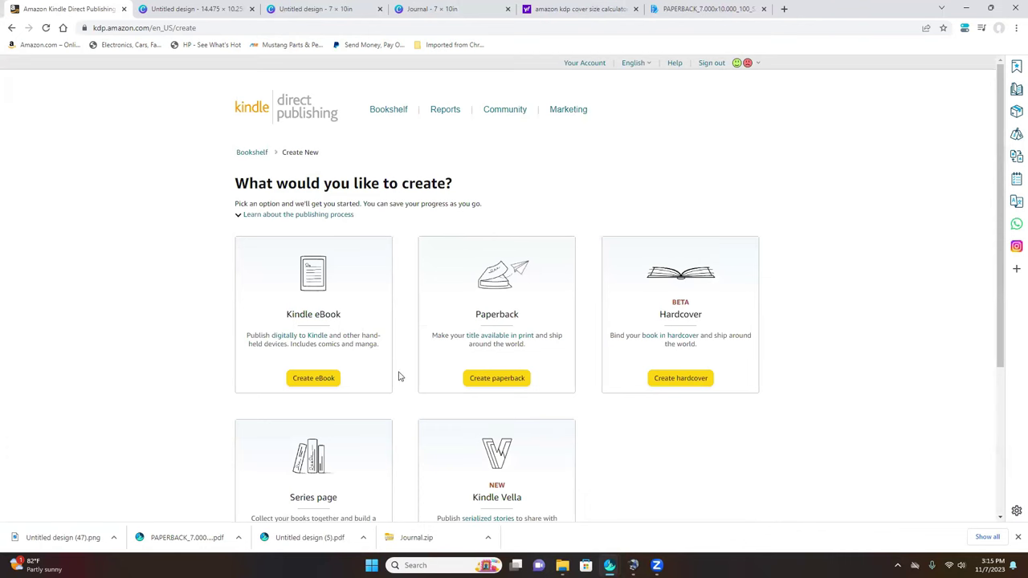
pyautogui.click(508, 381)
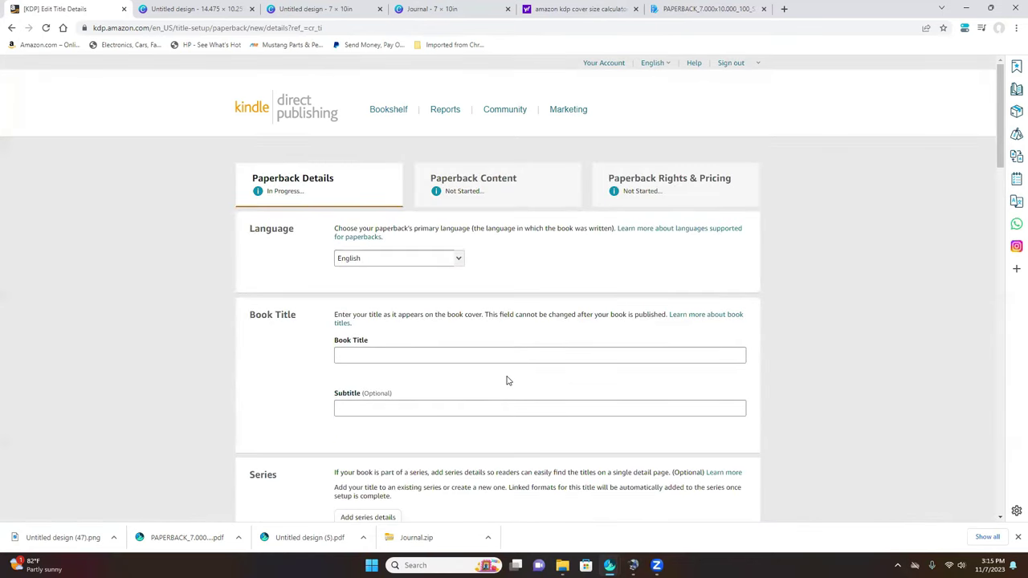
# - Check the wording on the Canva cover, then enter the book title "Daily bossbabe journal" with its spelling corrected
pyautogui.click(416, 359)
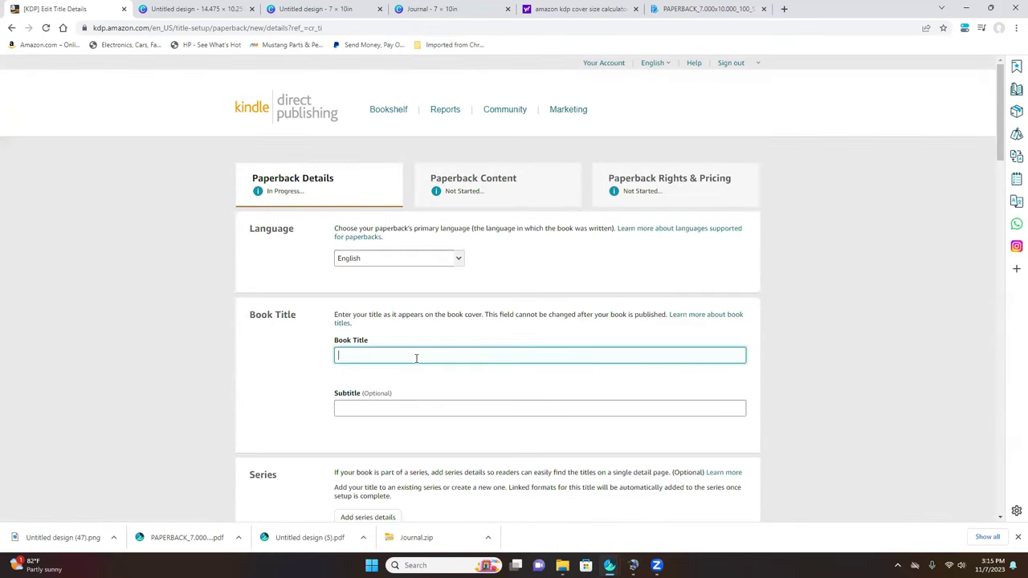
pyautogui.click(180, 8)
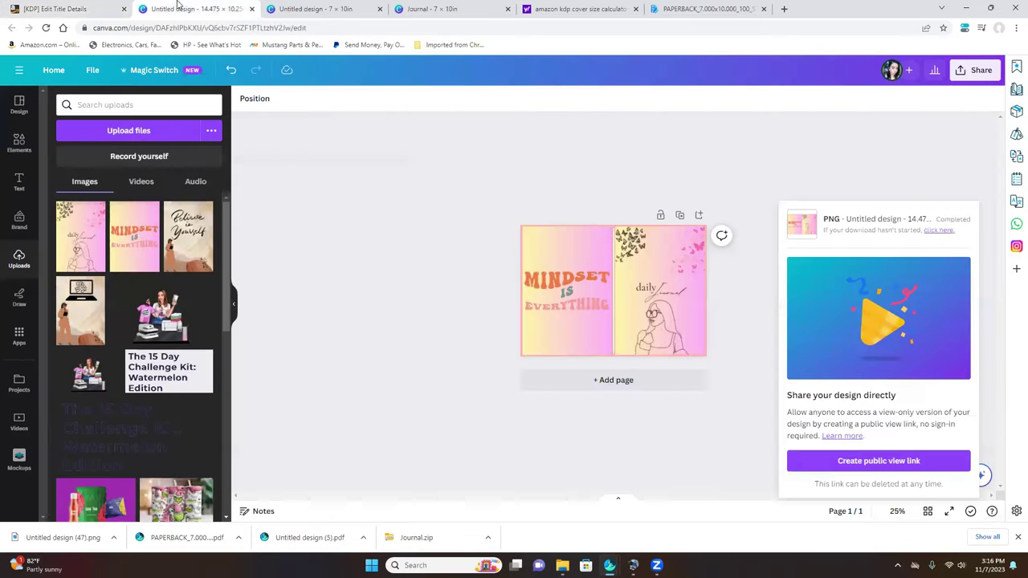
pyautogui.click(281, 8)
pyautogui.click(178, 6)
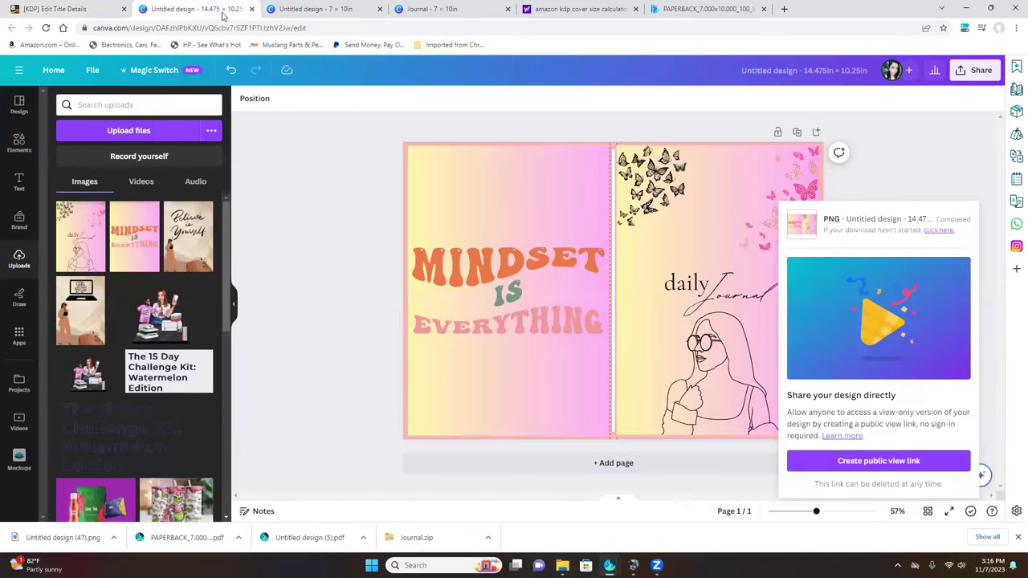
pyautogui.click(80, 8)
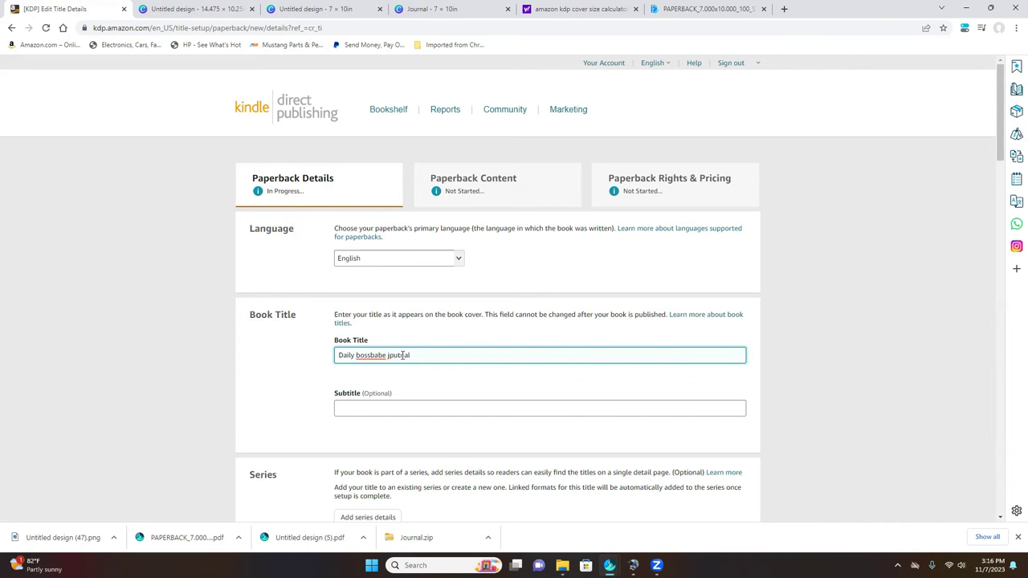
pyautogui.rightClick(403, 355)
pyautogui.click(440, 186)
pyautogui.rightClick(366, 354)
pyautogui.click(361, 334)
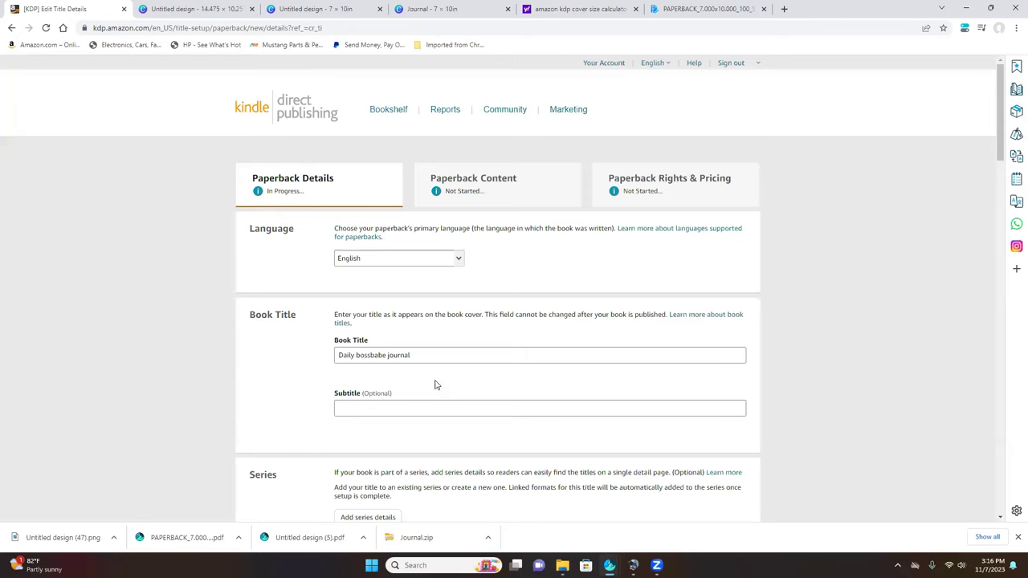
# - Enter the primary author's first and last name, leaving the subtitle, series and edition number blank
pyautogui.scroll(-2, 371, 410)
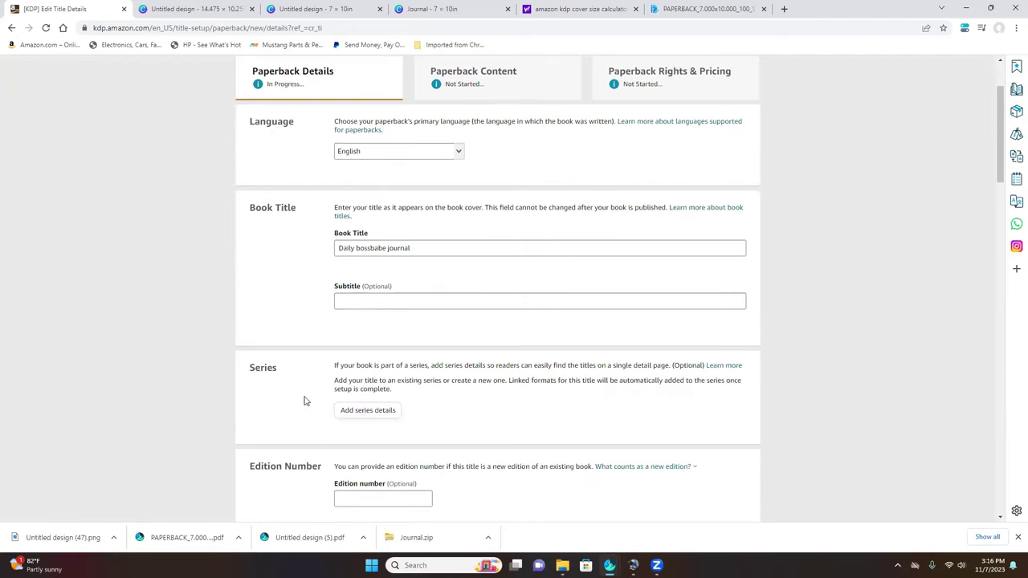
pyautogui.scroll(-3, 547, 384)
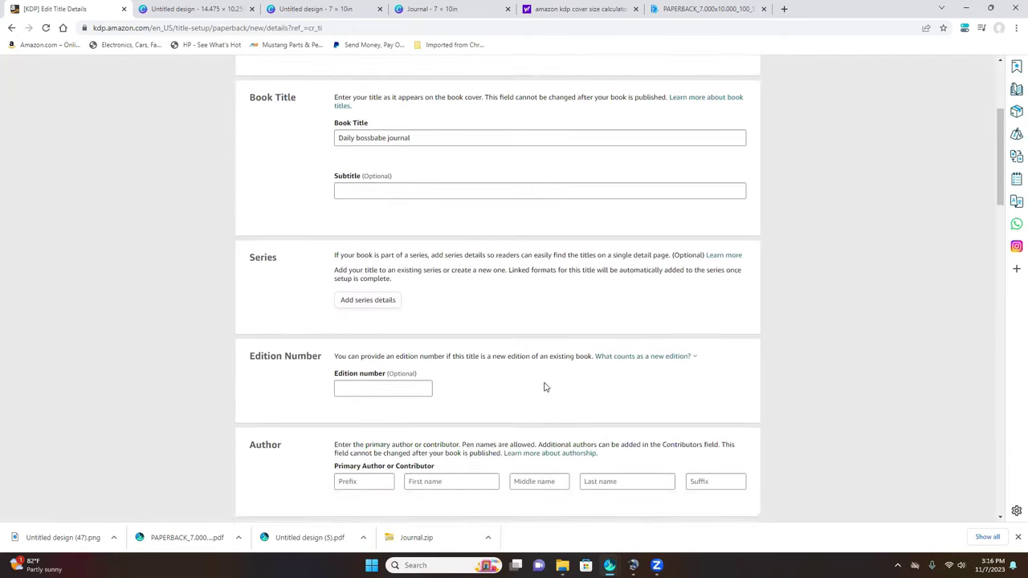
pyautogui.click(427, 437)
pyautogui.write('Ja')
pyautogui.press('Tab')
pyautogui.press('Tab')
pyautogui.write('Pa')
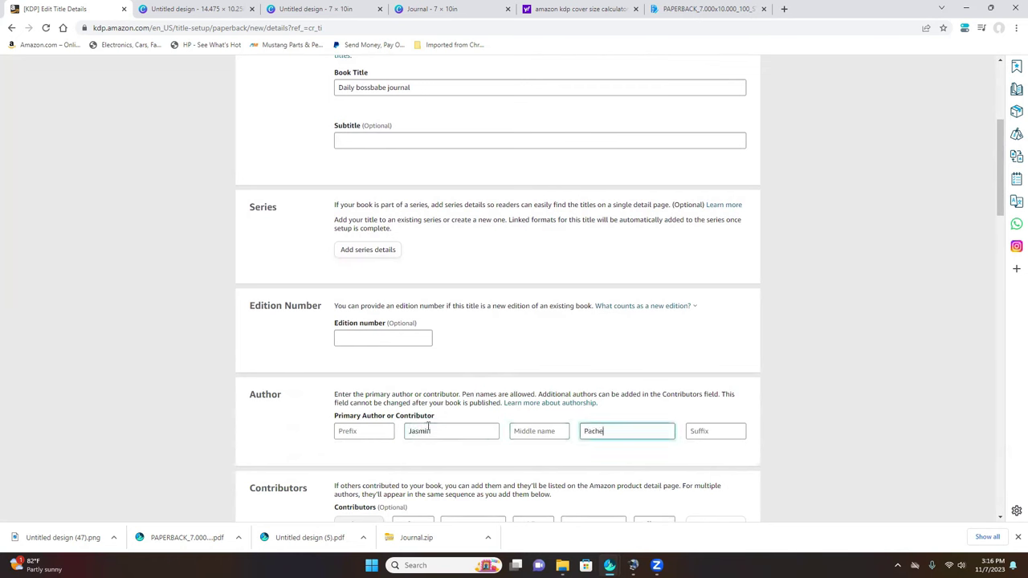
# - Open the Amazon store in the browser tab that holds the paperback cover template
pyautogui.scroll(-2, 427, 434)
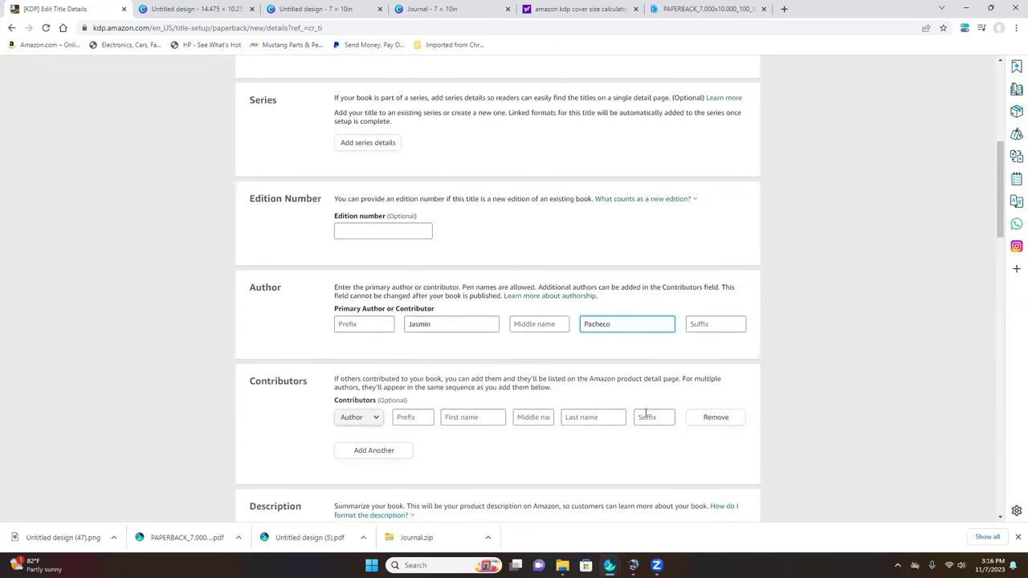
pyautogui.scroll(-3, 647, 415)
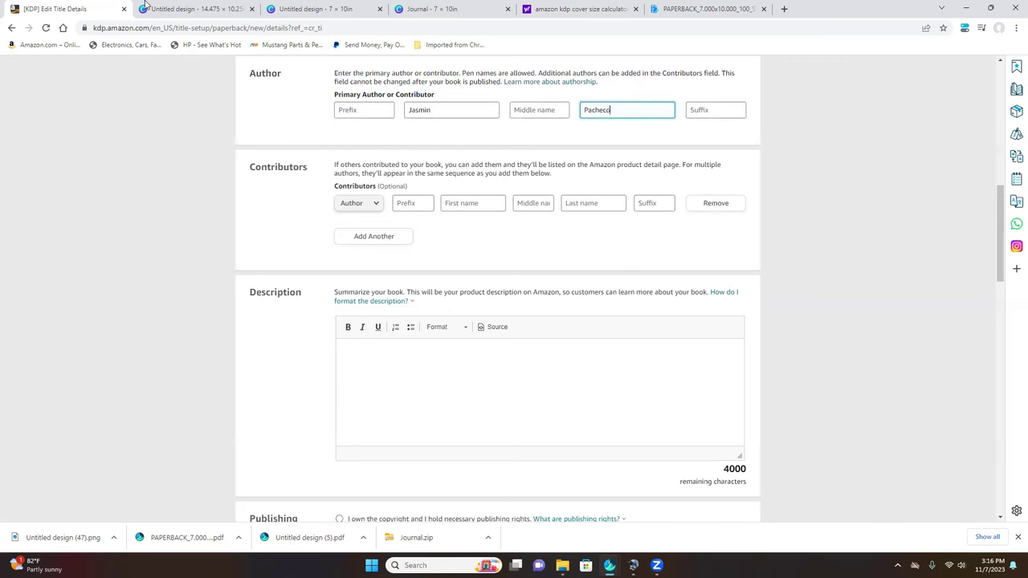
pyautogui.click(688, 10)
pyautogui.click(642, 28)
pyautogui.write('amazon')
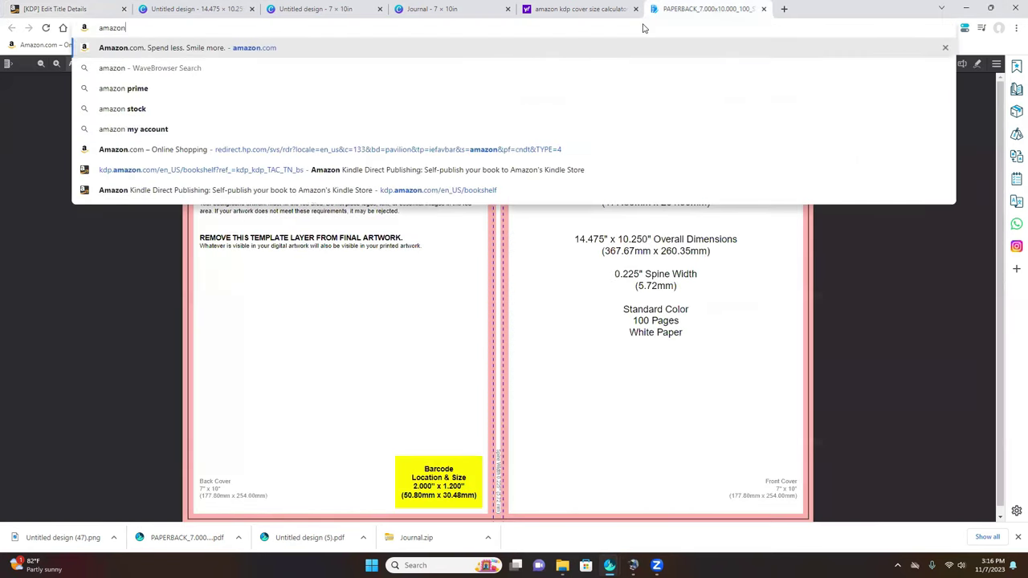
pyautogui.press('Return')
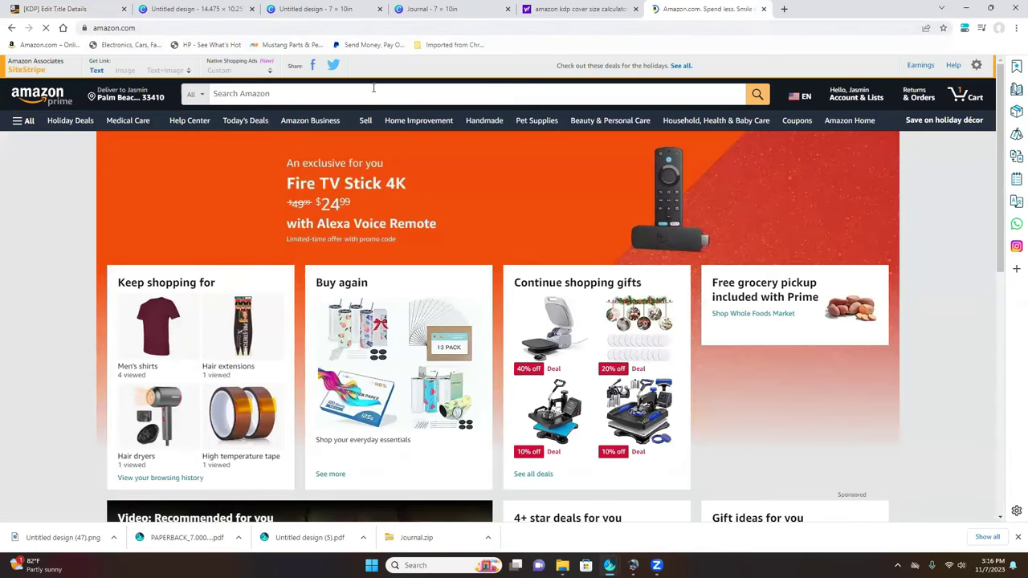
# - Search Amazon for "daily boss babe paperback journal"
pyautogui.click(373, 88)
pyautogui.write('dail')
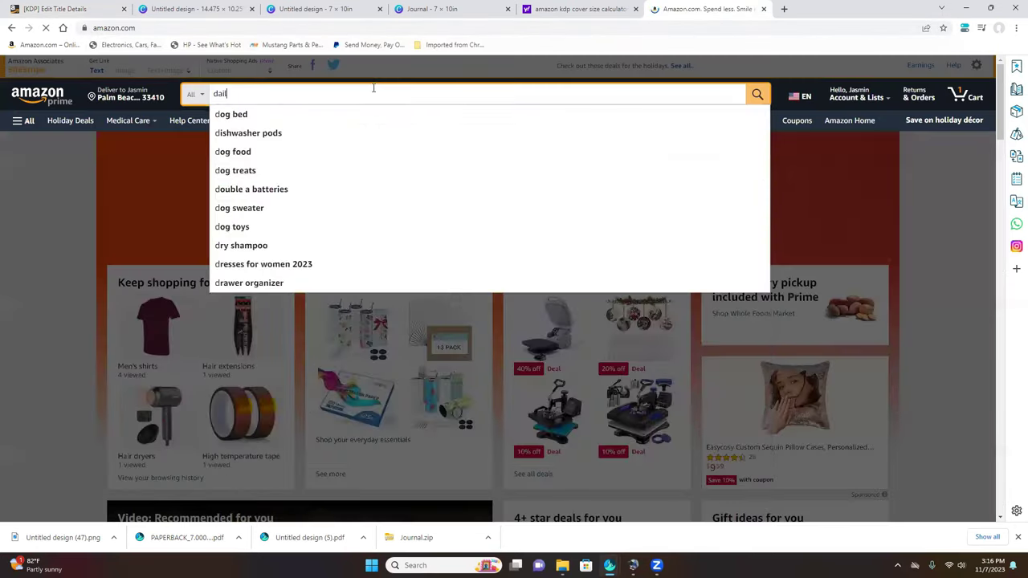
pyautogui.write('y boss ')
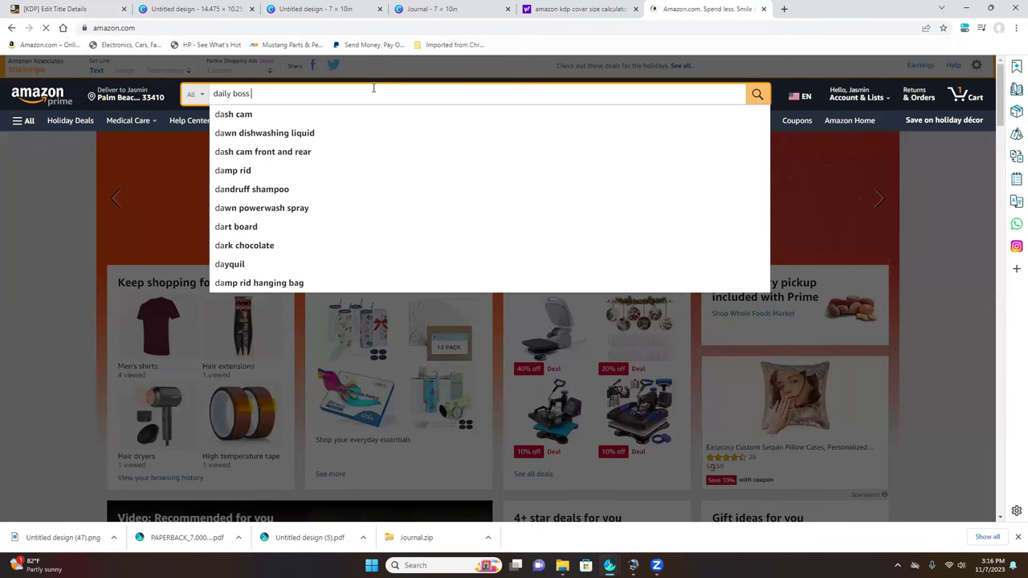
pyautogui.write('babe ')
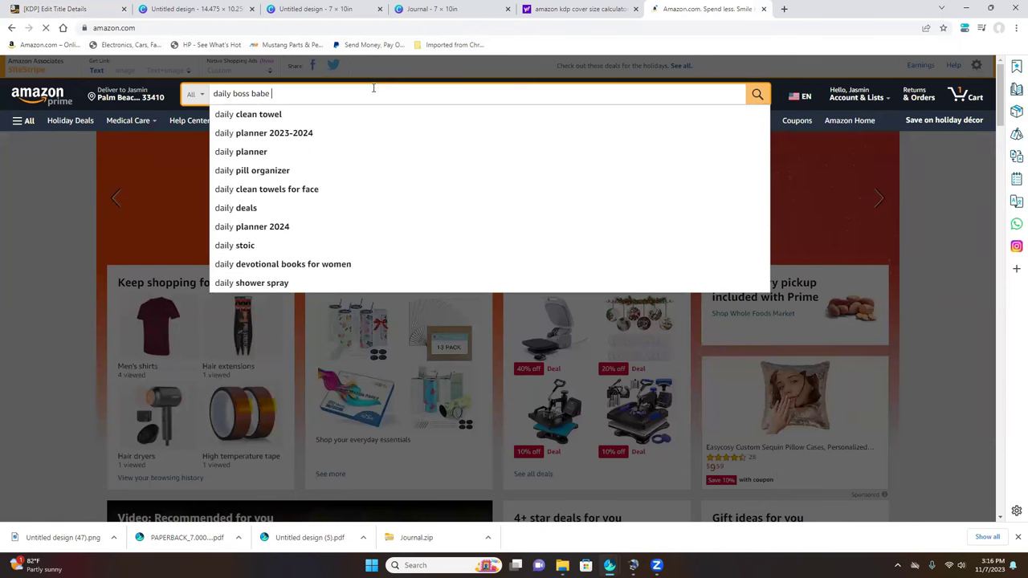
pyautogui.write('paper')
pyautogui.write('journal')
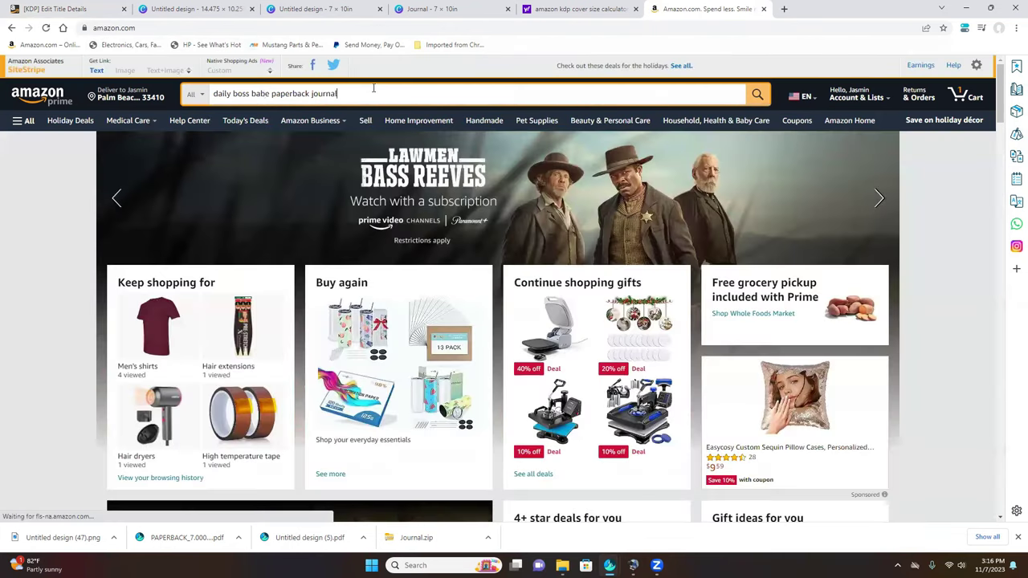
pyautogui.press('Return')
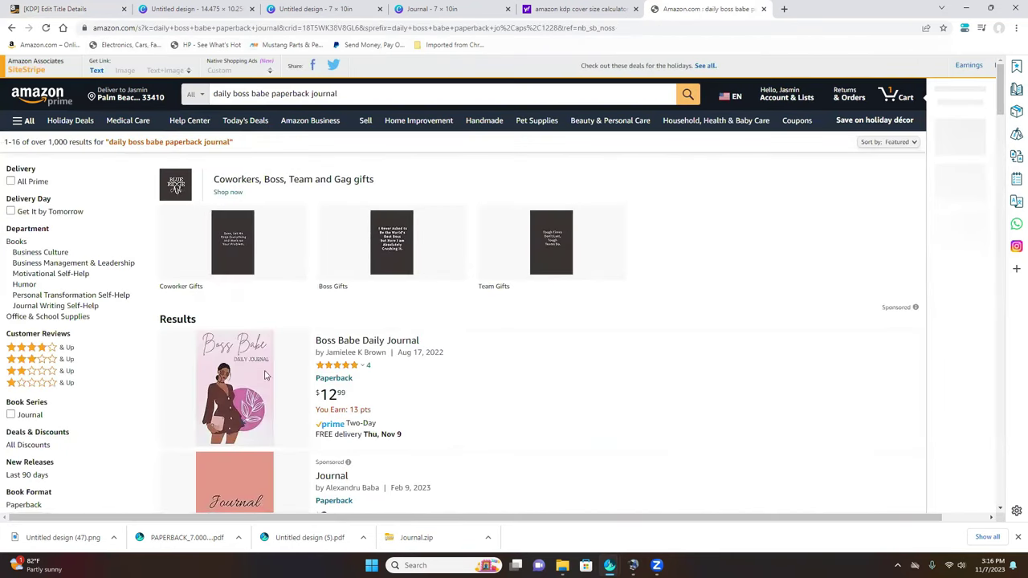
# - Look through the competing journals in the results and open the "Boss Babe Daily Journal" listing to read its description
pyautogui.scroll(-3, 267, 344)
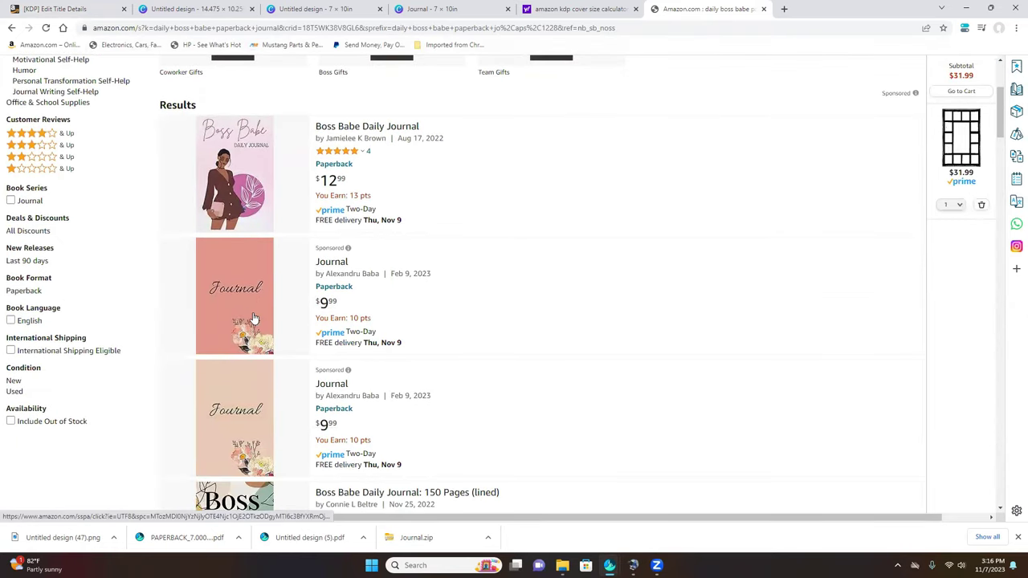
pyautogui.scroll(-2, 212, 359)
pyautogui.rightClick(211, 351)
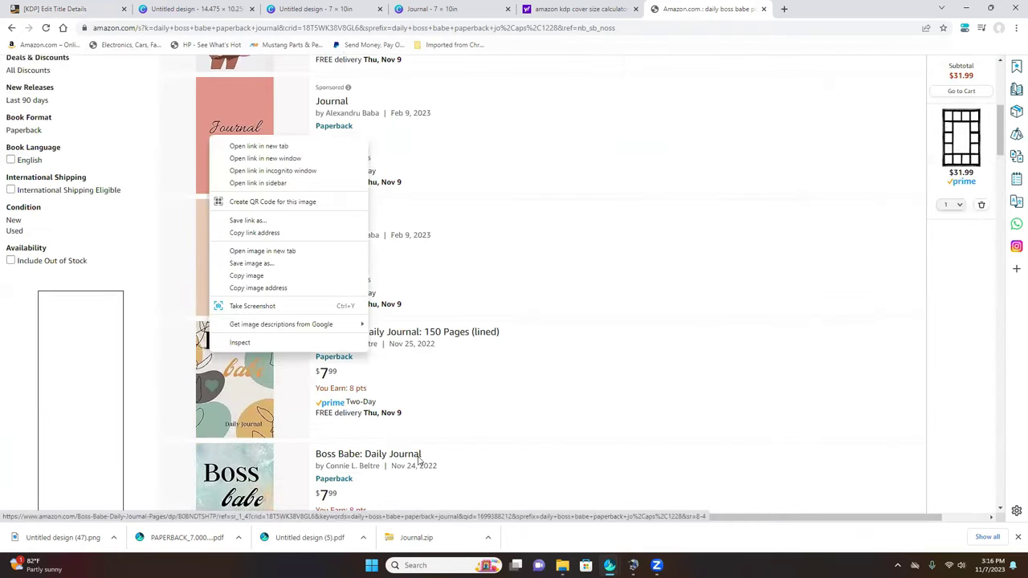
pyautogui.click(1001, 154)
pyautogui.scroll(4, 723, 240)
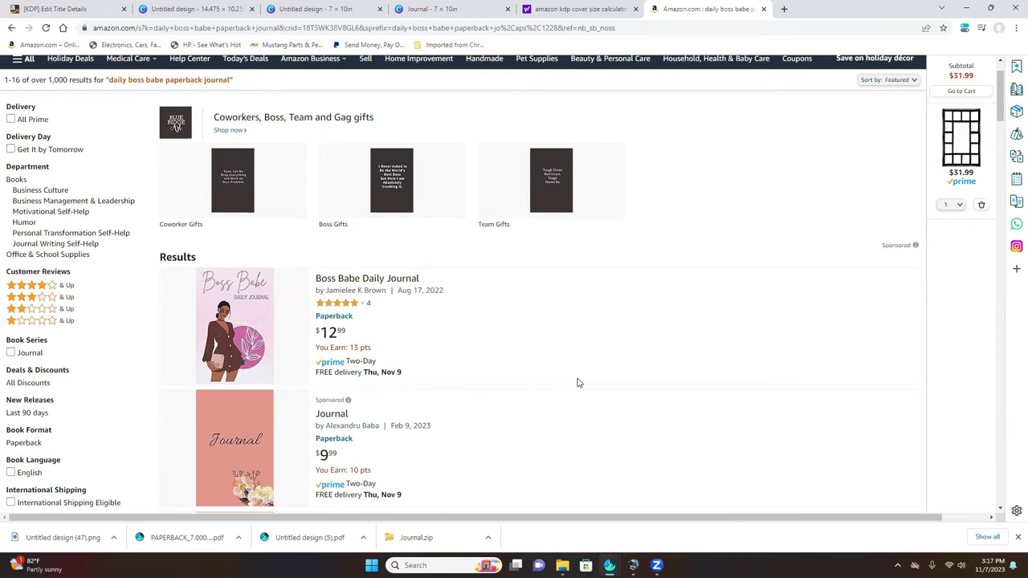
pyautogui.click(366, 278)
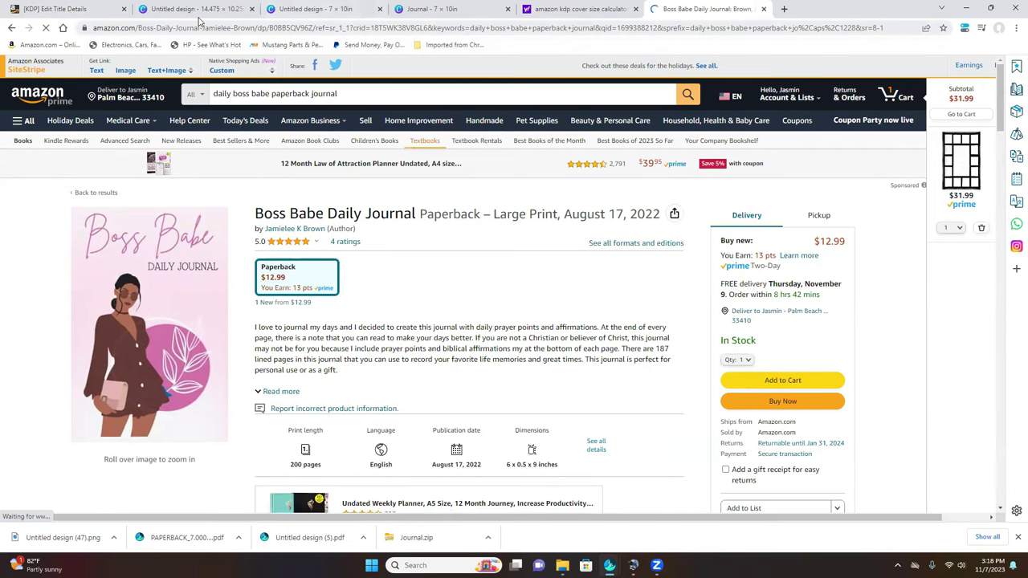
# - In KDP, enter the description "Bring your creativity to life by jotting down your plans or just taking time to write down whats on your mind"
pyautogui.hotkey('ctrl', '1')
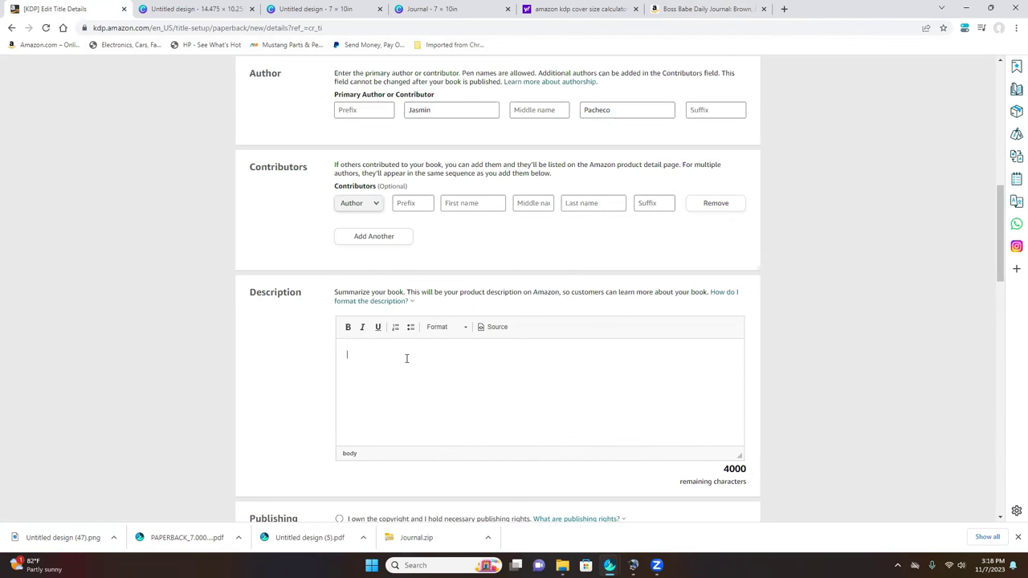
pyautogui.write('Bring your creativity to life by jotting dwon')
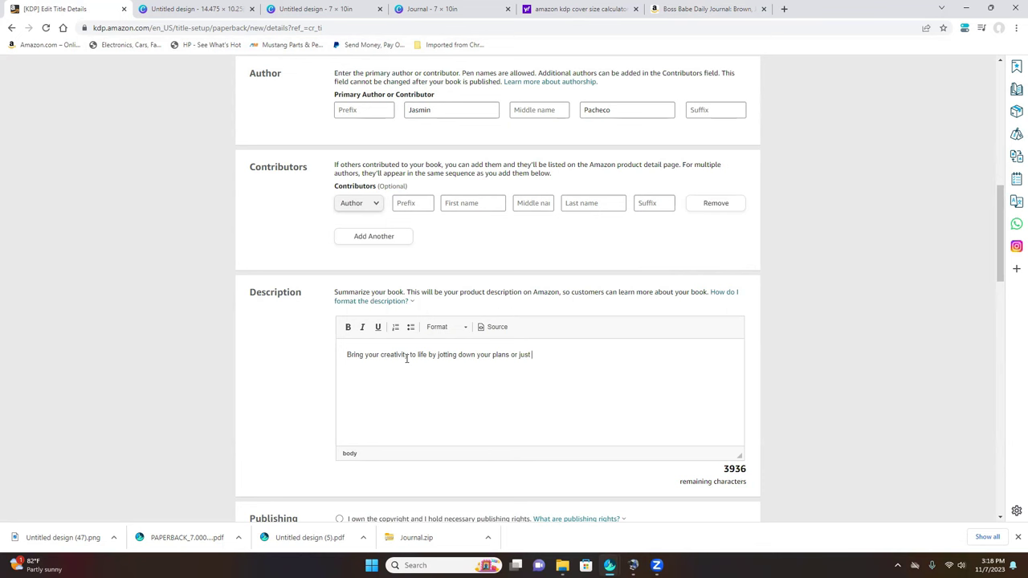
pyautogui.write('ing time to write down whats ')
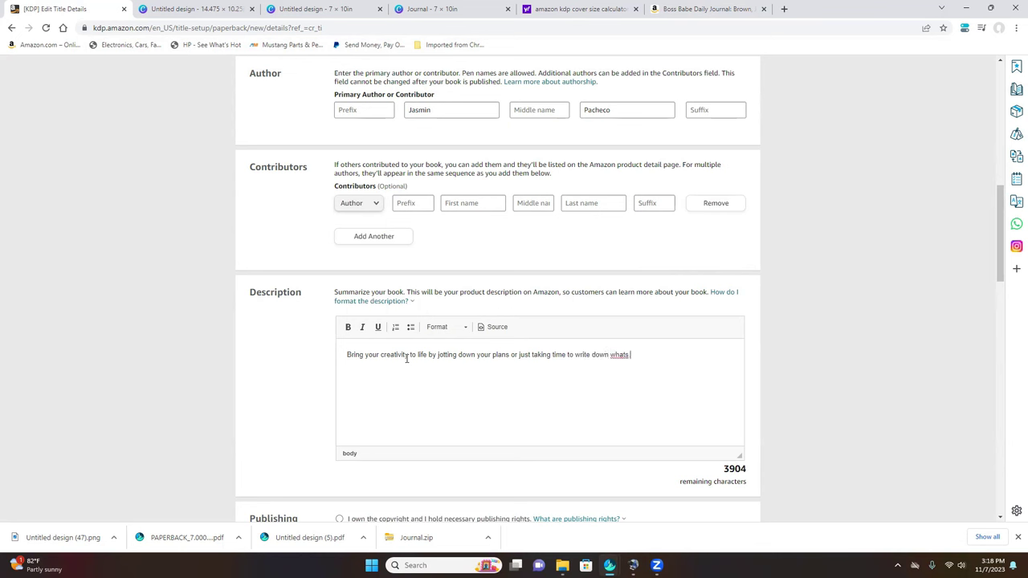
pyautogui.write('on your mind')
# - Correct "whats" to "what's" in the book description
pyautogui.rightClick(615, 354)
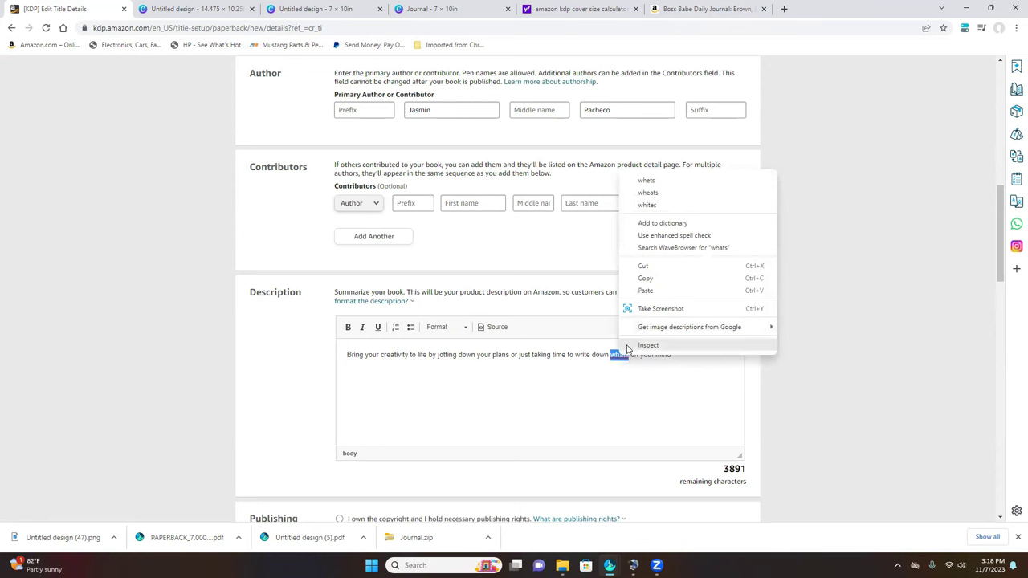
pyautogui.rightClick(629, 377)
pyautogui.click(629, 359)
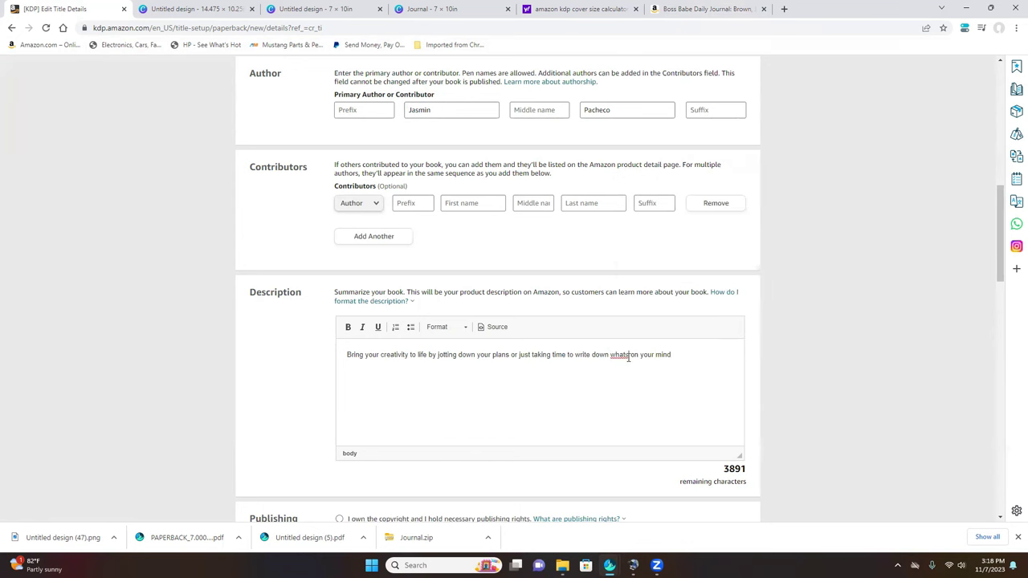
pyautogui.press('Left')
pyautogui.write("'")
# - Declare ownership of the copyright and publishing rights, and answer No to sexually explicit images or title, leaving the reading age unset
pyautogui.scroll(-3, 482, 402)
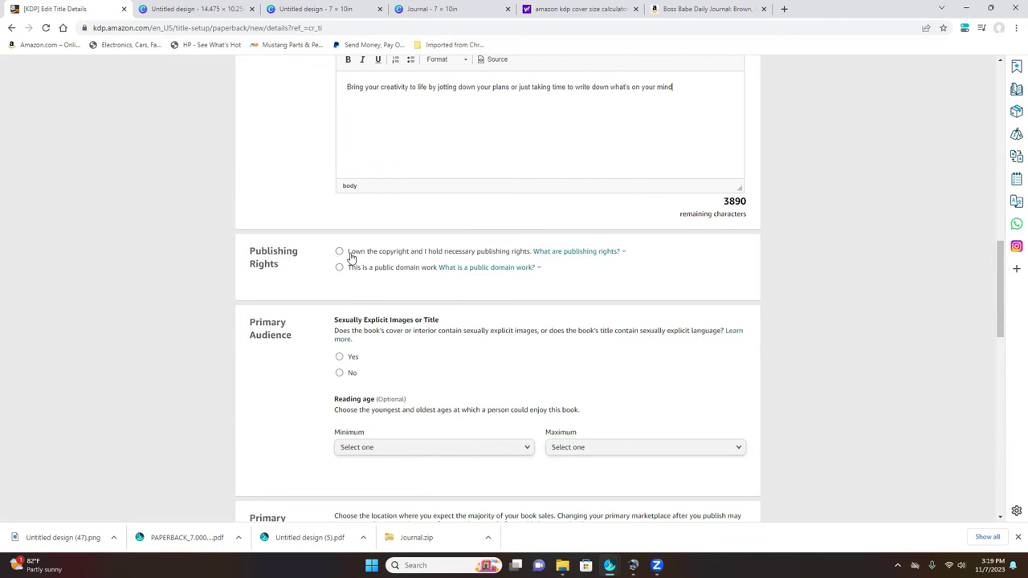
pyautogui.click(338, 252)
pyautogui.click(338, 372)
pyautogui.scroll(-2, 420, 402)
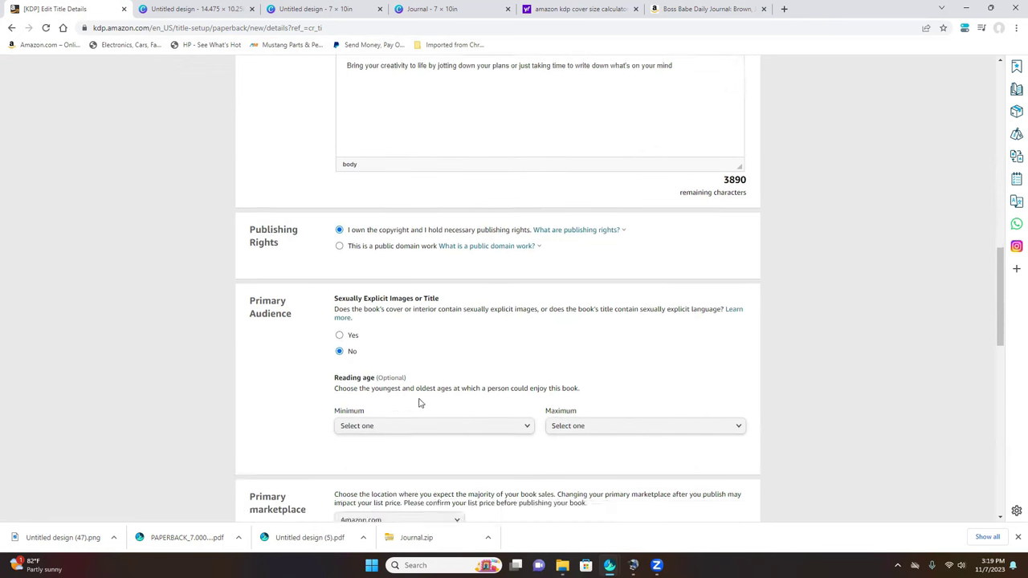
pyautogui.click(426, 287)
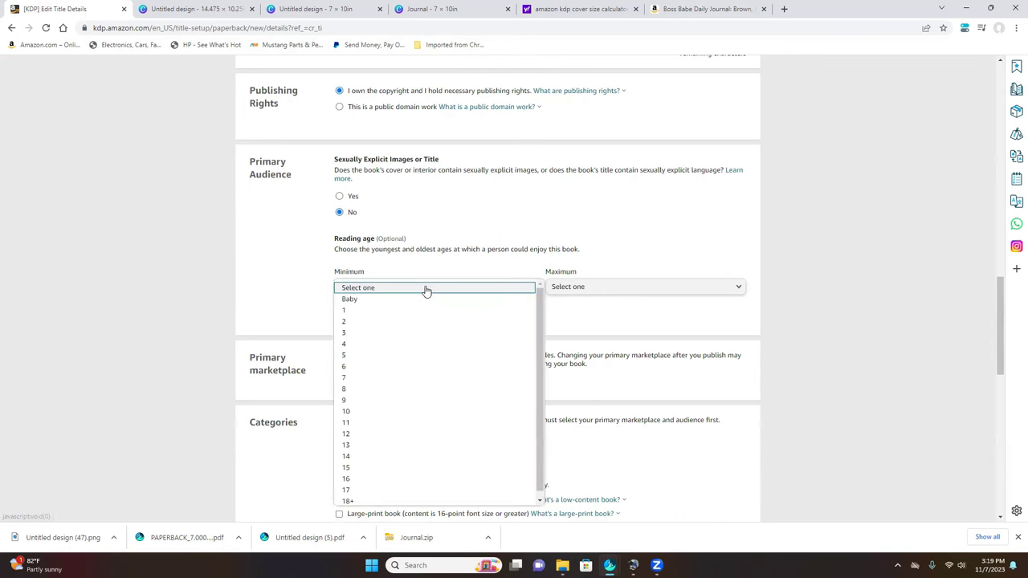
pyautogui.click(247, 289)
# - Select Amazon.com as the primary marketplace for the paperback
pyautogui.scroll(-2, 248, 292)
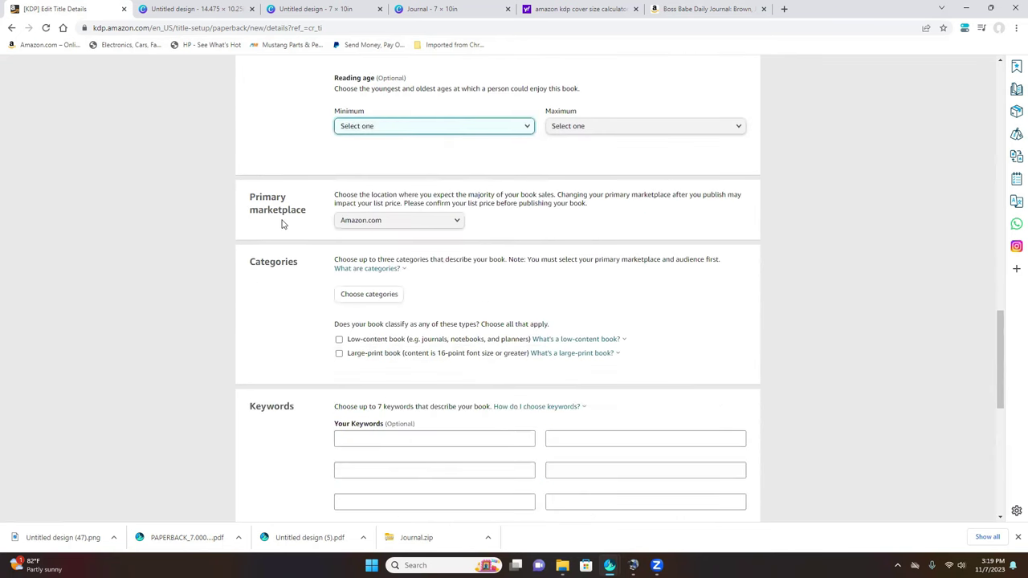
pyautogui.click(361, 224)
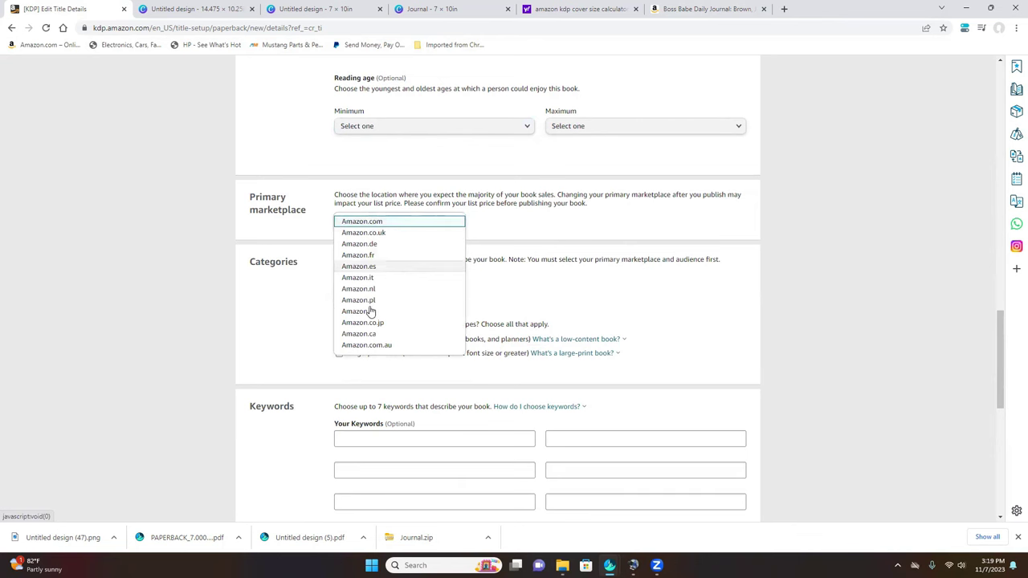
pyautogui.click(361, 222)
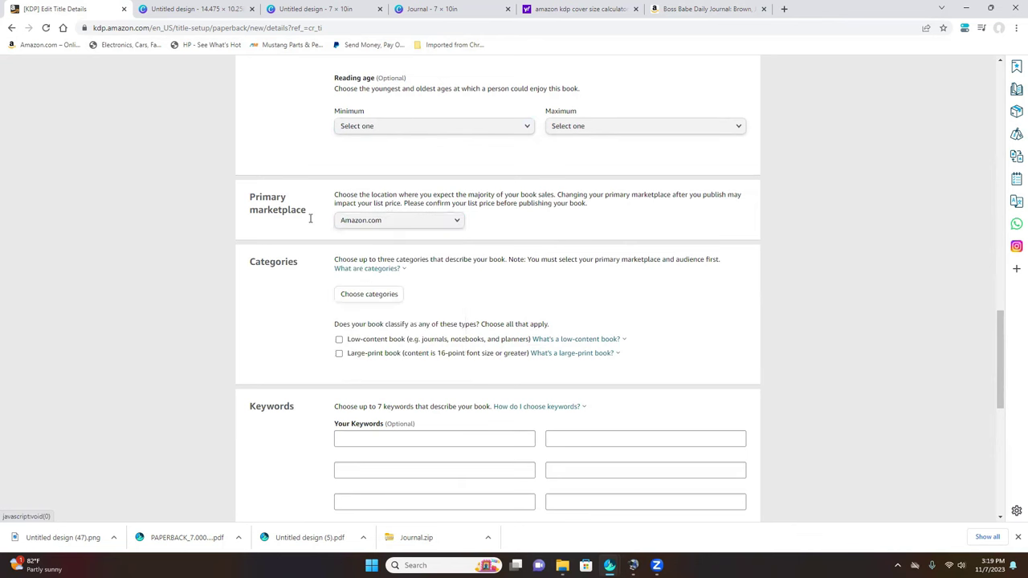
# - Choose the Self-Help category with the Journal Writing placement and save the categories
pyautogui.click(375, 294)
pyautogui.click(294, 280)
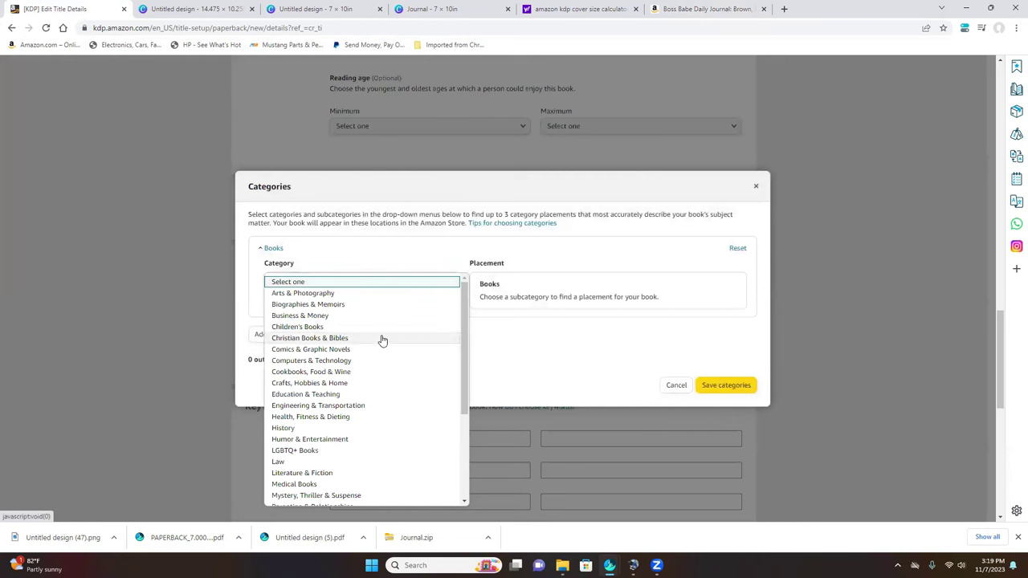
pyautogui.scroll(-5, 373, 385)
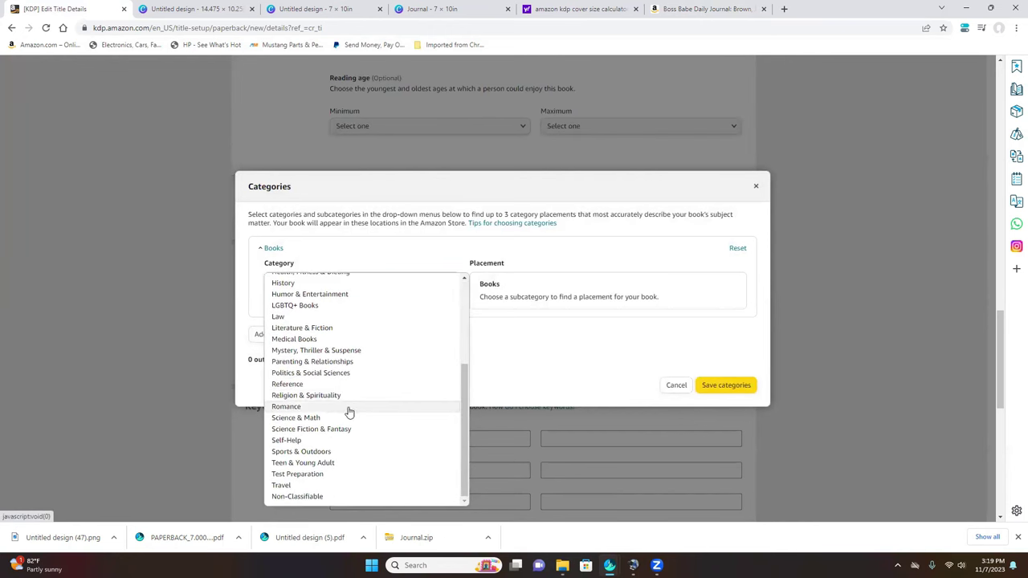
pyautogui.click(321, 440)
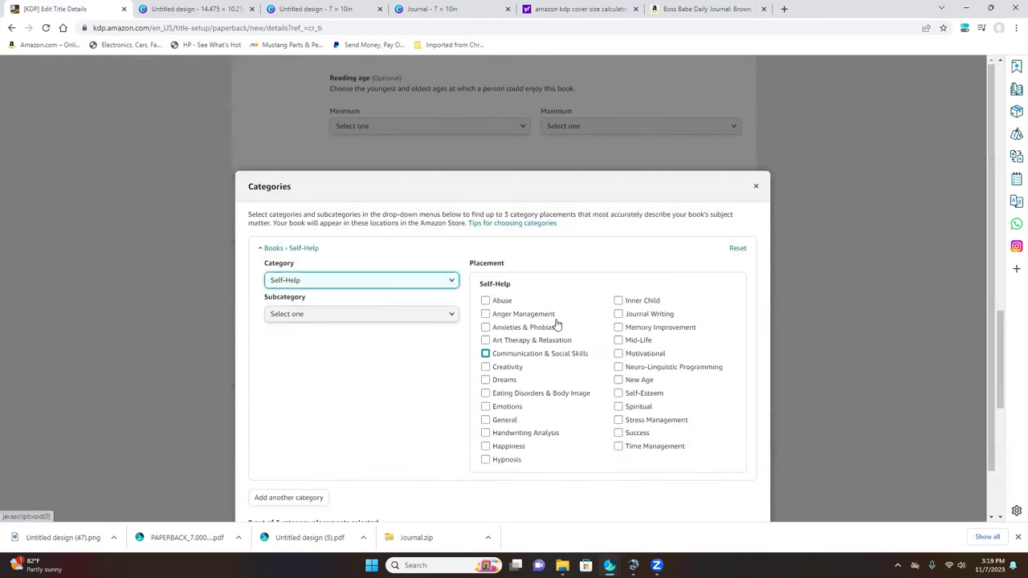
pyautogui.click(617, 314)
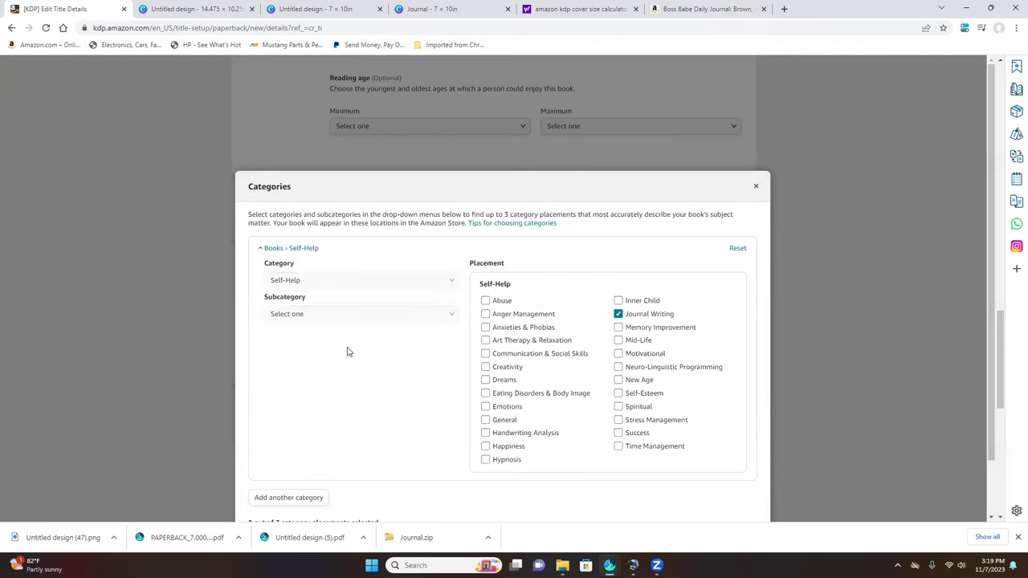
pyautogui.scroll(-1, 346, 354)
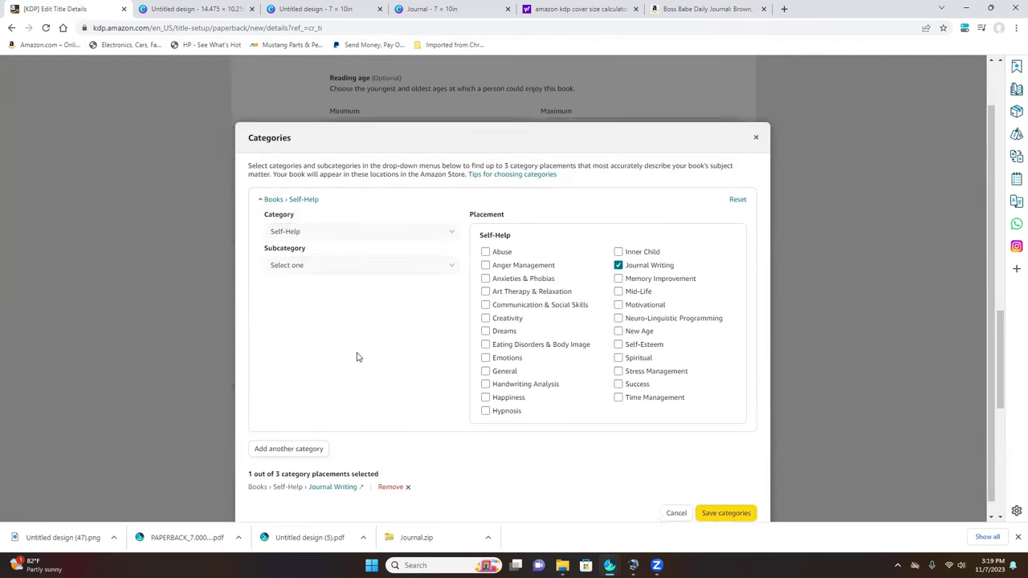
pyautogui.click(726, 500)
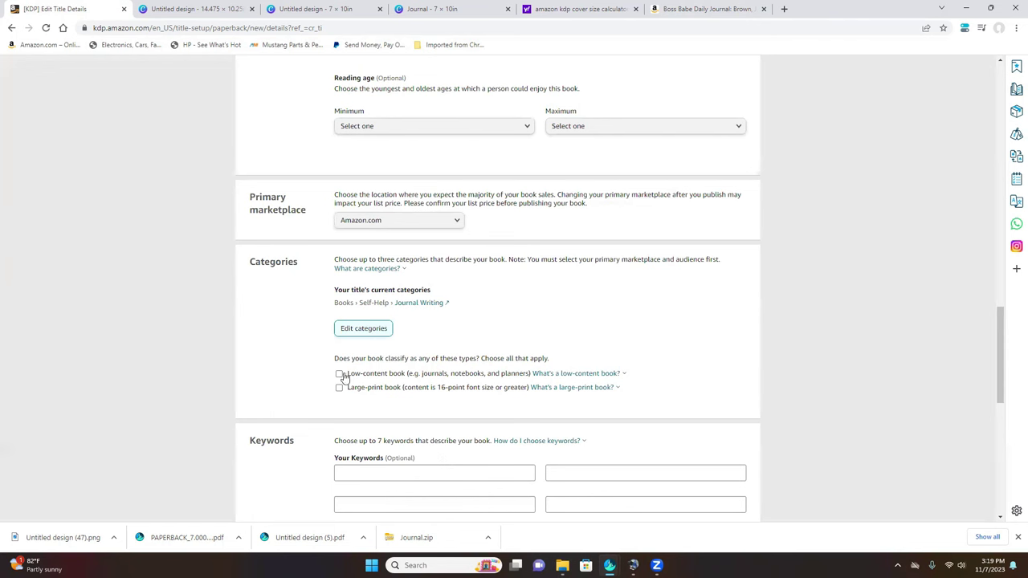
# - Classify the book as low-content, then save the paperback details and continue to the content page
pyautogui.click(339, 375)
pyautogui.scroll(-3, 508, 338)
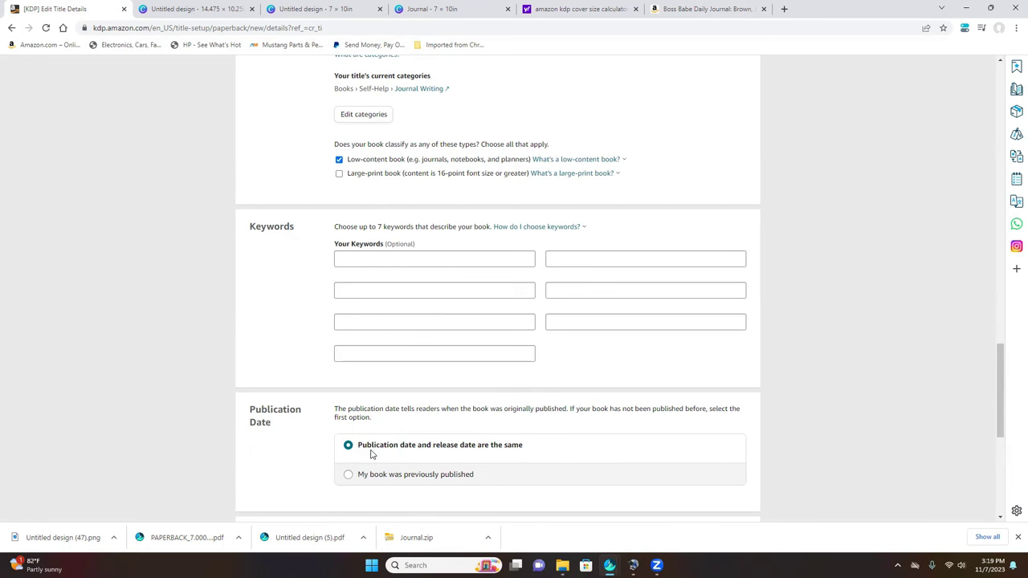
pyautogui.scroll(-1, 485, 399)
pyautogui.scroll(-3, 486, 399)
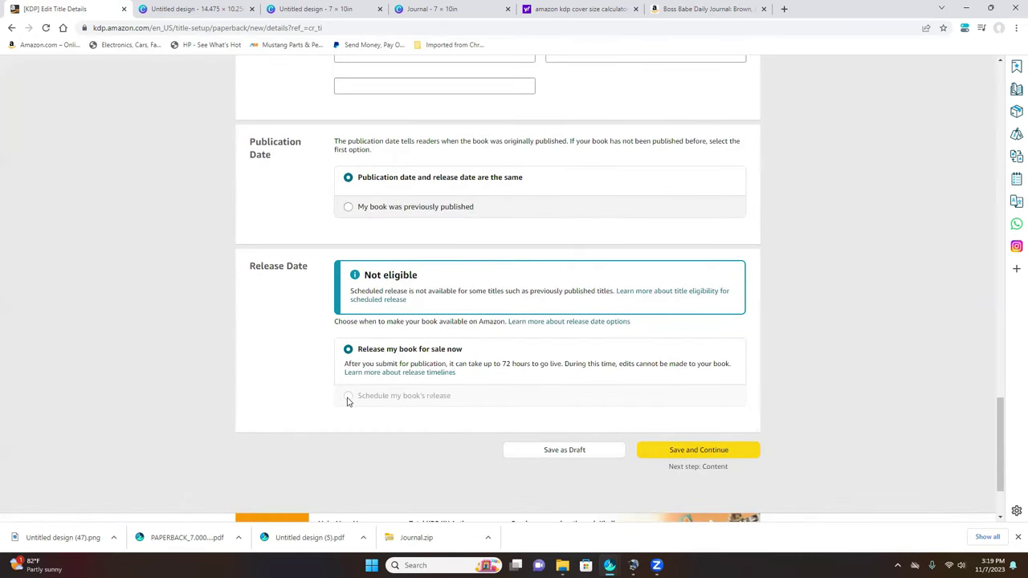
pyautogui.click(681, 451)
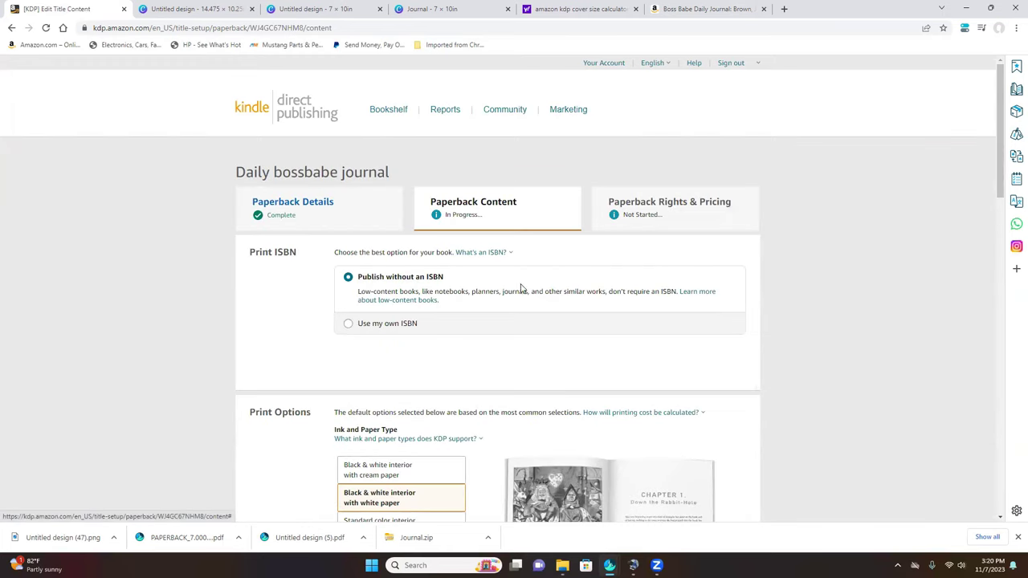
# - Set the print options to standard color interior with white paper, 7 x 10 in trim size and glossy cover finish
pyautogui.scroll(-3, 395, 301)
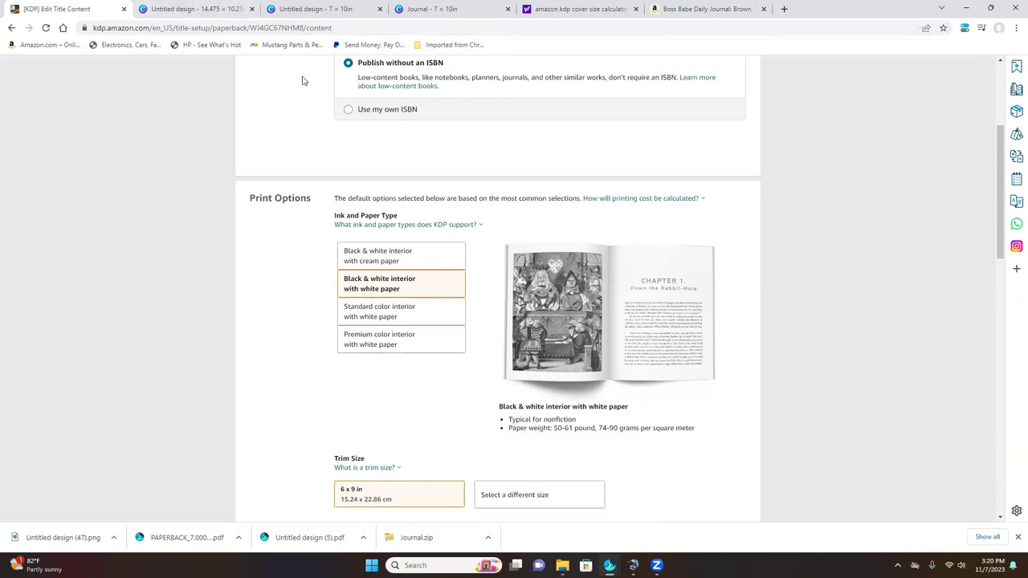
pyautogui.click(416, 315)
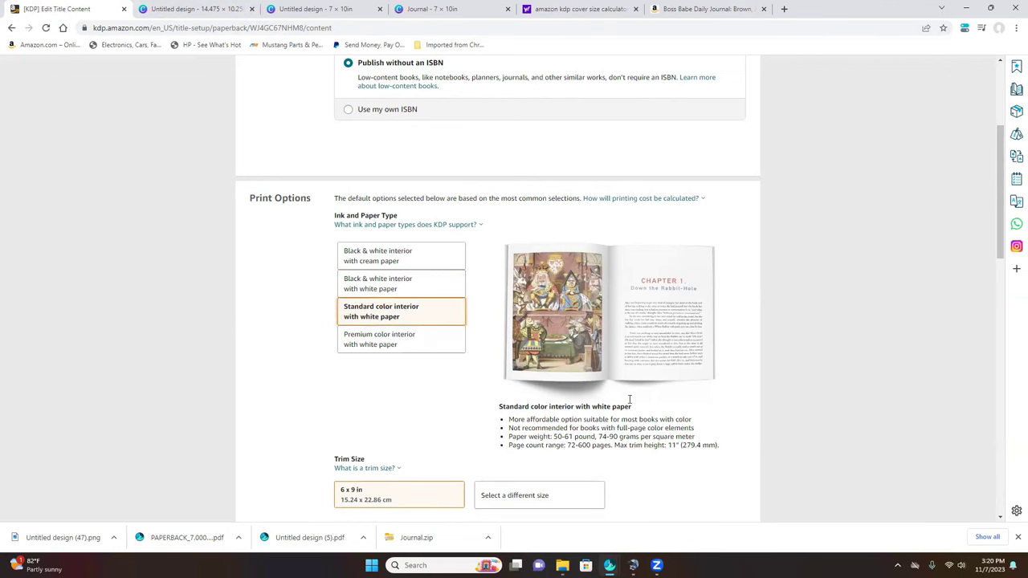
pyautogui.scroll(-3, 466, 388)
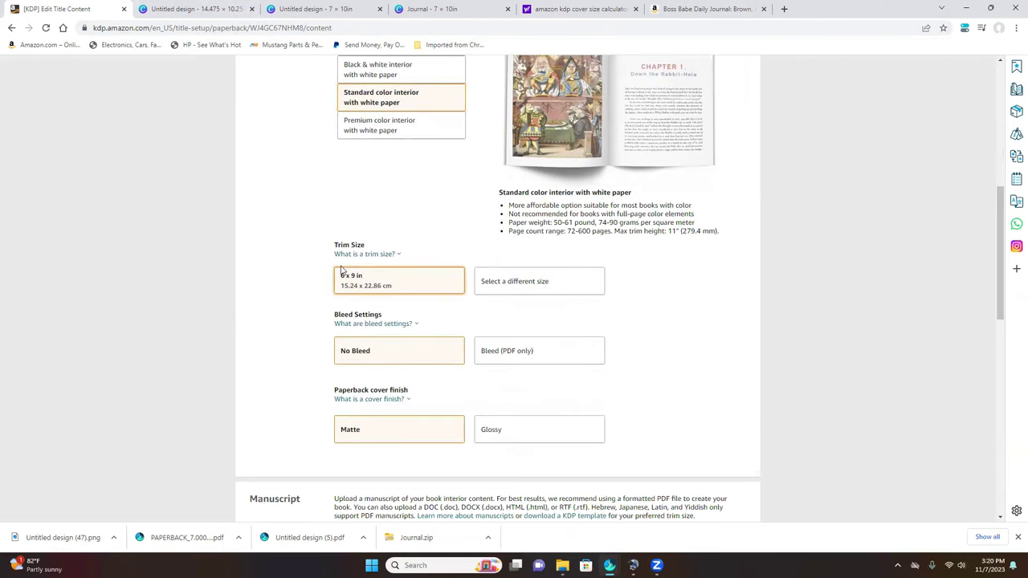
pyautogui.click(500, 292)
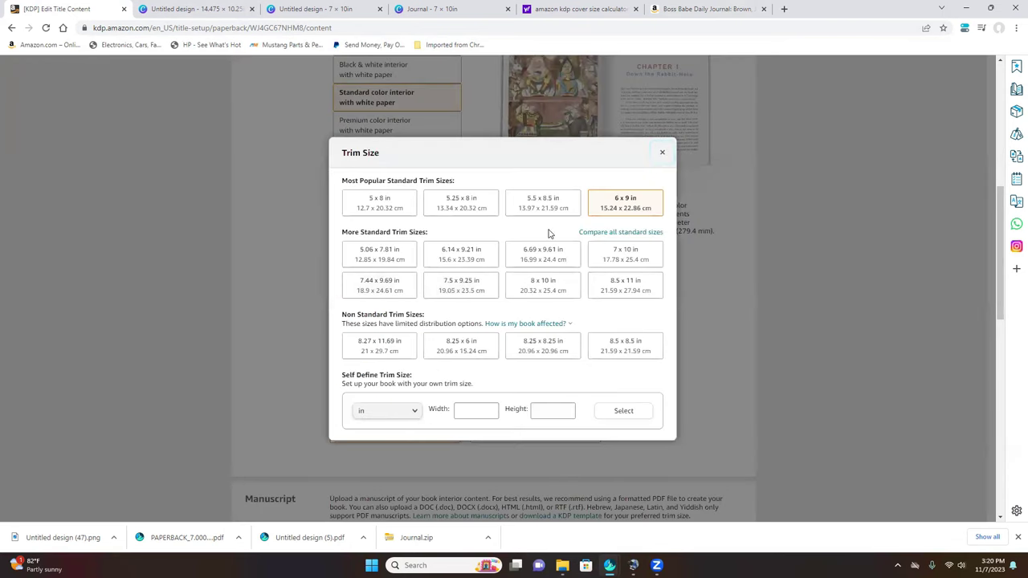
pyautogui.click(602, 253)
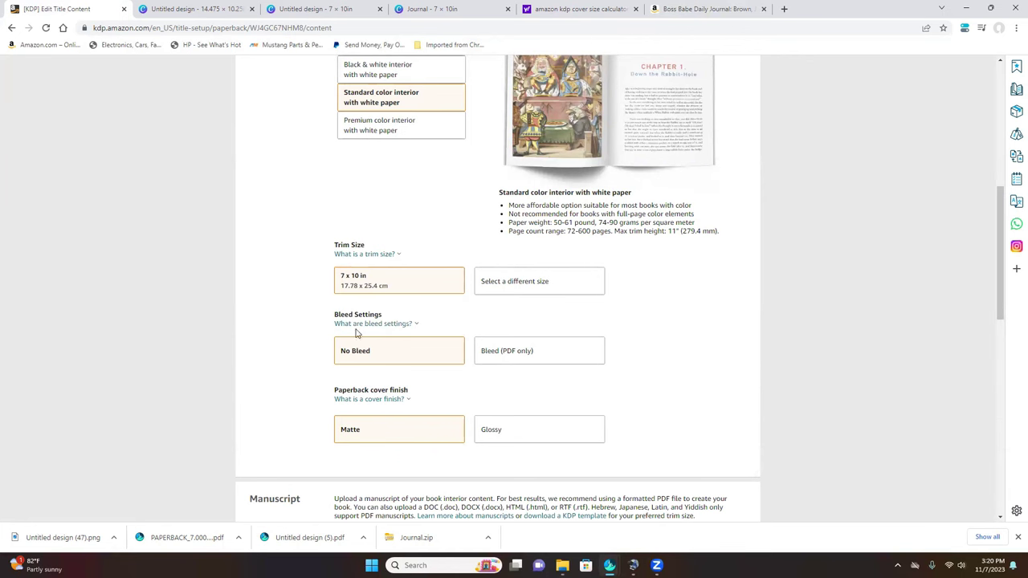
pyautogui.scroll(-1, 397, 374)
pyautogui.click(505, 387)
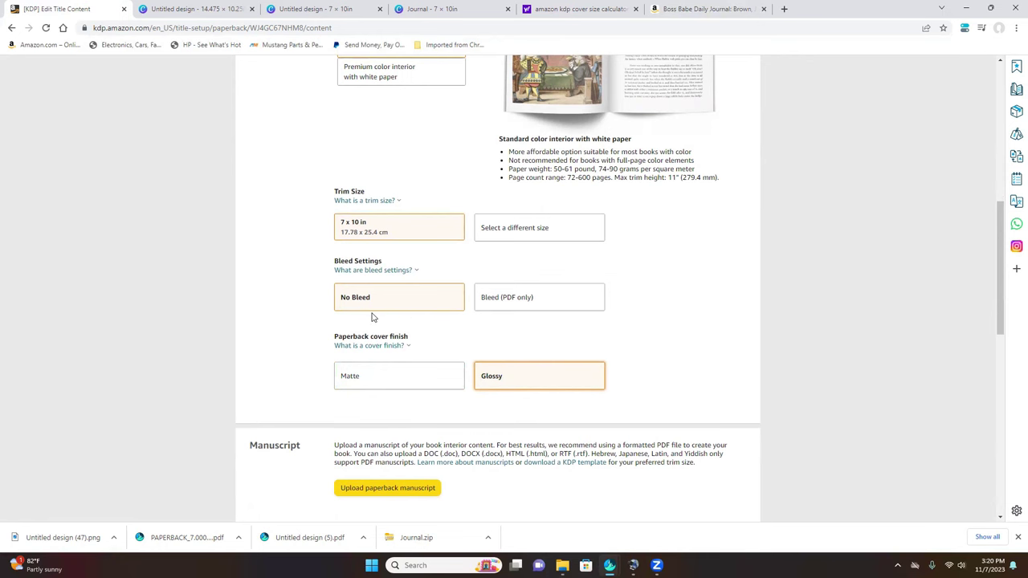
# - Open the file chooser for uploading the paperback manuscript
pyautogui.scroll(-3, 371, 317)
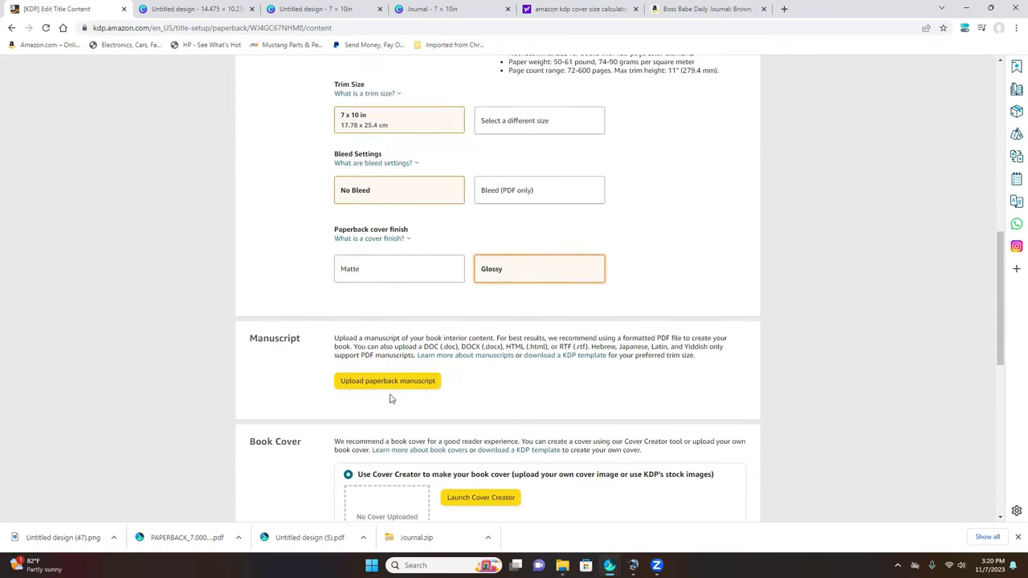
pyautogui.scroll(-3, 414, 382)
pyautogui.click(406, 227)
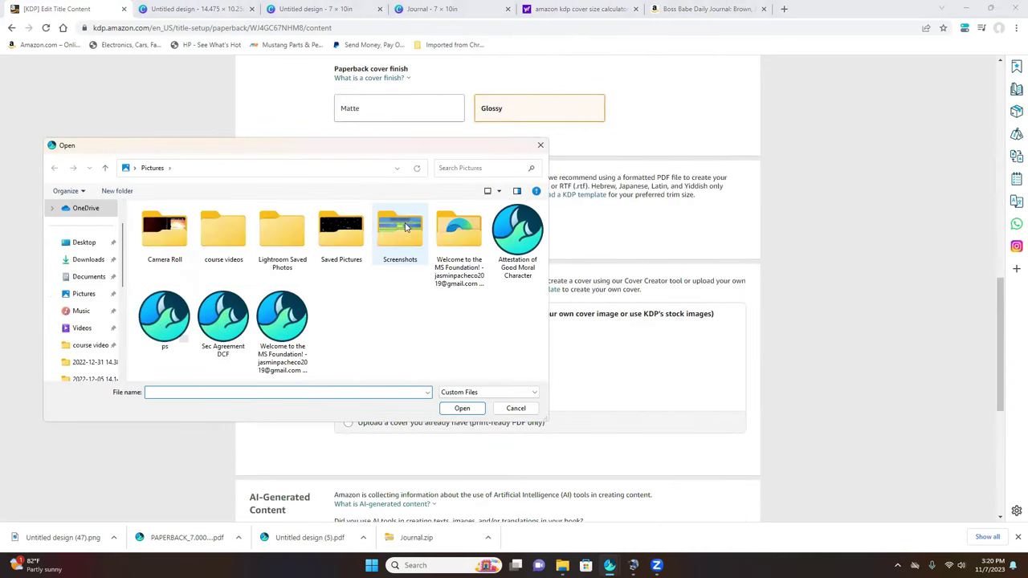
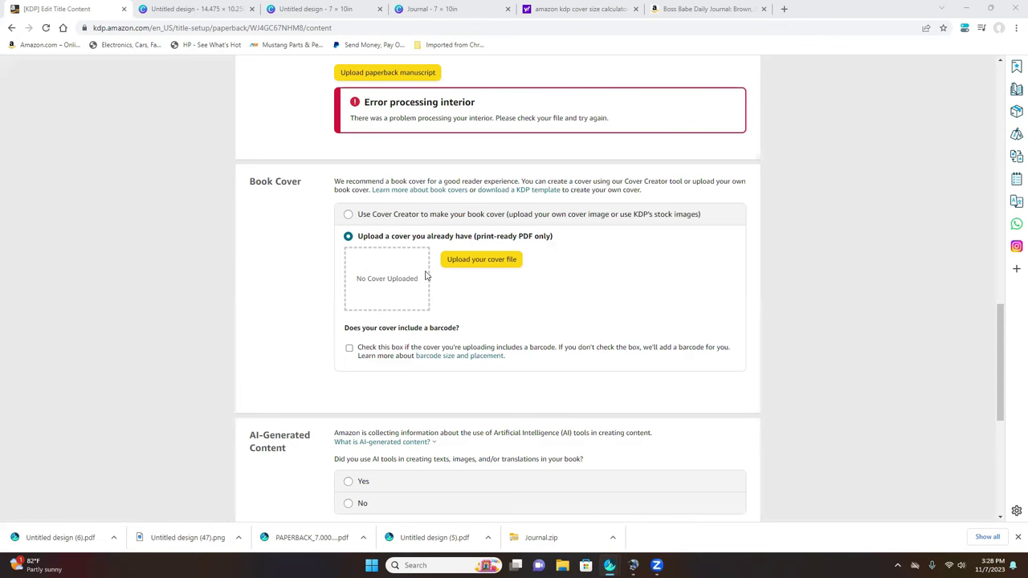
# - Upload the PDF "Untitled design (6) (1)" from Downloads as the book cover
pyautogui.scroll(1, 474, 281)
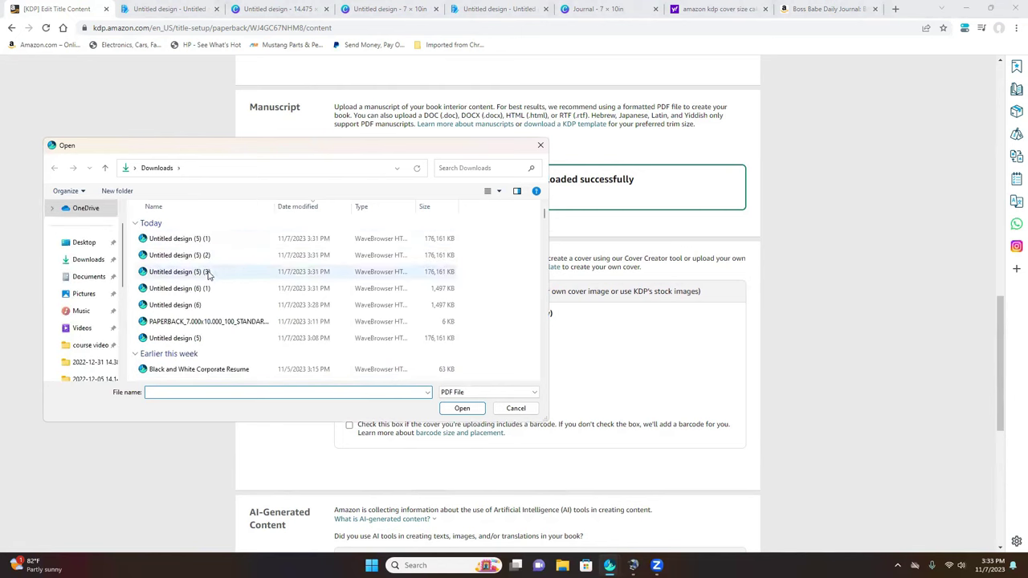
pyautogui.click(199, 288)
pyautogui.click(461, 408)
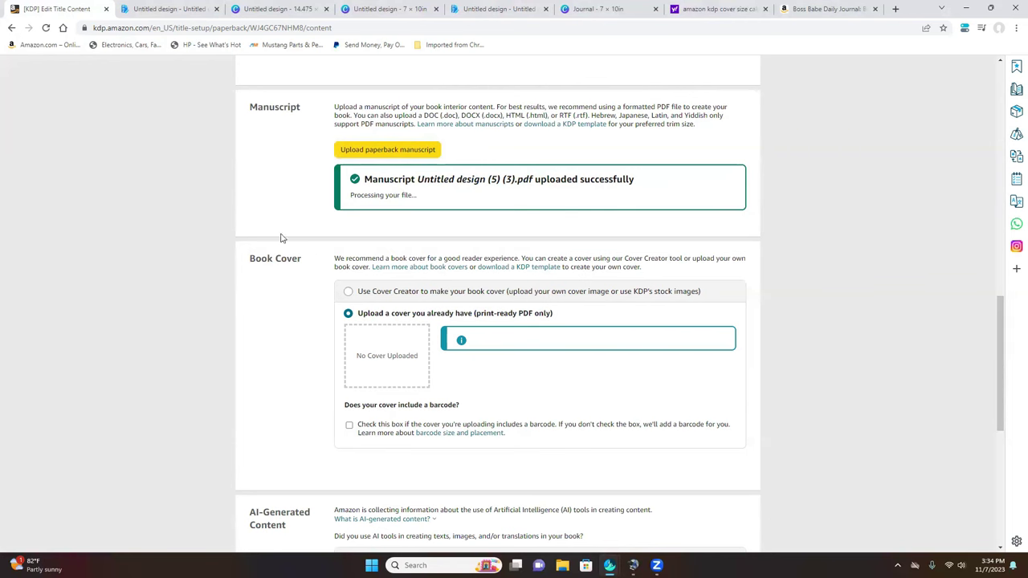
# - Answer No to the use of AI tools in the book's content and launch the print previewer
pyautogui.scroll(1, 444, 376)
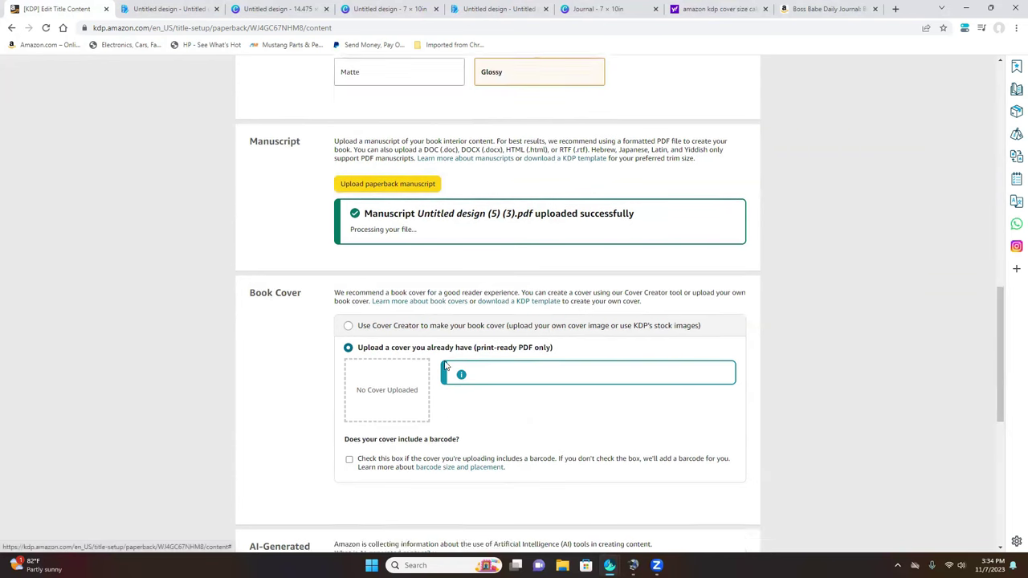
pyautogui.scroll(-1, 514, 425)
pyautogui.scroll(-2, 548, 413)
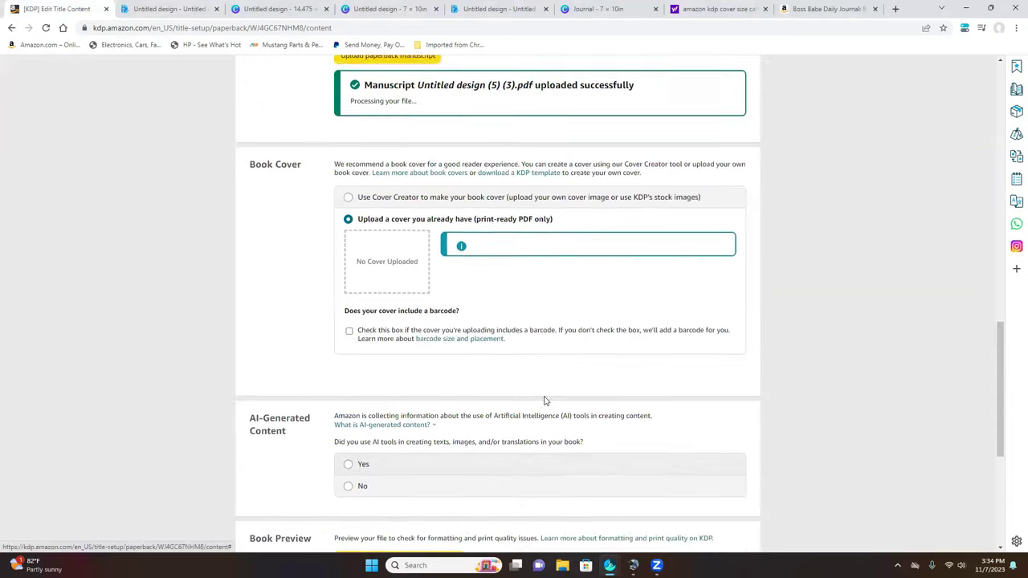
pyautogui.scroll(2, 514, 377)
pyautogui.scroll(-3, 479, 349)
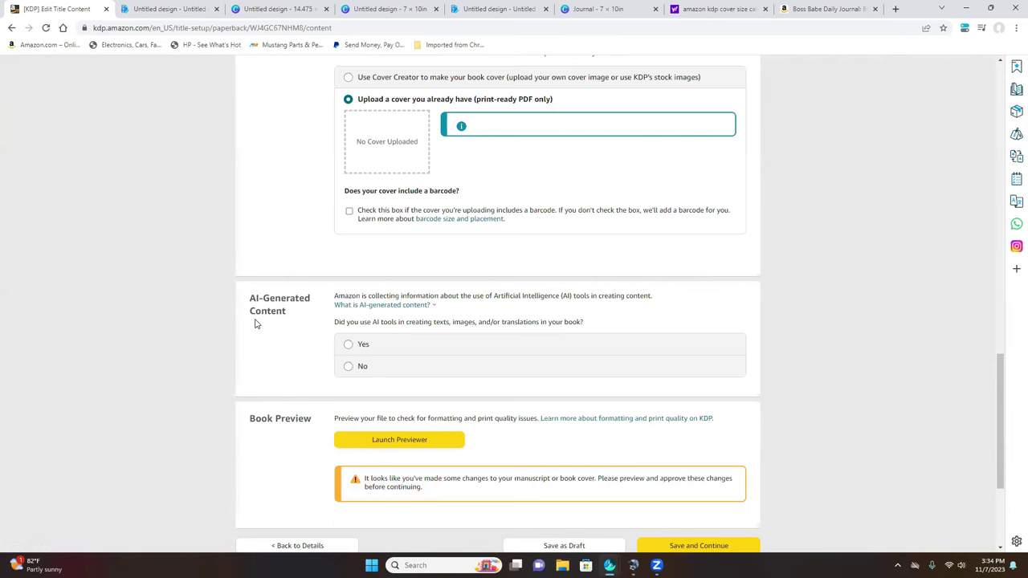
pyautogui.click(347, 368)
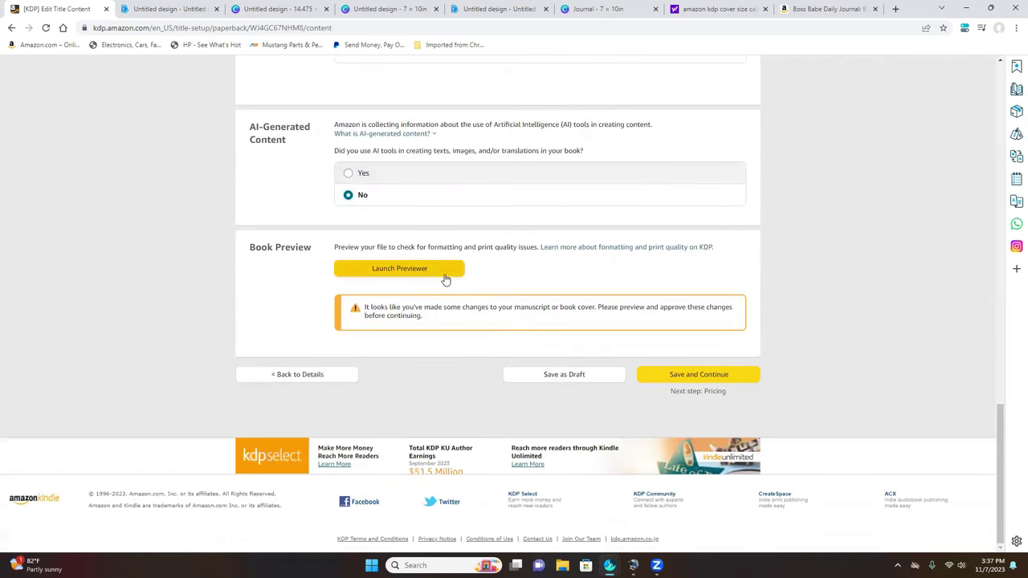
pyautogui.click(444, 276)
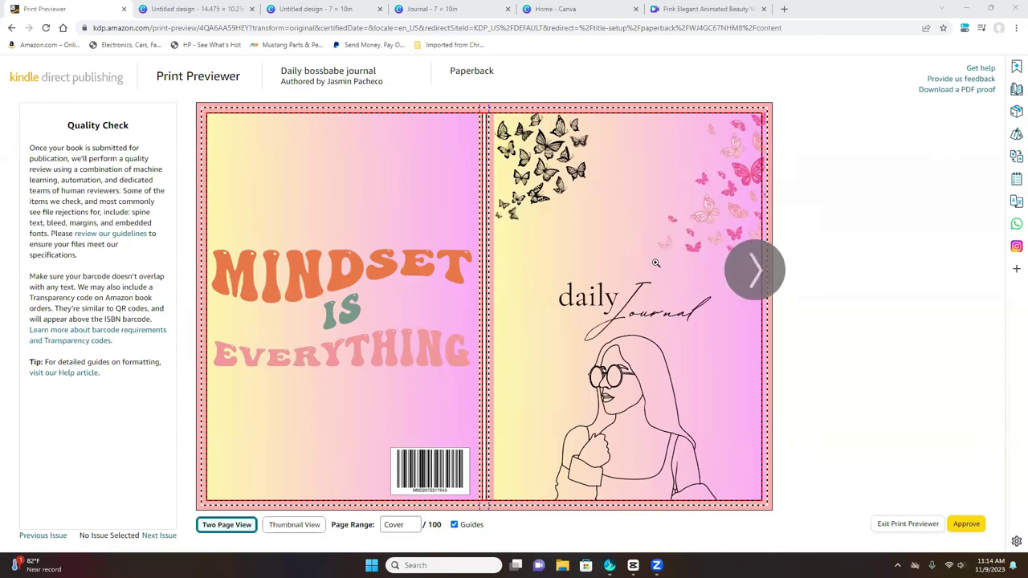
# - Check the cover and the first lined Notes page in the print preview, then approve the proof
pyautogui.click(761, 282)
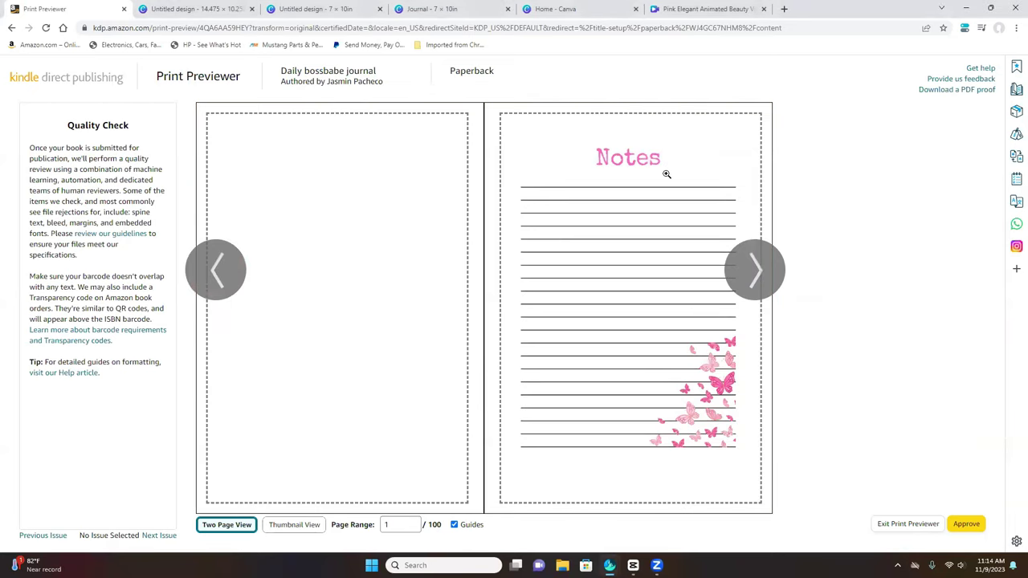
pyautogui.moveTo(659, 192)
pyautogui.moveTo(693, 359)
pyautogui.click(957, 526)
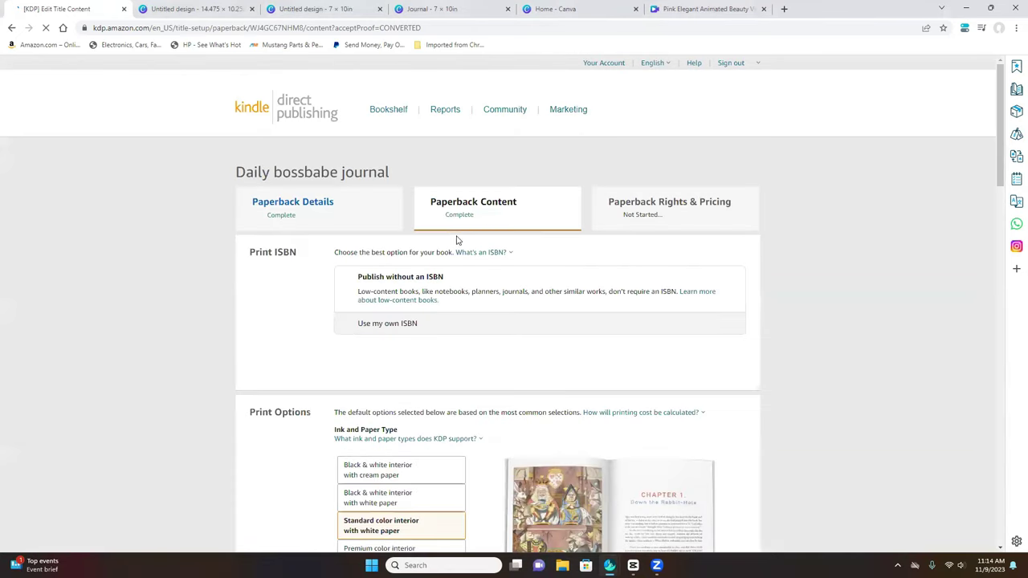
# - Confirm that the AI-generated content answers are accurate, then save the paperback content and continue to pricing
pyautogui.scroll(-15, 392, 402)
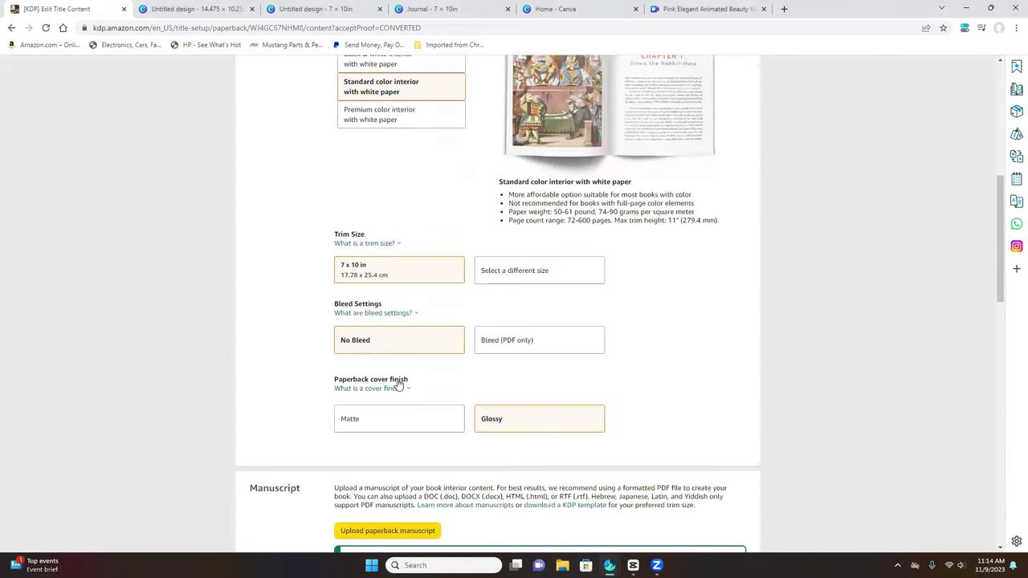
pyautogui.scroll(-3, 399, 384)
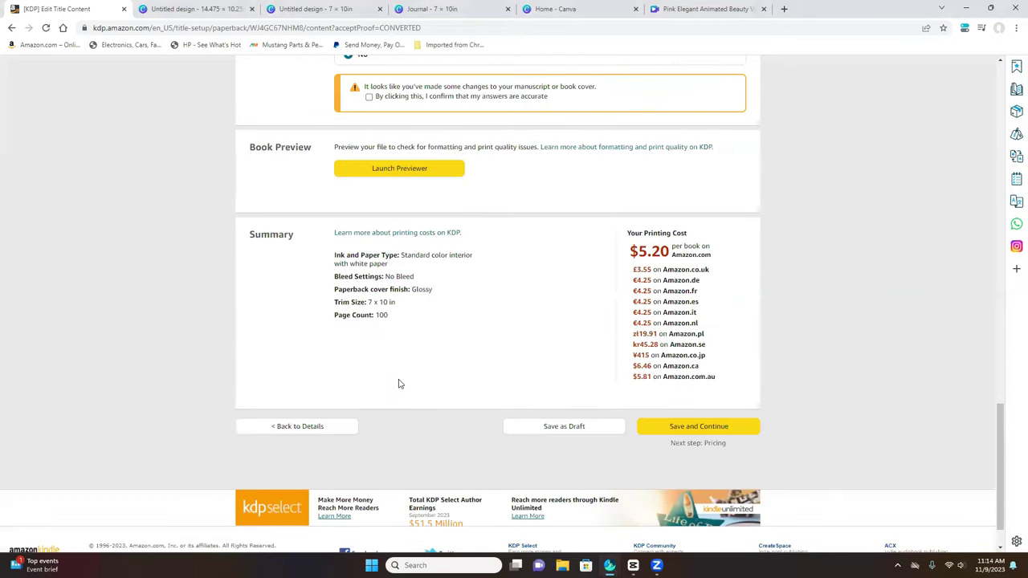
pyautogui.scroll(-1, 399, 384)
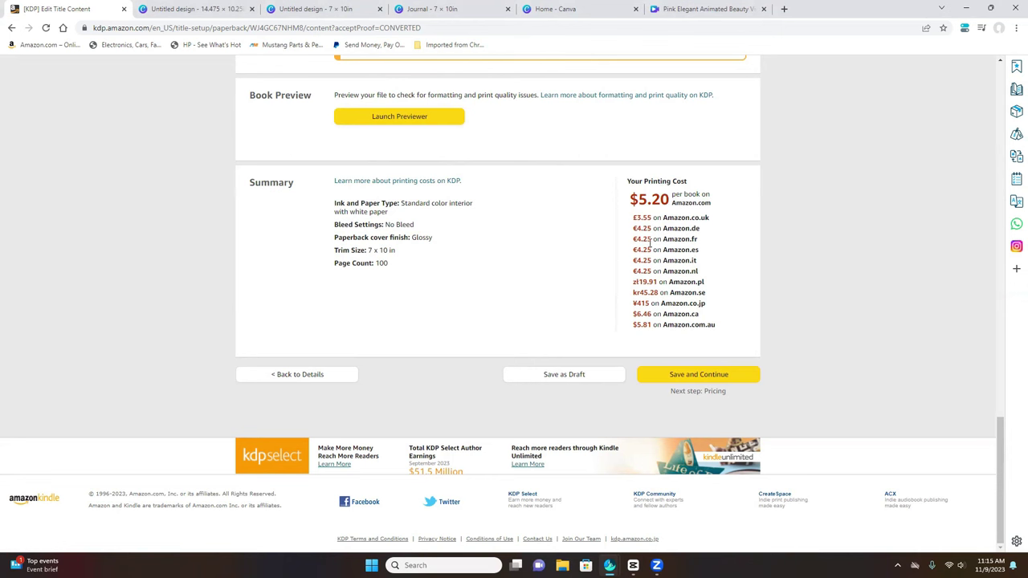
pyautogui.click(694, 375)
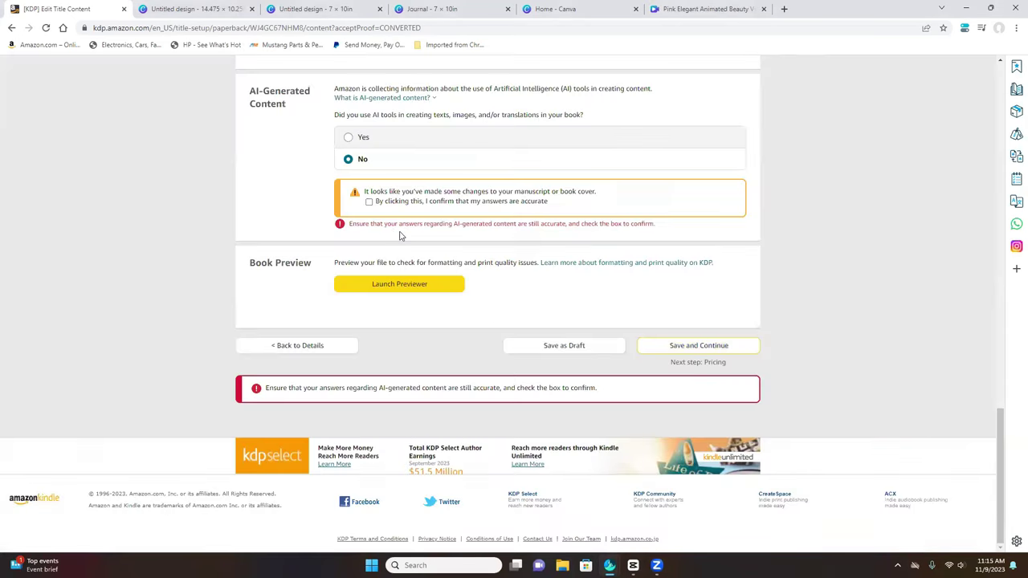
pyautogui.click(370, 202)
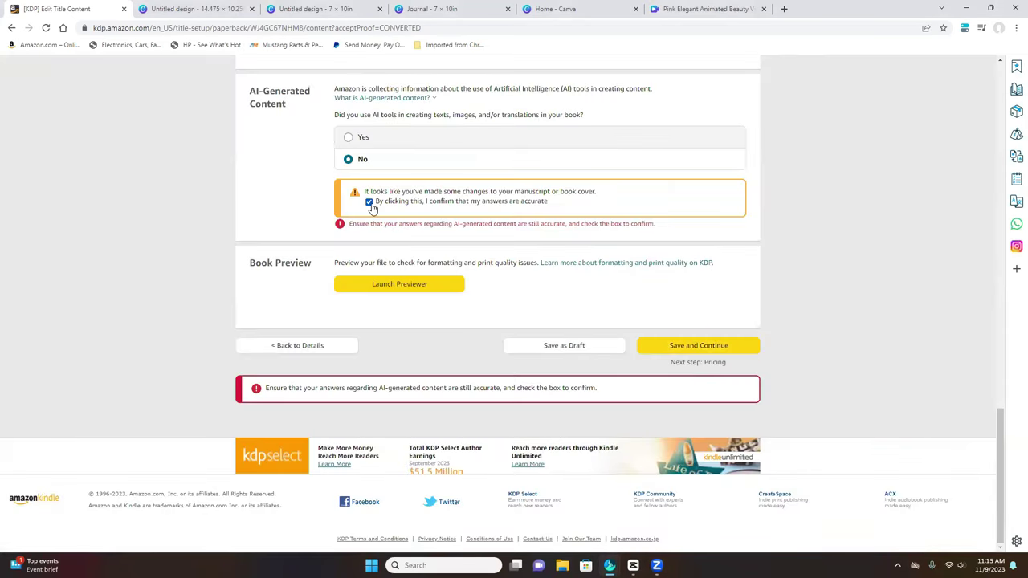
pyautogui.click(682, 345)
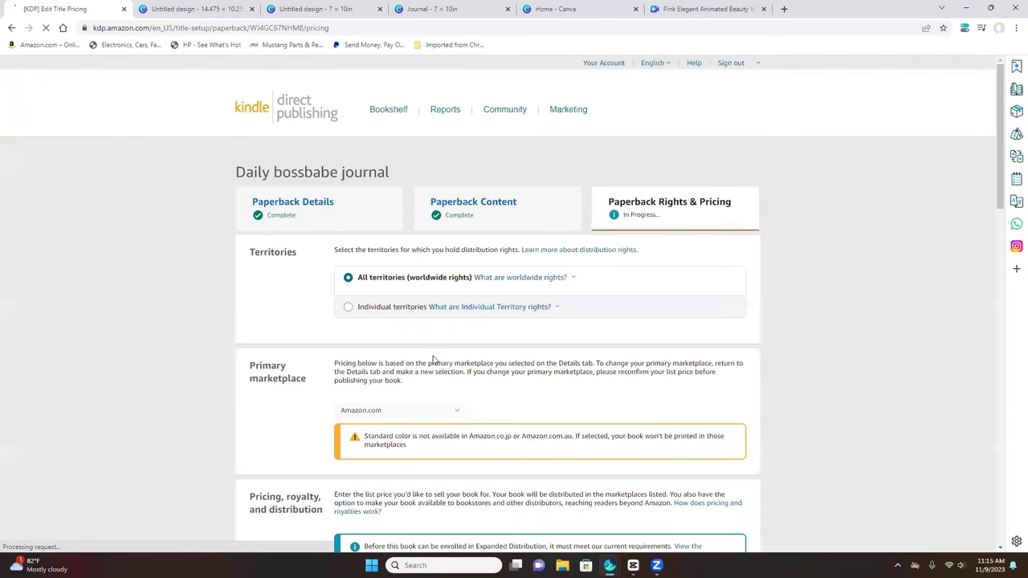
# - Set the Amazon.com list price to 12.99 USD
pyautogui.scroll(-4, 432, 358)
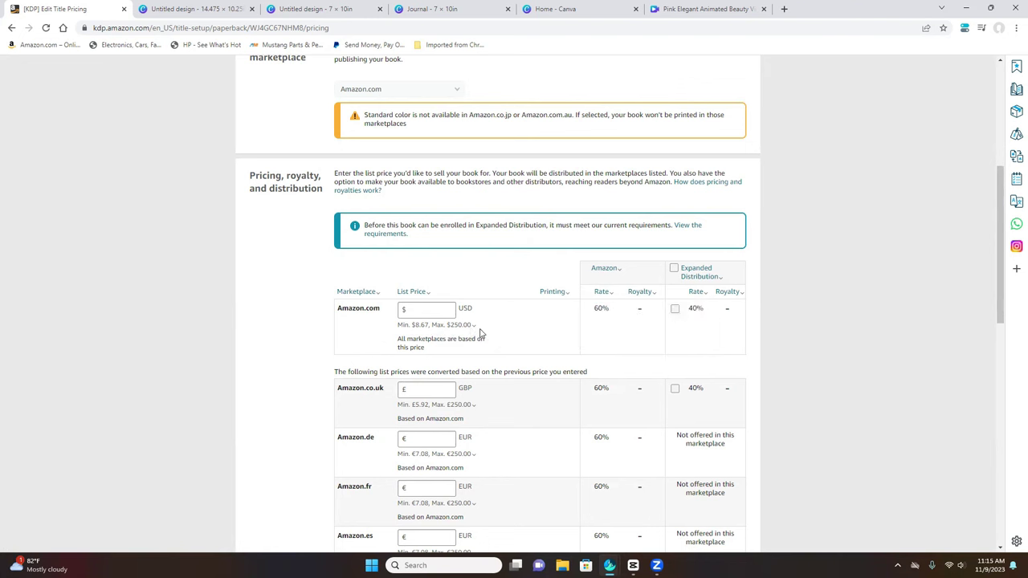
pyautogui.click(427, 310)
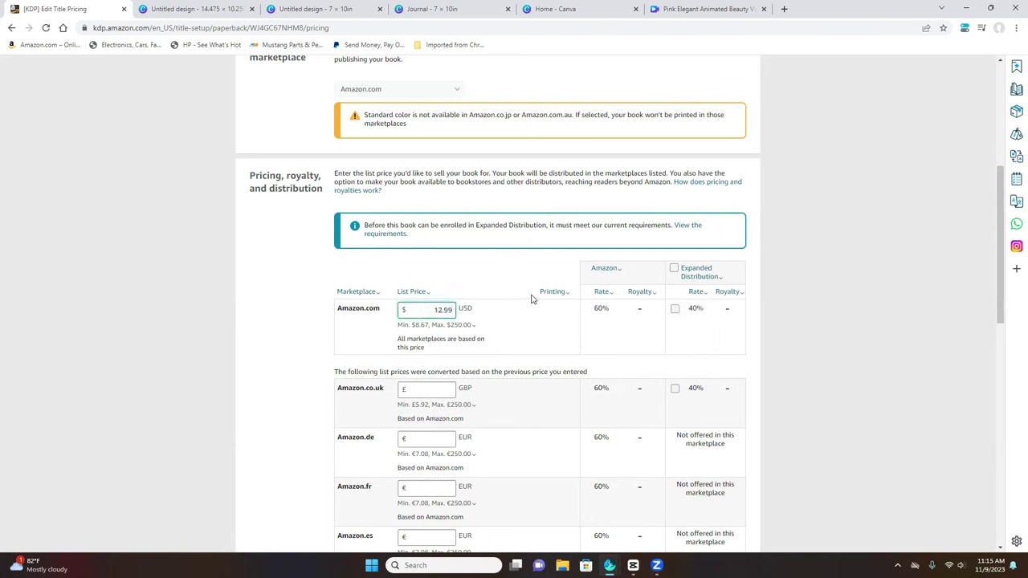
pyautogui.write('12.99')
pyautogui.click(537, 335)
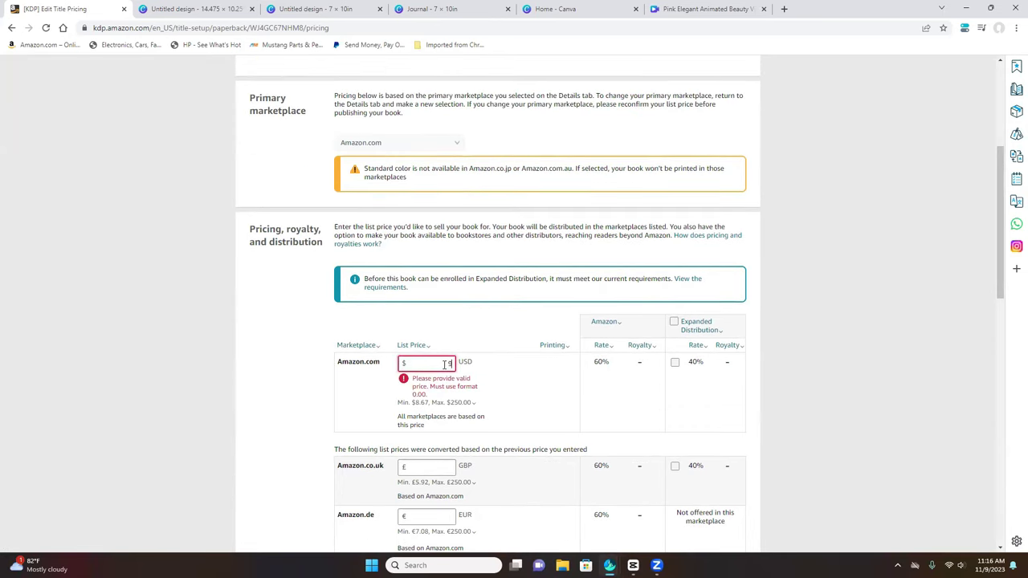
# - Change the Amazon.com list price to 9.99 USD and check the explanations of minimum list price and royalty
pyautogui.write('.99')
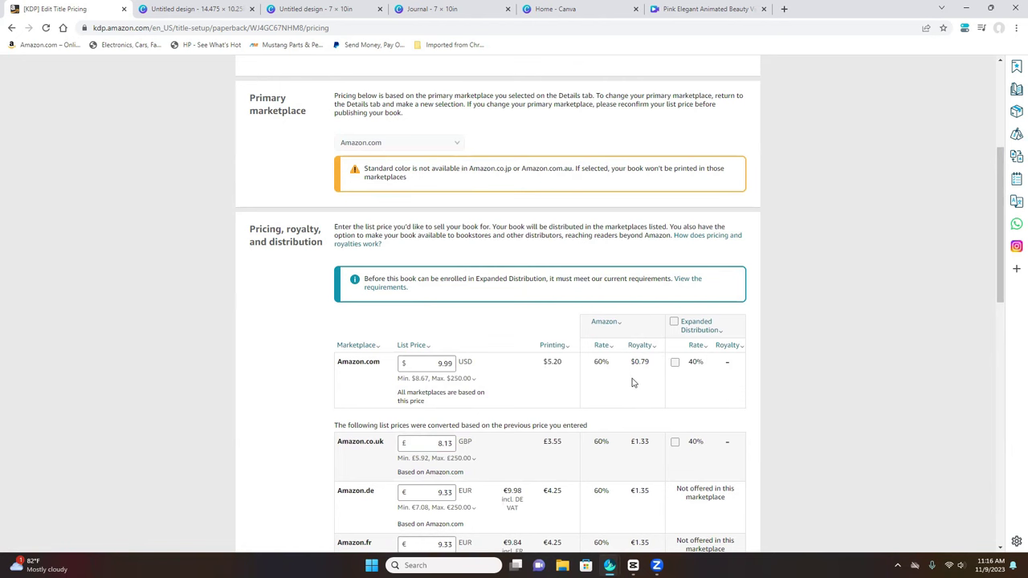
pyautogui.scroll(-2, 460, 391)
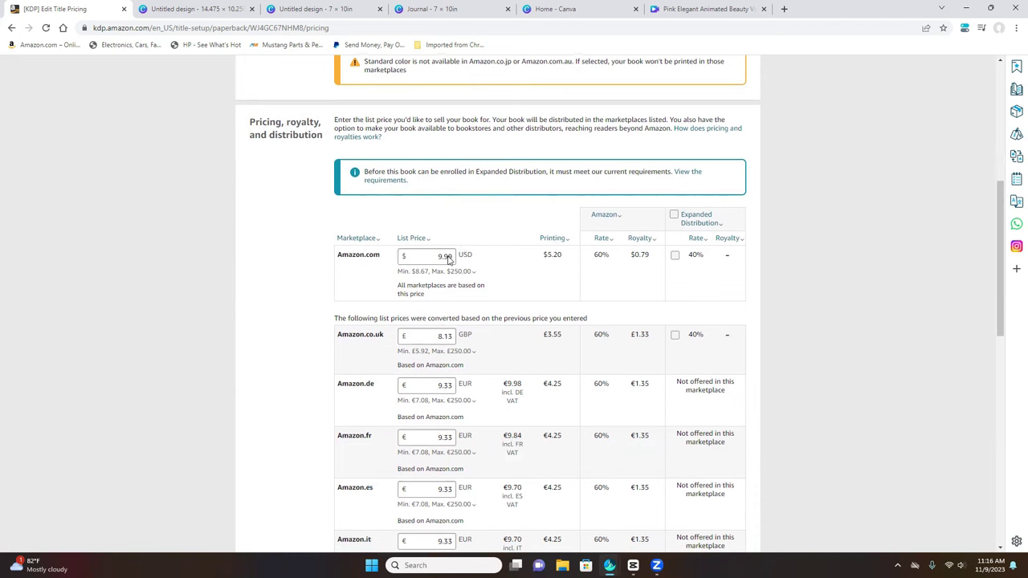
pyautogui.moveTo(464, 271)
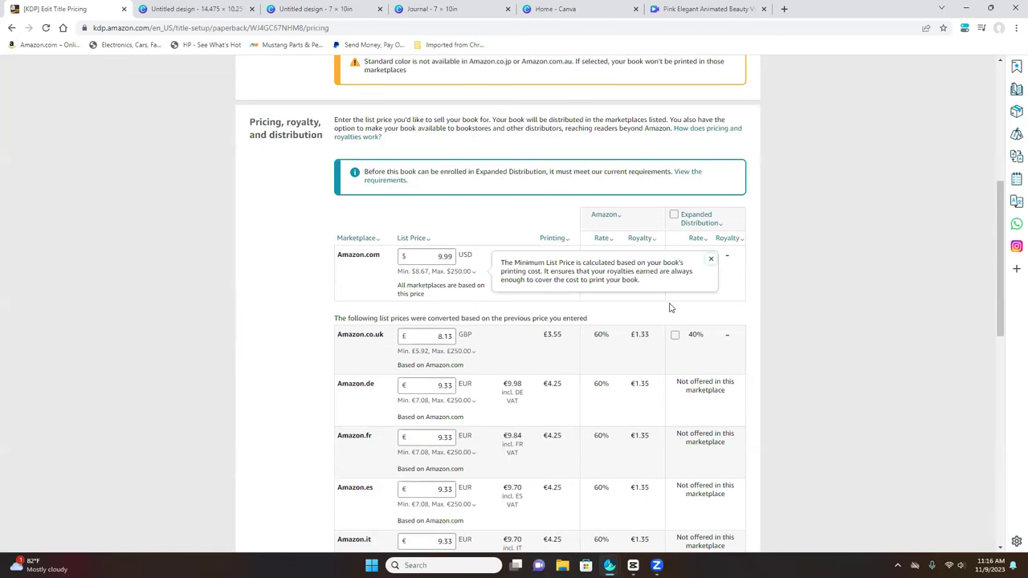
pyautogui.moveTo(650, 239)
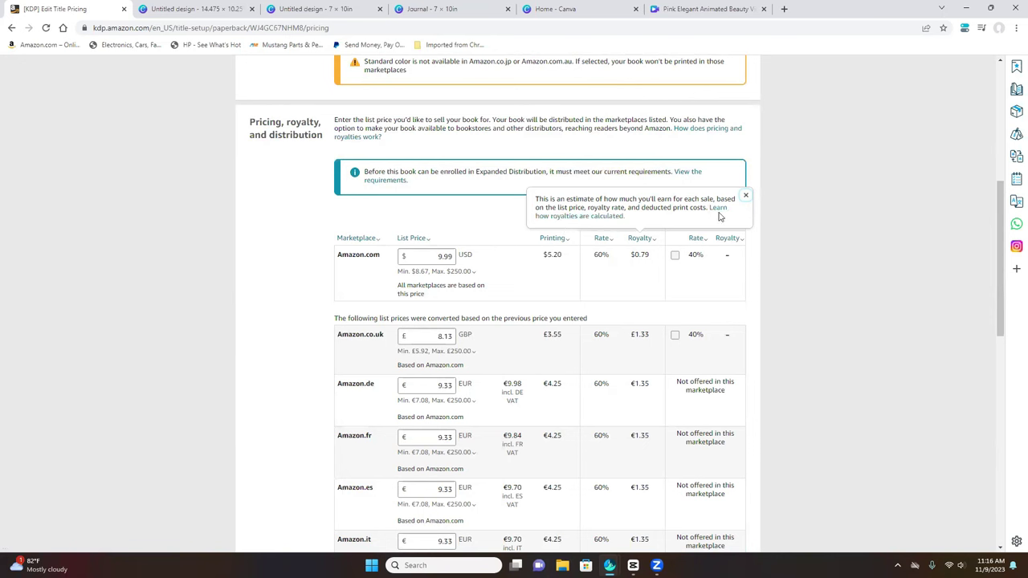
# - Set the Amazon.com list price to 20.00 USD and review the other marketplaces' prices and the publishing options
pyautogui.click(447, 256)
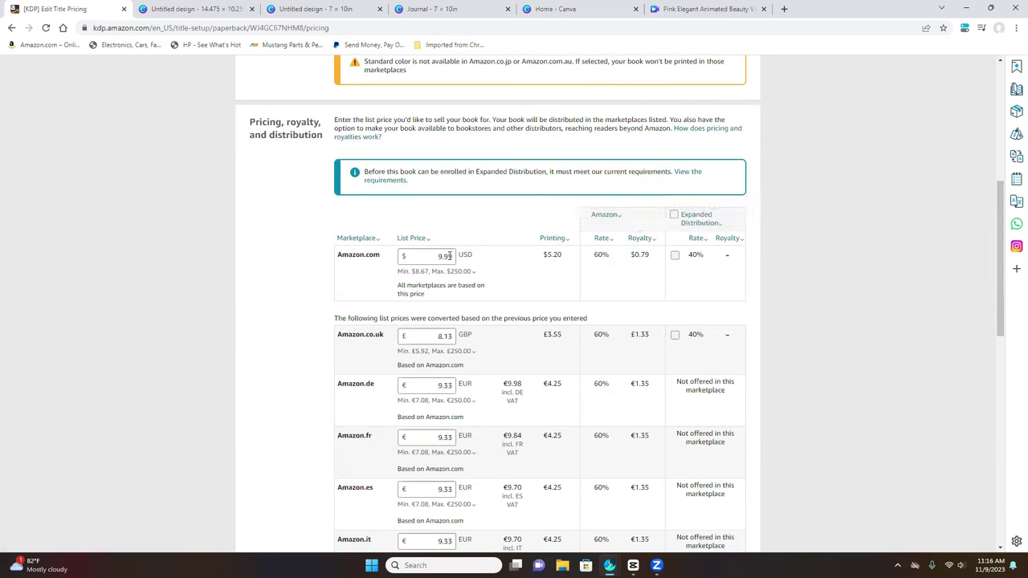
pyautogui.doubleClick(445, 256)
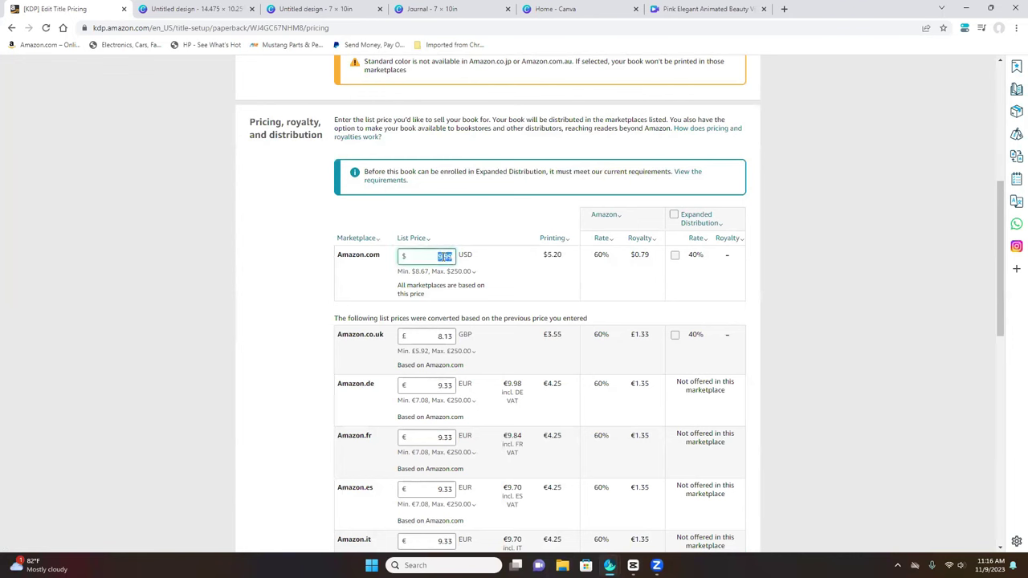
pyautogui.write('20.00')
pyautogui.click(476, 242)
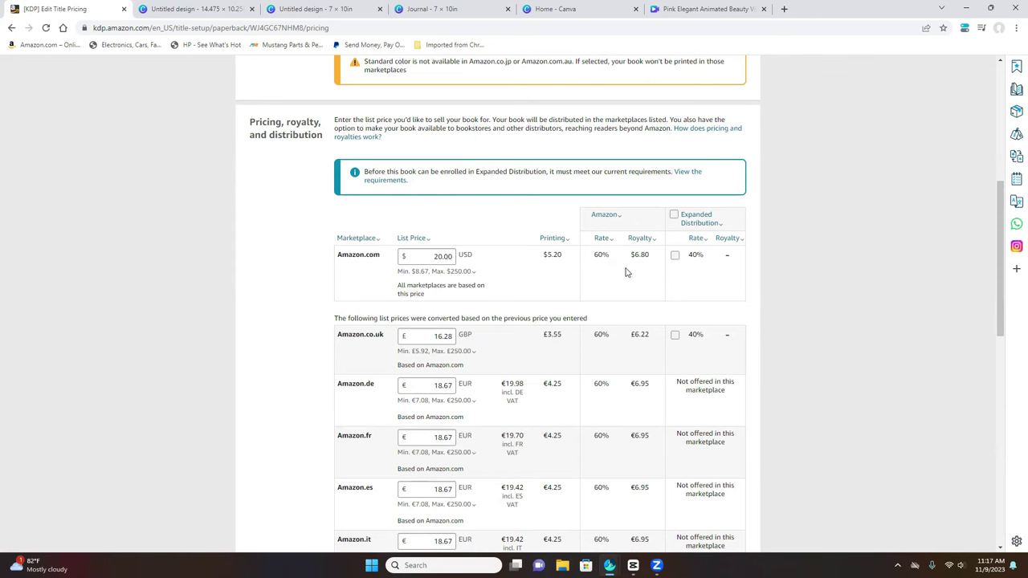
pyautogui.scroll(-7, 626, 272)
pyautogui.scroll(-3, 627, 269)
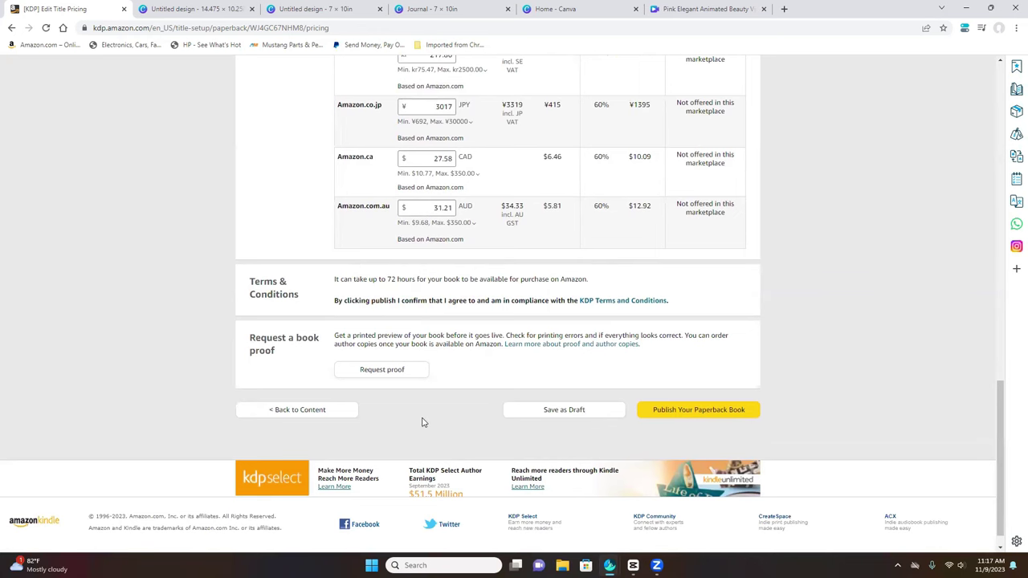
pyautogui.scroll(8, 425, 418)
pyautogui.scroll(5, 431, 414)
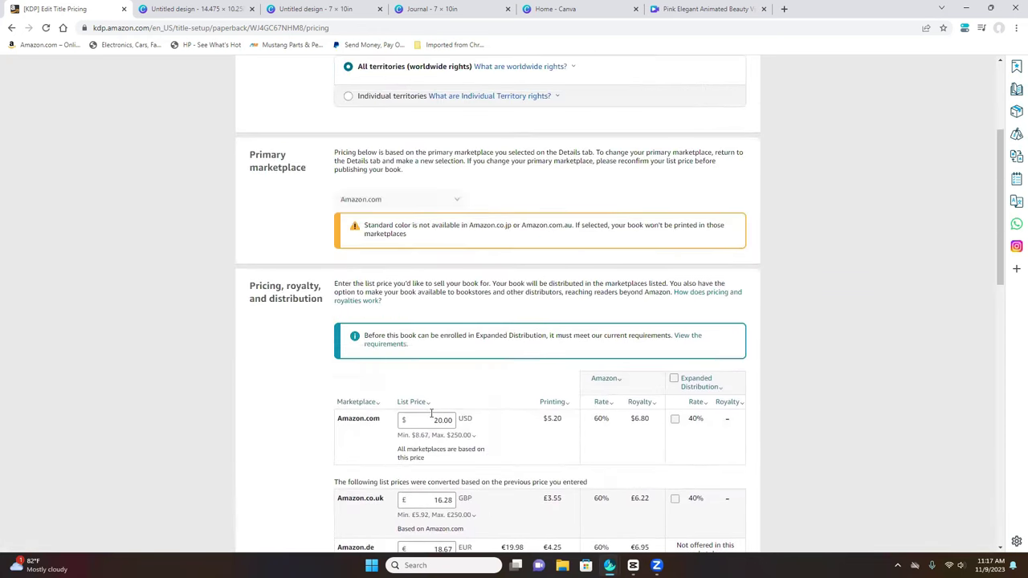